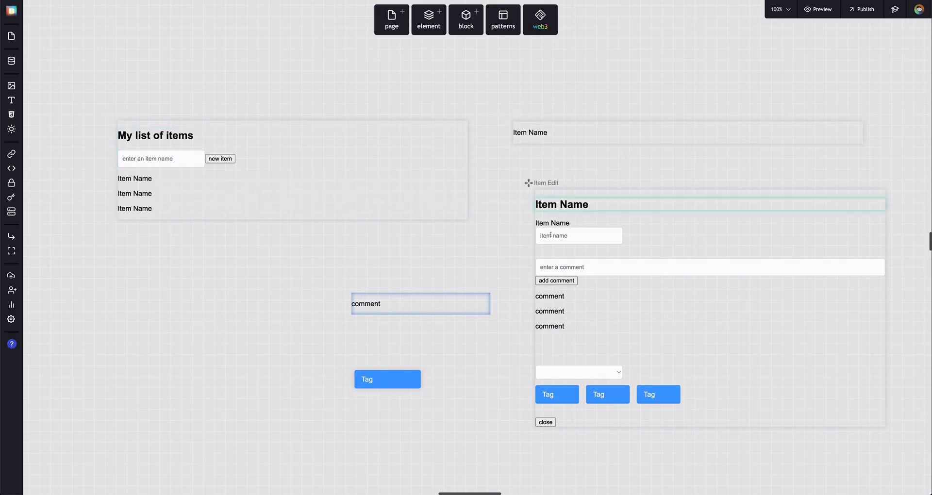
Move the Home page to the canvas's left side and place the Item Row page directly beneath it.
{"action": "left_click", "coordinate": [506, 174]}
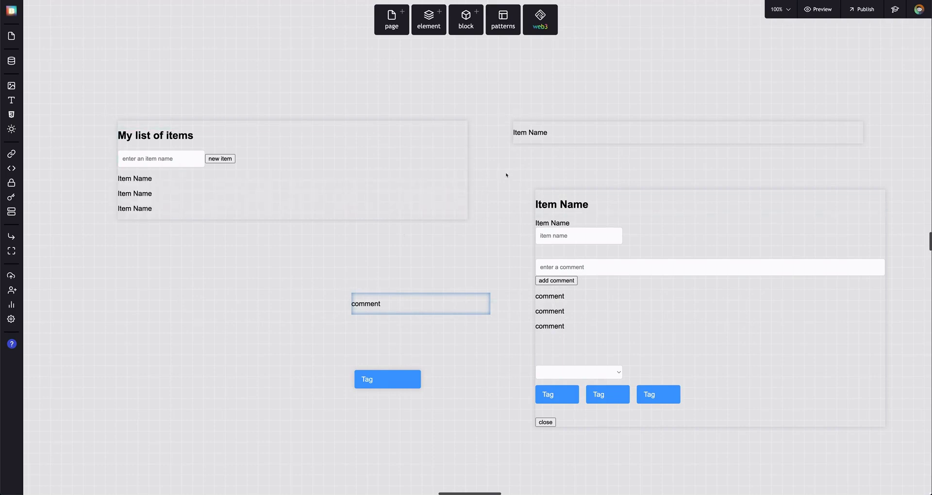
{"action": "scroll", "coordinate": [506, 175], "scroll_direction": "down", "scroll_amount": 4}
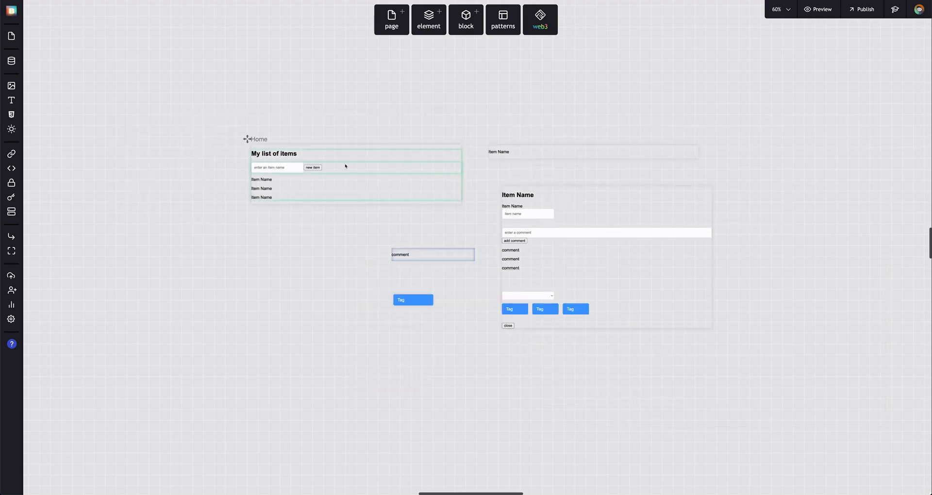
{"action": "left_click_drag", "start_coordinate": [248, 139], "coordinate": [96, 118]}
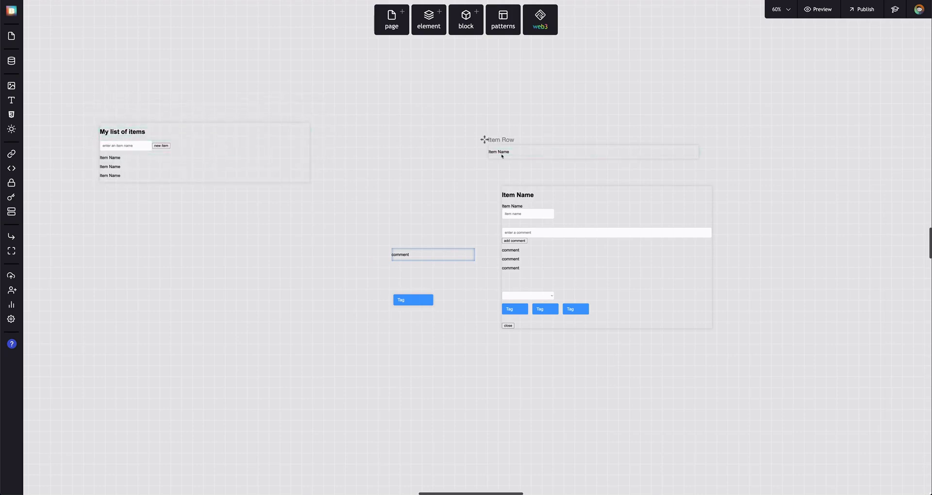
{"action": "left_click_drag", "start_coordinate": [485, 139], "coordinate": [97, 211]}
Move the comment and Tag blocks out of the way and place the Item Edit page beside the Home page.
{"action": "left_click_drag", "start_coordinate": [387, 242], "coordinate": [554, 364]}
{"action": "left_click_drag", "start_coordinate": [389, 289], "coordinate": [491, 373]}
{"action": "left_click_drag", "start_coordinate": [497, 179], "coordinate": [386, 116]}
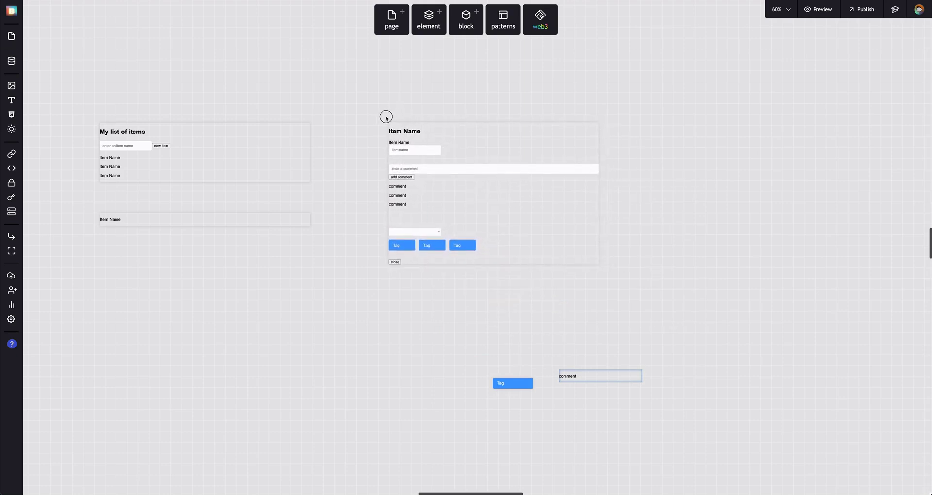
Stack the comment and Tag blocks beneath the Item Edit page, with comment above Tag.
{"action": "mouse_move", "coordinate": [487, 369]}
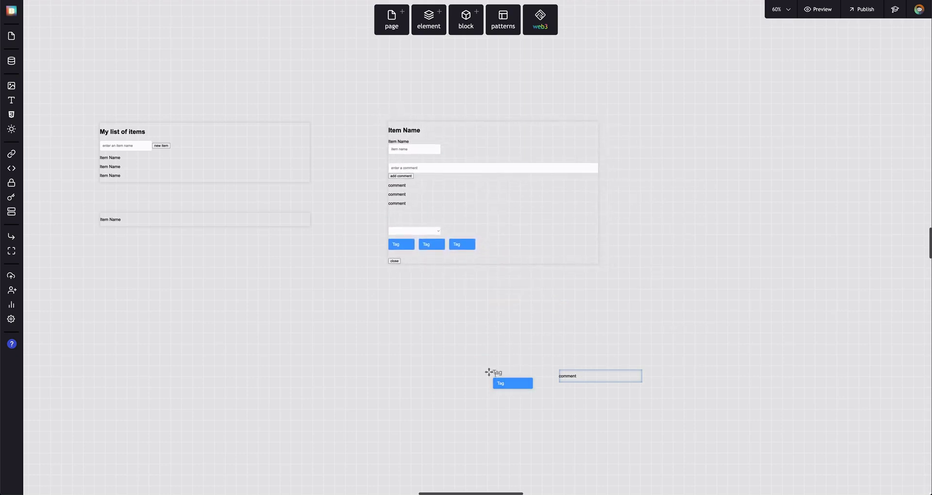
{"action": "left_click_drag", "start_coordinate": [489, 373], "coordinate": [385, 315]}
{"action": "mouse_move", "coordinate": [592, 384]}
{"action": "left_click_drag", "start_coordinate": [554, 362], "coordinate": [384, 283]}
{"action": "left_click", "coordinate": [340, 293]}
{"action": "scroll", "coordinate": [341, 294], "scroll_direction": "left", "scroll_amount": 5}
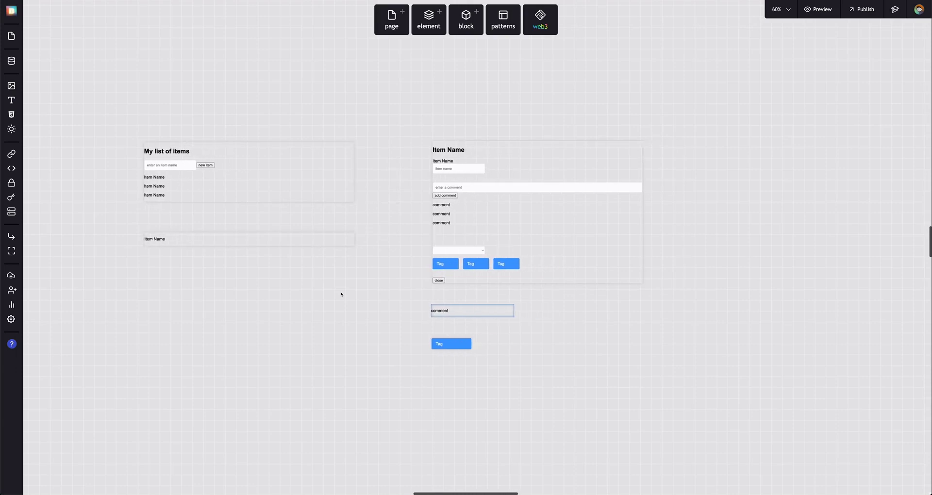
{"action": "scroll", "coordinate": [341, 294], "scroll_direction": "up", "scroll_amount": 2}
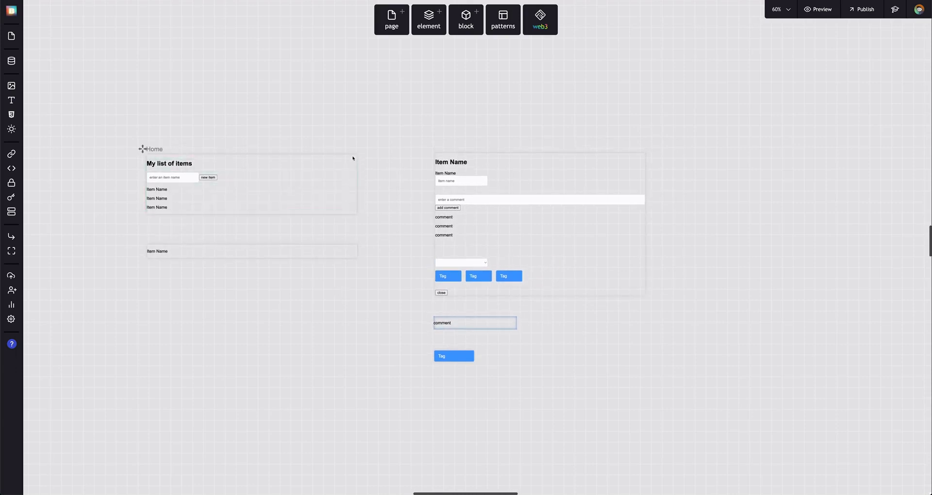
Add a background-color property of #fff to the Page Body style, starting from the Home page's body.
{"action": "left_click", "coordinate": [352, 158]}
{"action": "scroll", "coordinate": [415, 175], "scroll_direction": "left", "scroll_amount": 5}
{"action": "left_click", "coordinate": [53, 51]}
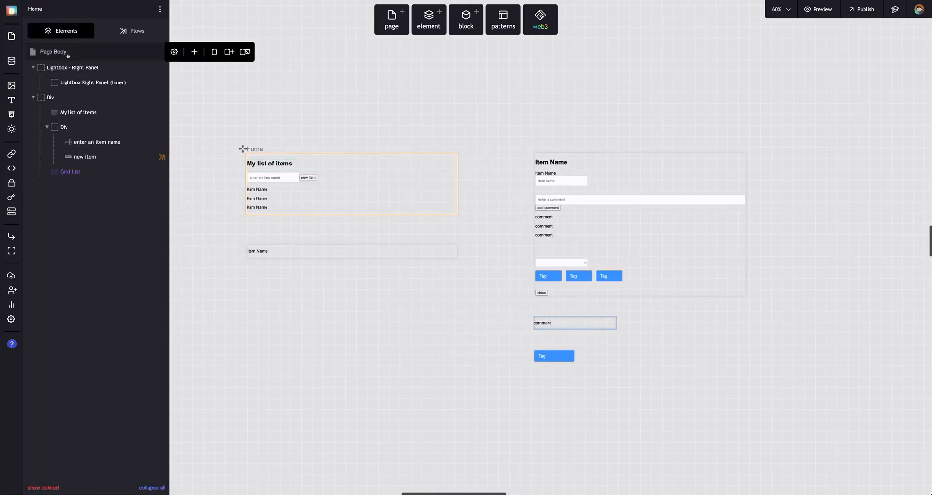
{"action": "left_click", "coordinate": [702, 54]}
{"action": "left_click", "coordinate": [721, 138]}
{"action": "left_click", "coordinate": [874, 97]}
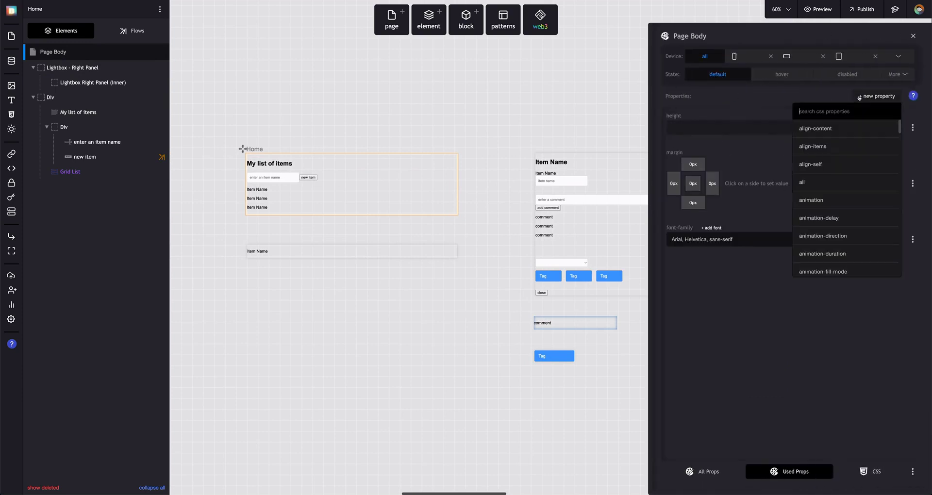
{"action": "type", "text": "backgr"}
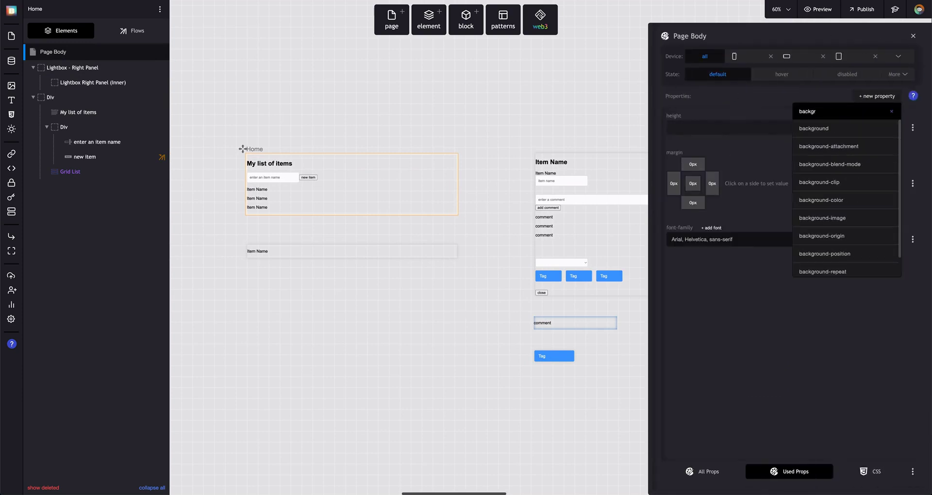
{"action": "left_click", "coordinate": [840, 200]}
{"action": "type", "text": "#fff"}
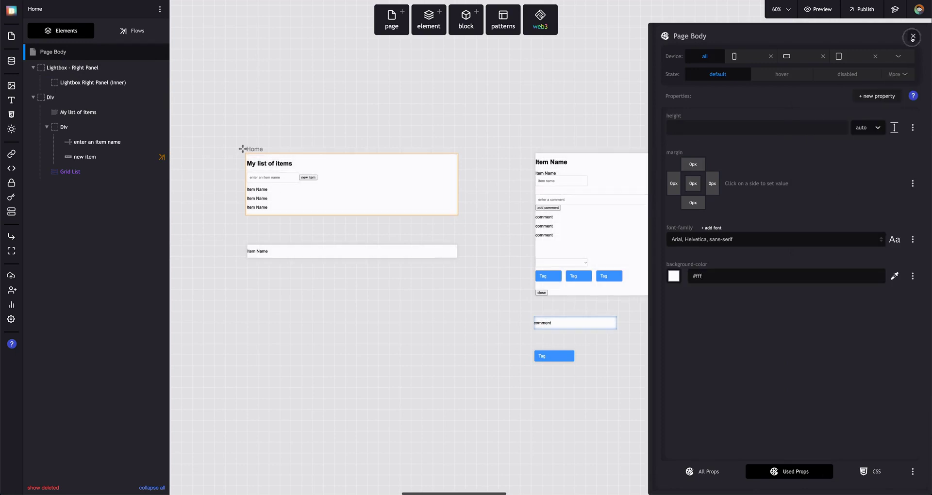
{"action": "left_click", "coordinate": [912, 37]}
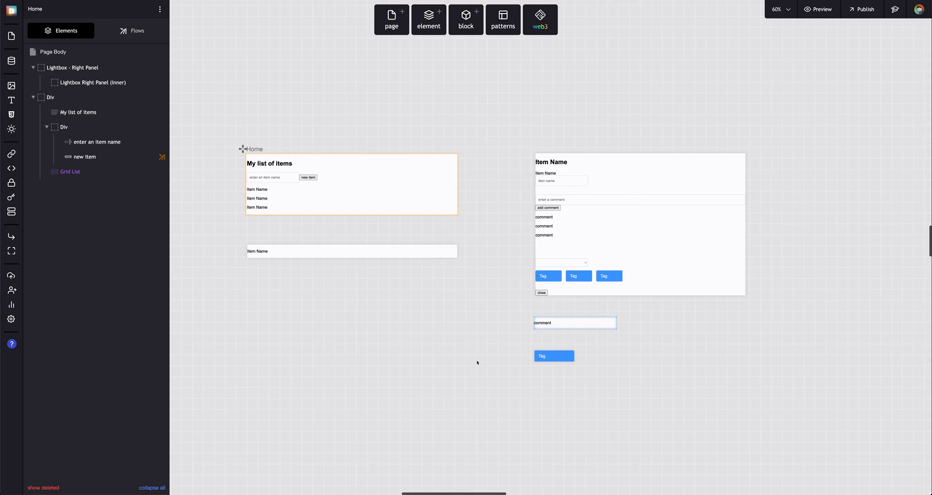
{"action": "left_click", "coordinate": [477, 344]}
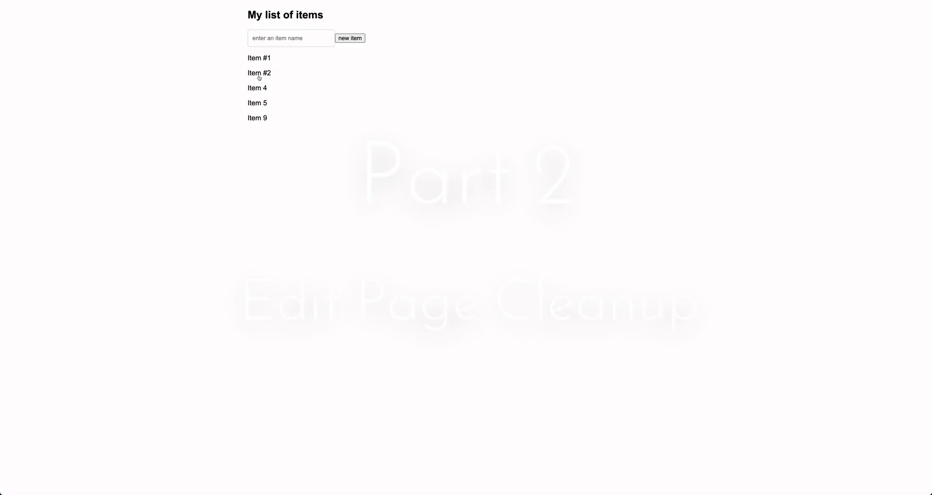
Open Item #2 in the preview and examine the layout of its edit page.
{"action": "left_click", "coordinate": [284, 75]}
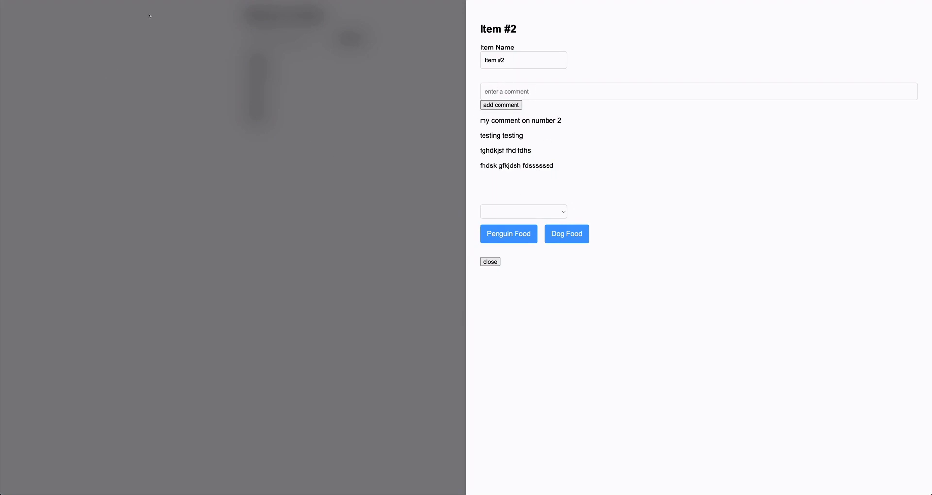
{"action": "key", "text": "Escape"}
Add a heading with the text "Comments" above the comment input on the Item Edit page.
{"action": "scroll", "coordinate": [490, 175], "scroll_direction": "right", "scroll_amount": 5}
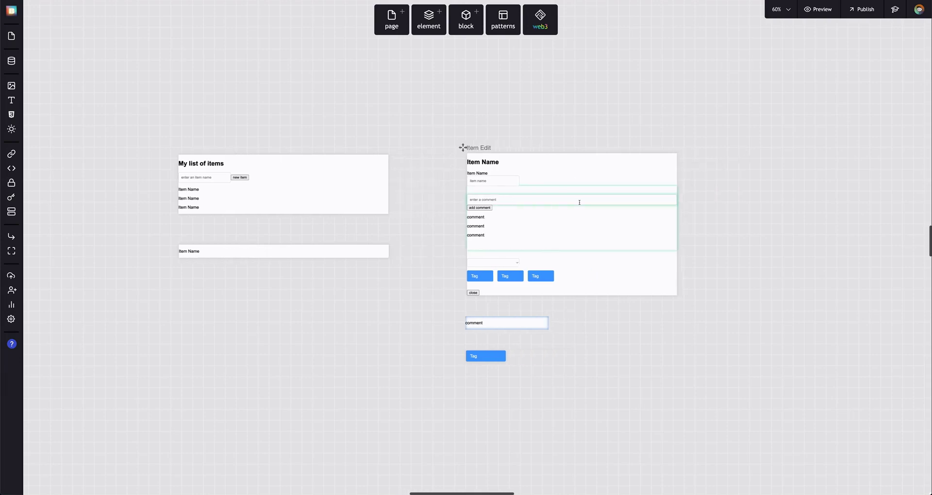
{"action": "left_click", "coordinate": [425, 29]}
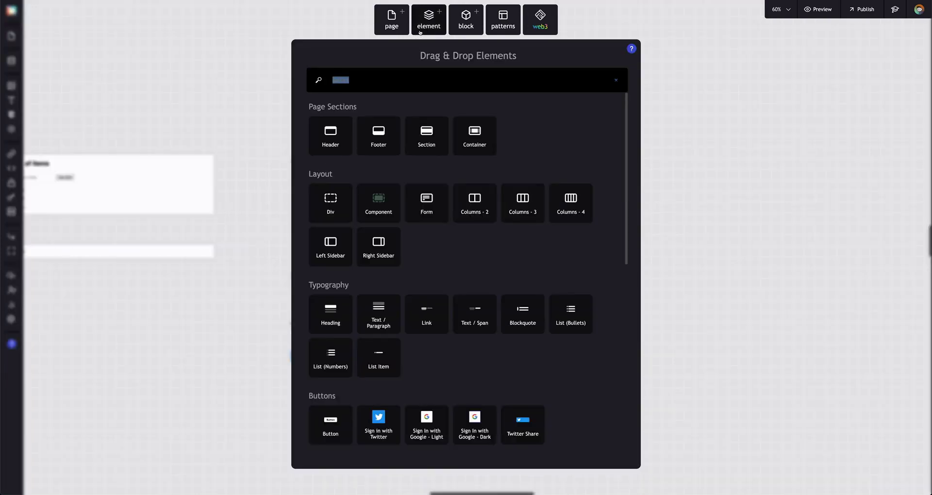
{"action": "type", "text": "heading"}
{"action": "left_click_drag", "start_coordinate": [331, 133], "coordinate": [342, 199]}
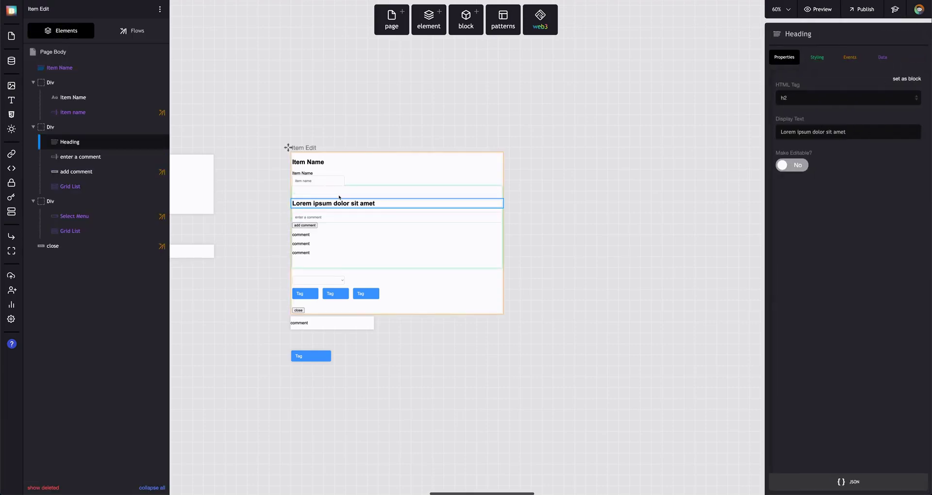
{"action": "triple_click", "coordinate": [362, 204]}
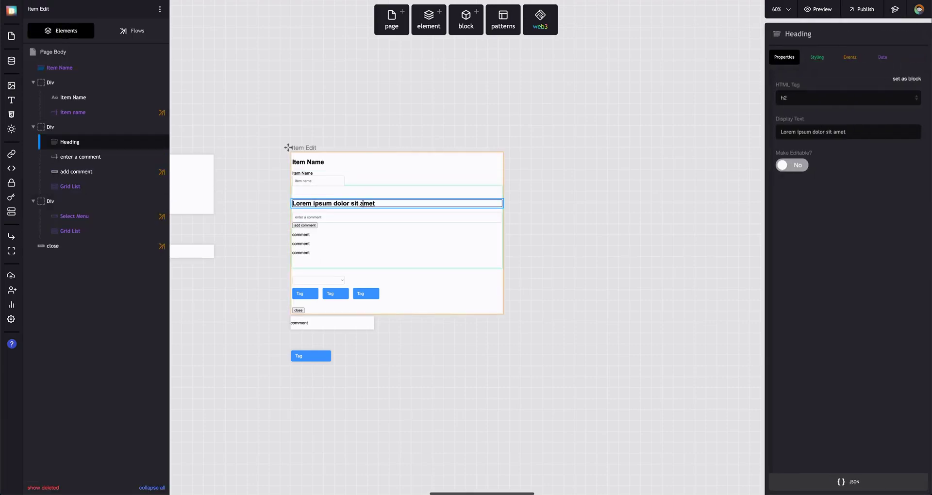
{"action": "type", "text": "Comments"}
Set the Comments heading's HTML tag to h4.
{"action": "left_click", "coordinate": [791, 98]}
{"action": "left_click", "coordinate": [799, 100]}
{"action": "left_click", "coordinate": [795, 115]}
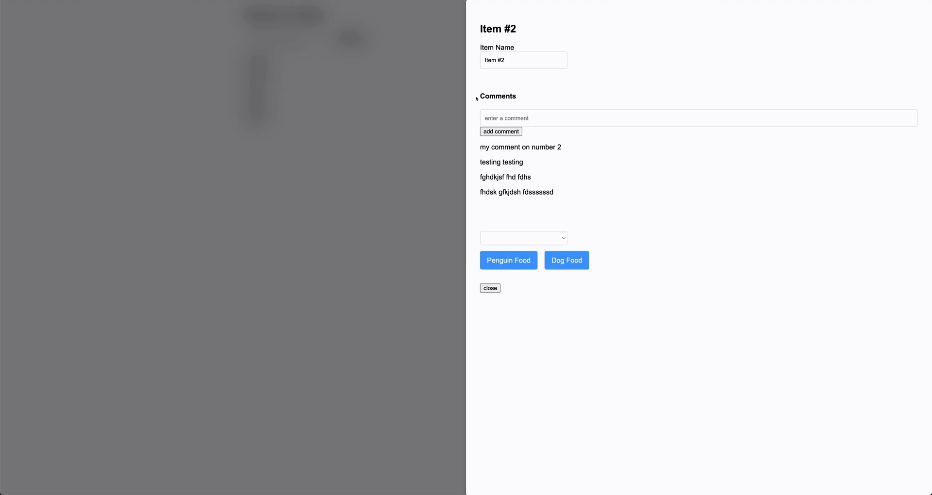
Compare the Comments heading with the Item #2 title in the preview.
{"action": "left_click_drag", "start_coordinate": [482, 96], "coordinate": [535, 96]}
{"action": "left_click_drag", "start_coordinate": [481, 28], "coordinate": [521, 29]}
{"action": "left_click_drag", "start_coordinate": [480, 97], "coordinate": [531, 98]}
{"action": "left_click", "coordinate": [532, 98]}
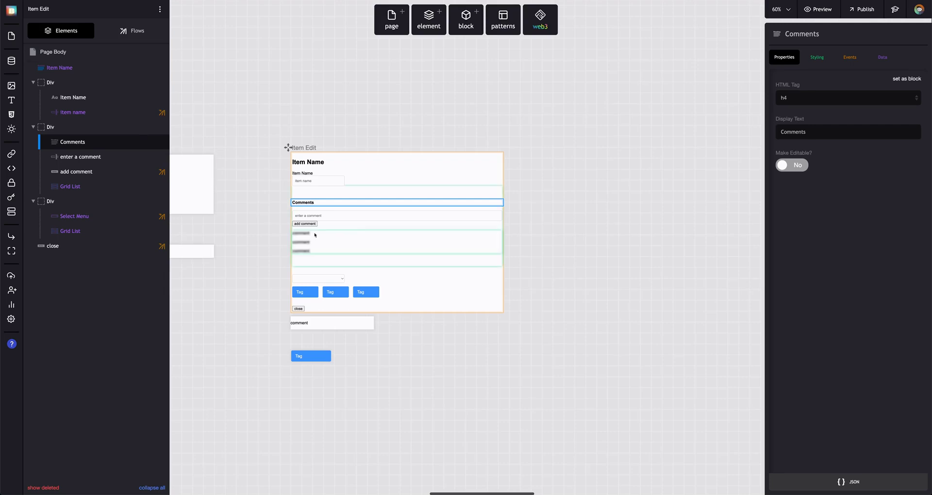
Move the comments grid list directly below the Comments heading, and reopen Item #2 in the preview to check it.
{"action": "left_click", "coordinate": [334, 225]}
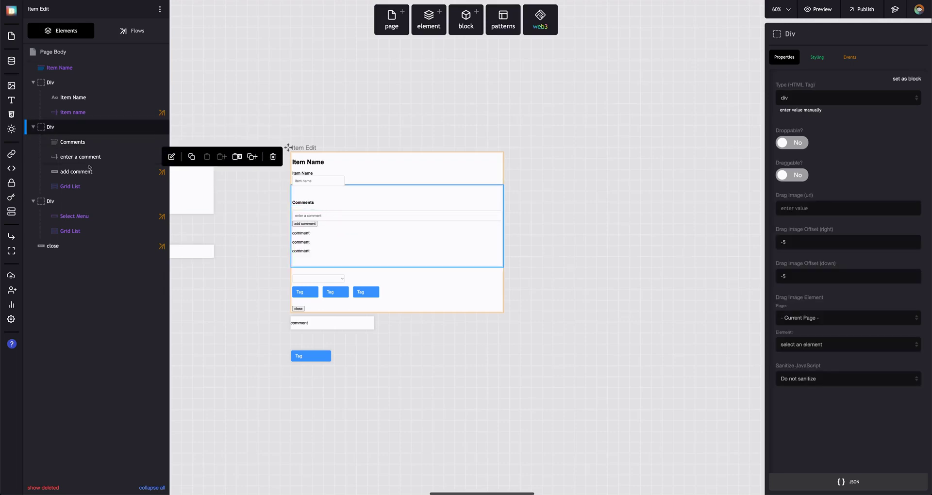
{"action": "left_click_drag", "start_coordinate": [82, 189], "coordinate": [108, 151]}
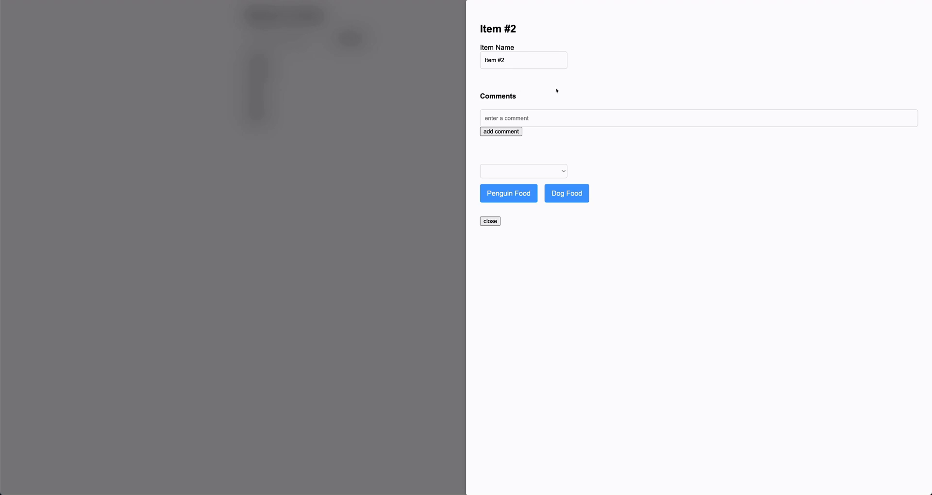
{"action": "left_click", "coordinate": [490, 221]}
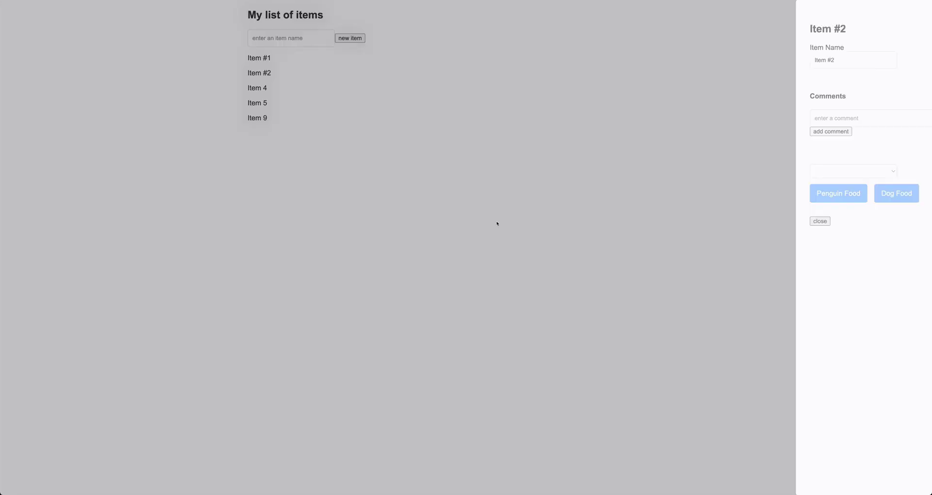
{"action": "left_click", "coordinate": [260, 75]}
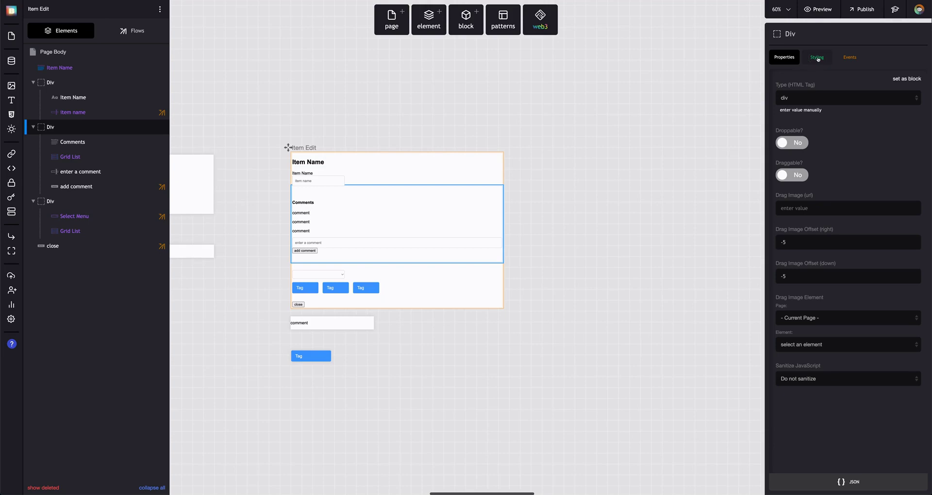
Set the comments div's inline padding to 2em on all sides, with 1em at the top.
{"action": "left_click", "coordinate": [817, 57]}
{"action": "left_click", "coordinate": [825, 155]}
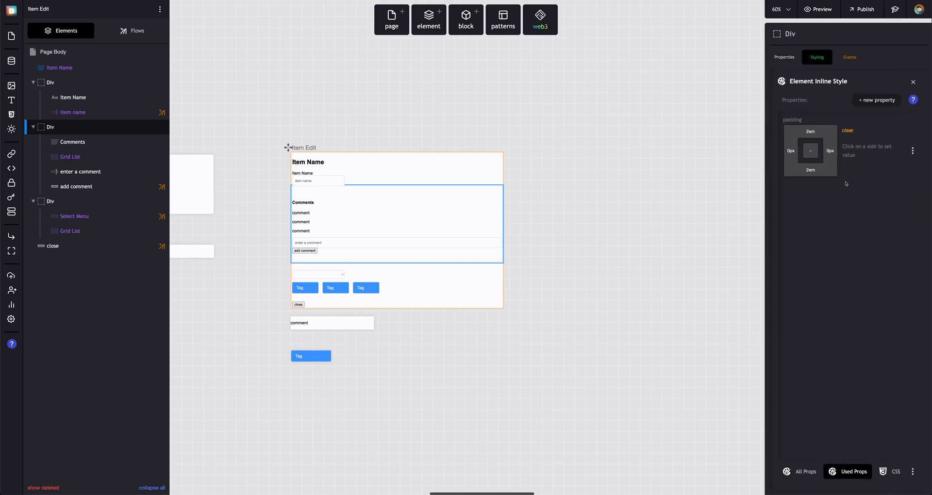
{"action": "left_click", "coordinate": [804, 154]}
{"action": "left_click", "coordinate": [884, 154]}
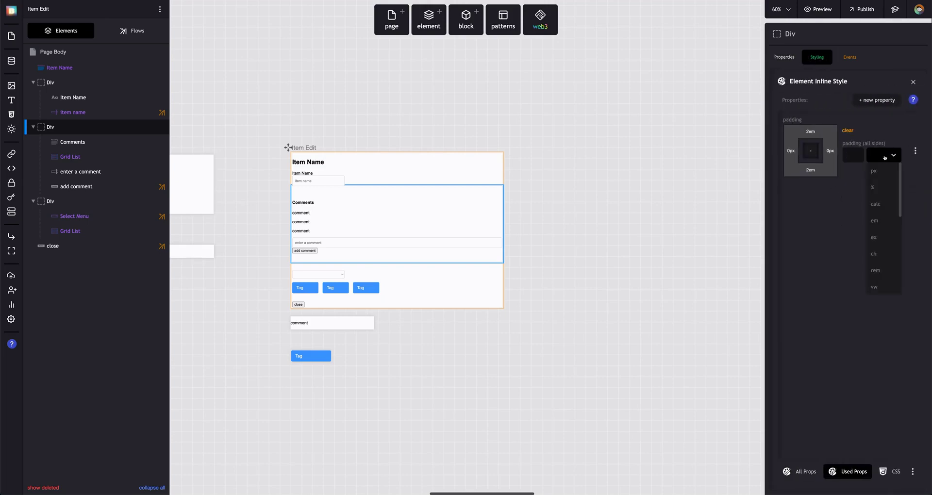
{"action": "left_click", "coordinate": [881, 170]}
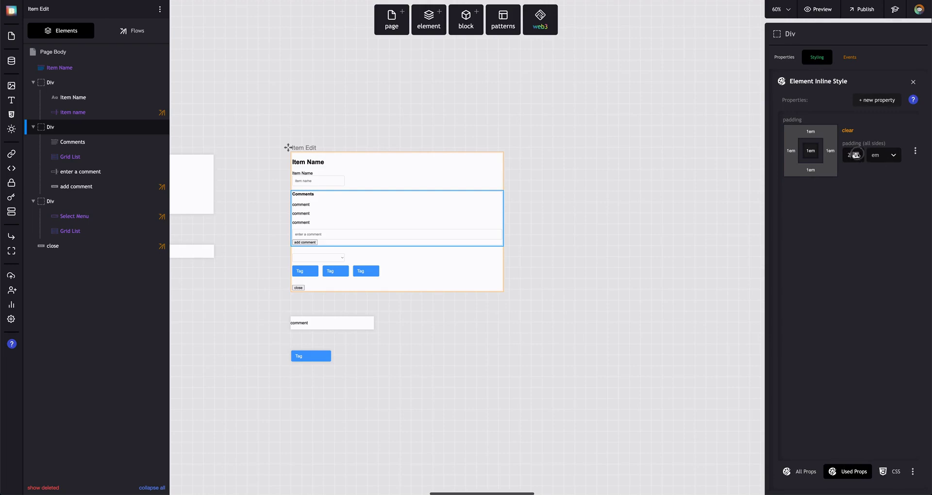
{"action": "left_click", "coordinate": [856, 153]}
{"action": "key", "text": "Tab"}
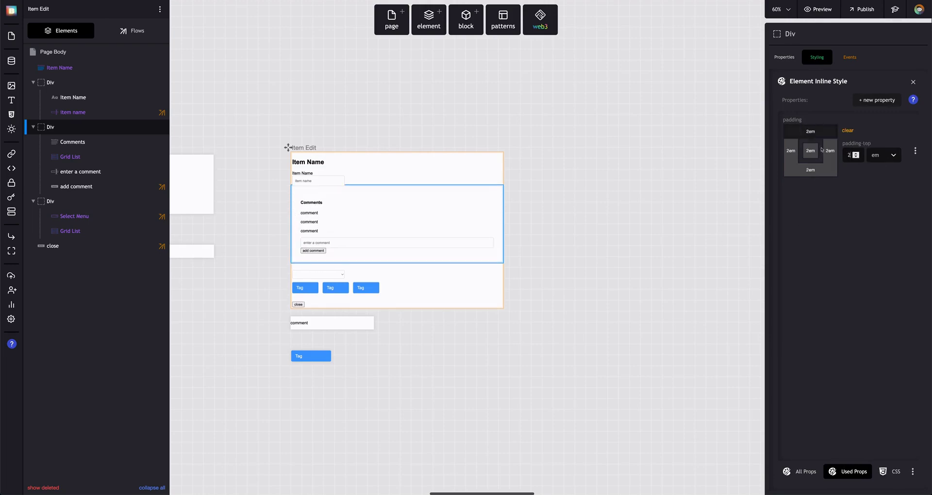
{"action": "left_click", "coordinate": [856, 158]}
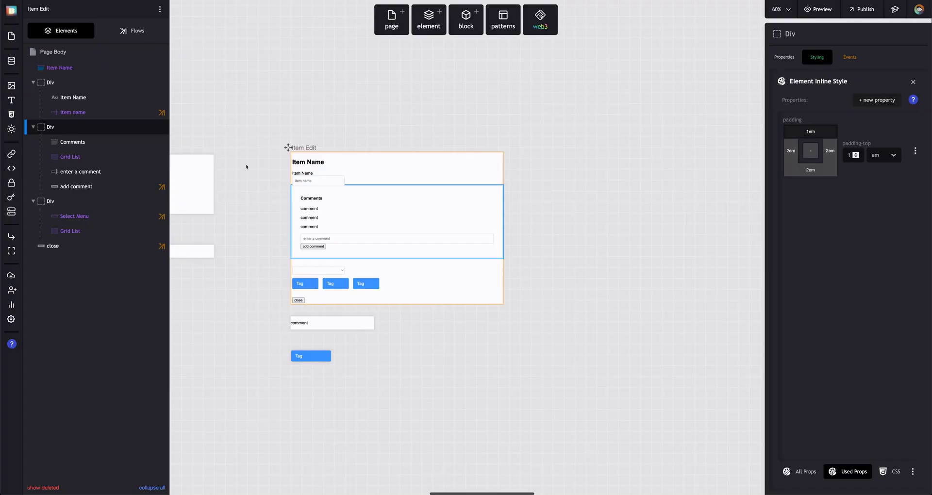
Move the Comments heading out of its div and place it directly above that div.
{"action": "left_click", "coordinate": [321, 199]}
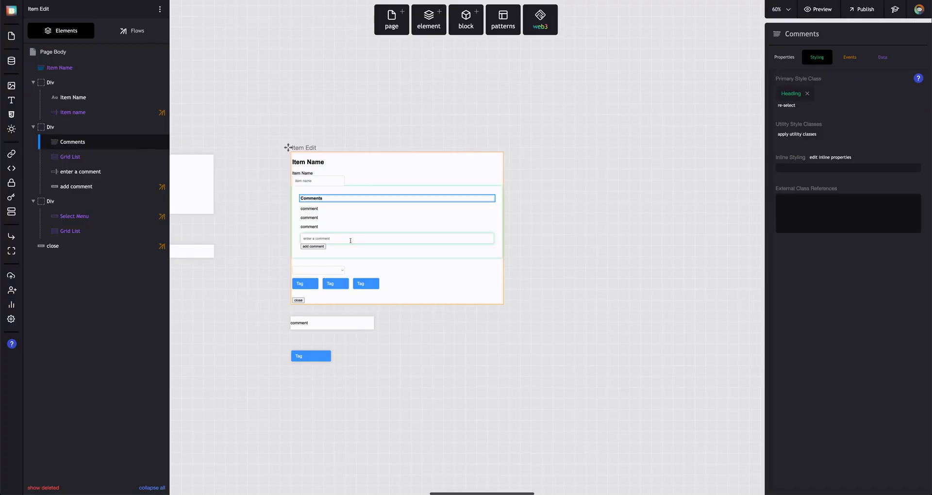
{"action": "left_click_drag", "start_coordinate": [54, 146], "coordinate": [79, 122]}
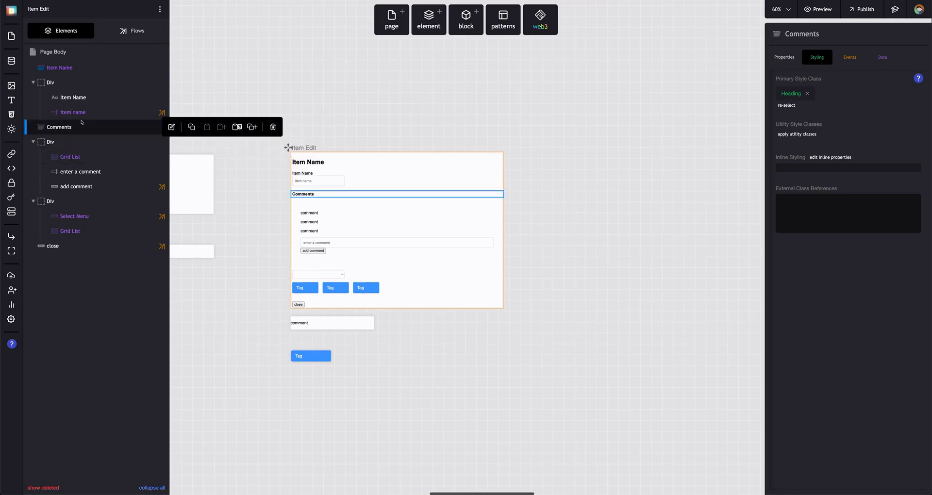
Copy the comments div and paste its styling onto the div holding the Item Name label and input.
{"action": "left_click", "coordinate": [67, 83]}
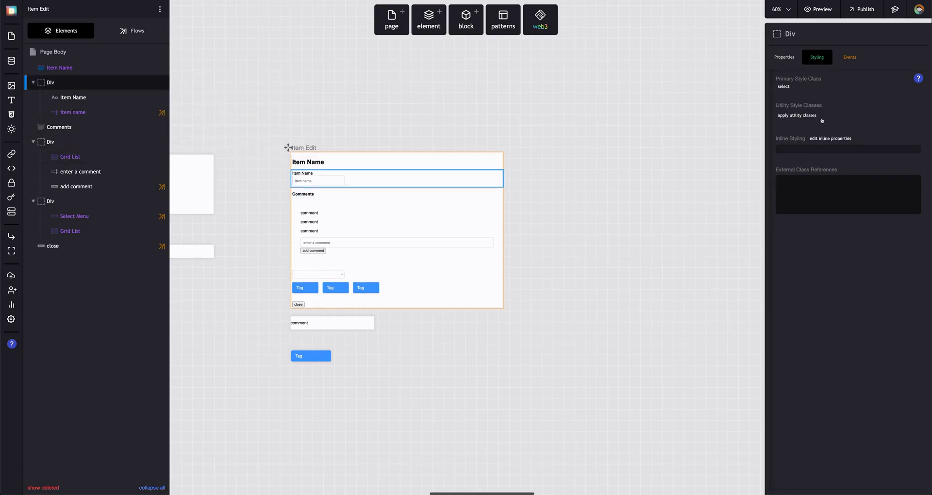
{"action": "mouse_move", "coordinate": [145, 142]}
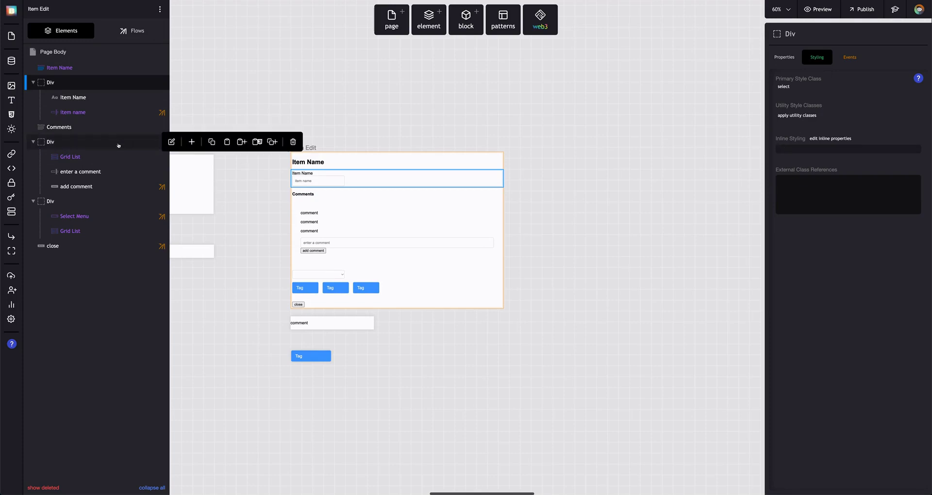
{"action": "left_click", "coordinate": [211, 142]}
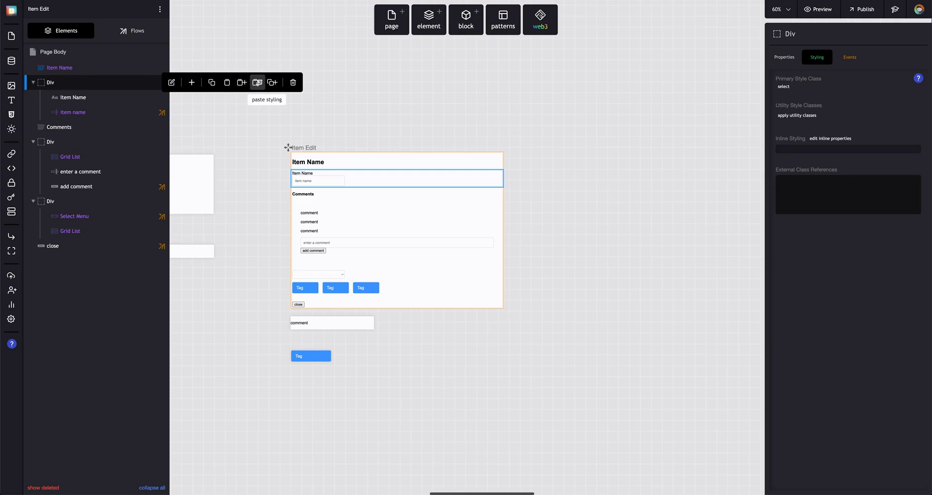
{"action": "left_click", "coordinate": [257, 83]}
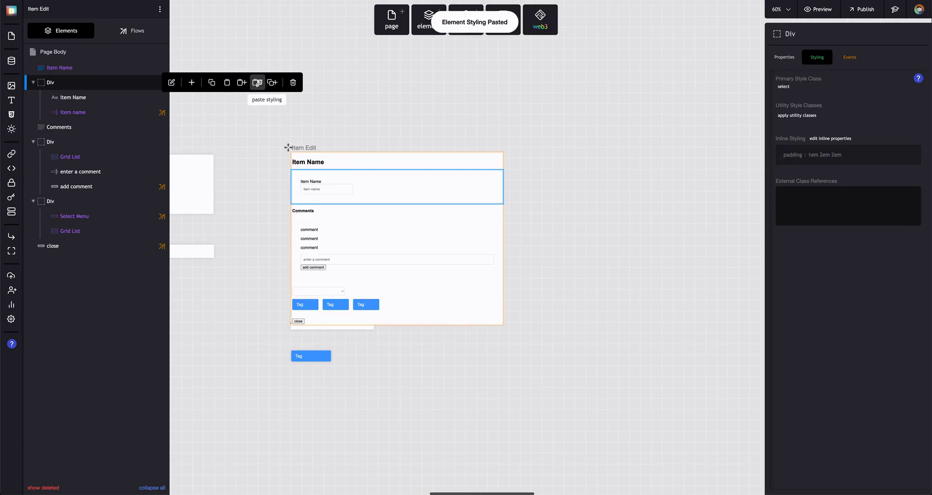
Paste the copied styling onto the tags div and place a duplicate of the Comments heading directly above that div.
{"action": "mouse_move", "coordinate": [133, 202]}
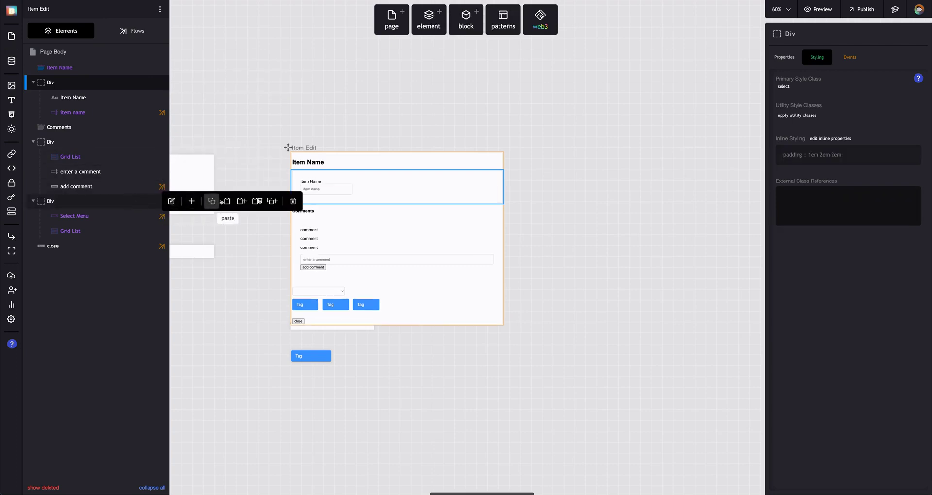
{"action": "left_click", "coordinate": [256, 201]}
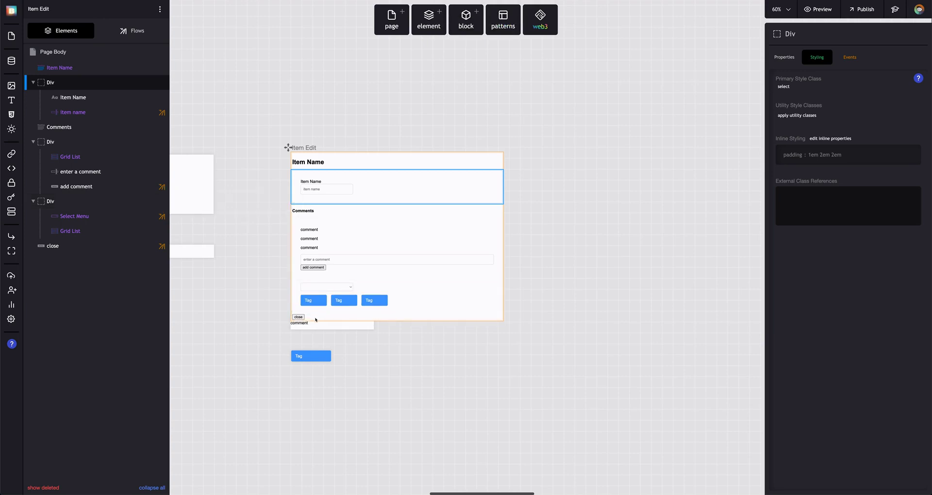
{"action": "mouse_move", "coordinate": [74, 132]}
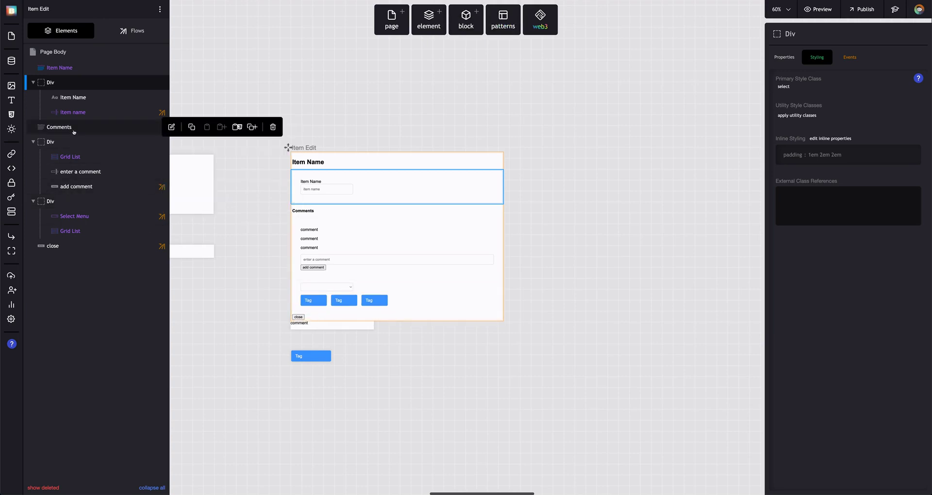
{"action": "left_click", "coordinate": [251, 128]}
{"action": "left_click_drag", "start_coordinate": [87, 141], "coordinate": [77, 199]}
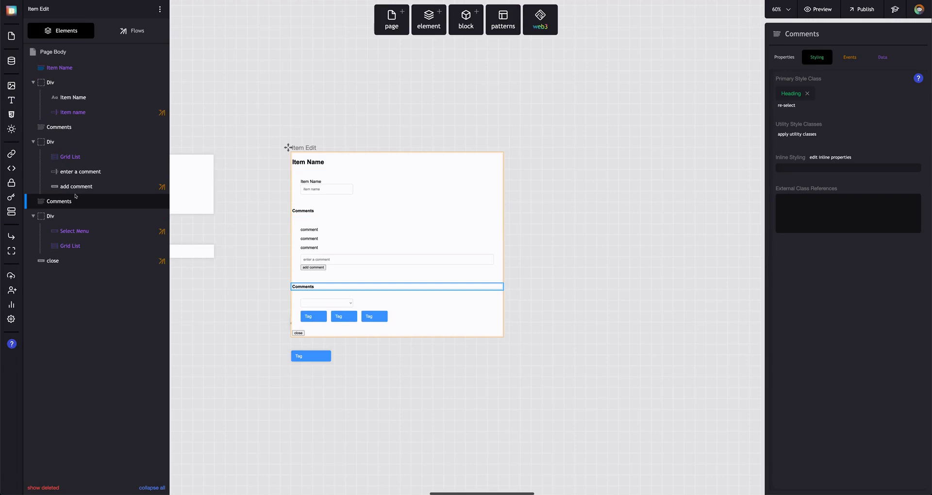
Retitle the duplicated heading as Tags and reopen Item #2 in the preview to check the panel.
{"action": "left_click", "coordinate": [303, 286]}
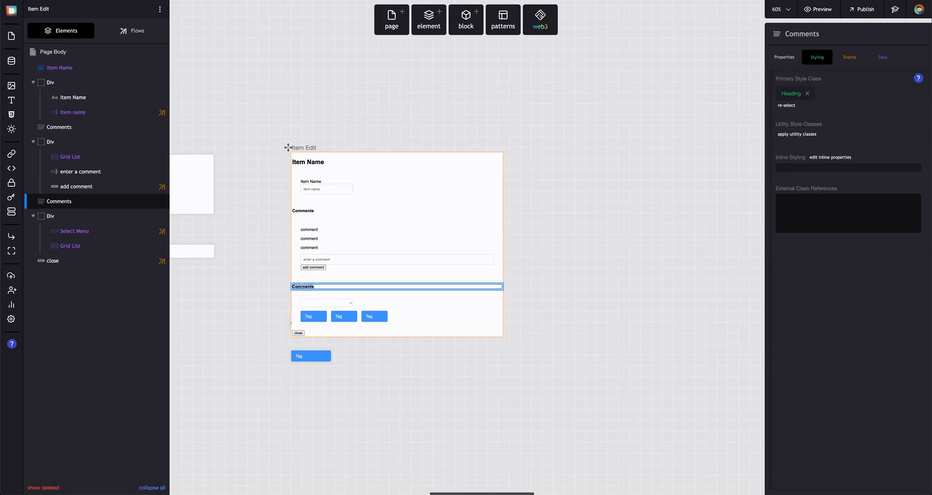
{"action": "double_click", "coordinate": [302, 287]}
{"action": "type", "text": "Tags"}
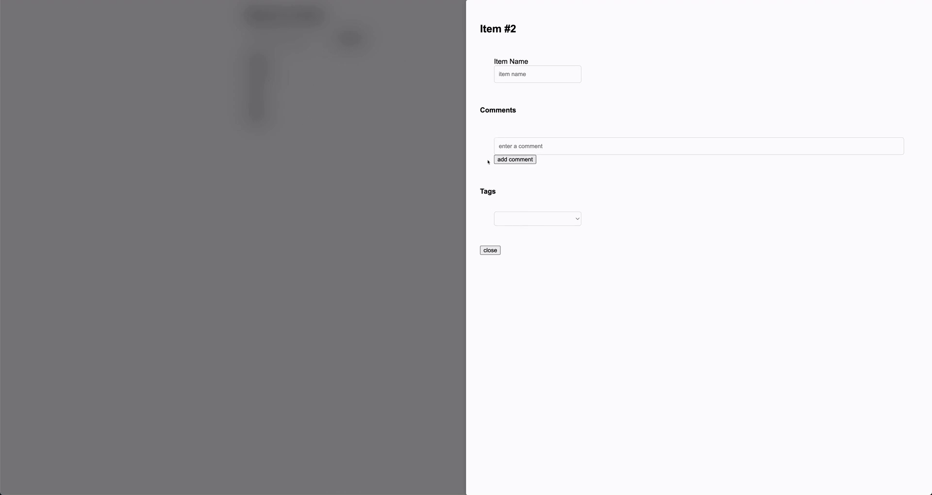
{"action": "left_click", "coordinate": [491, 249]}
{"action": "left_click", "coordinate": [259, 73]}
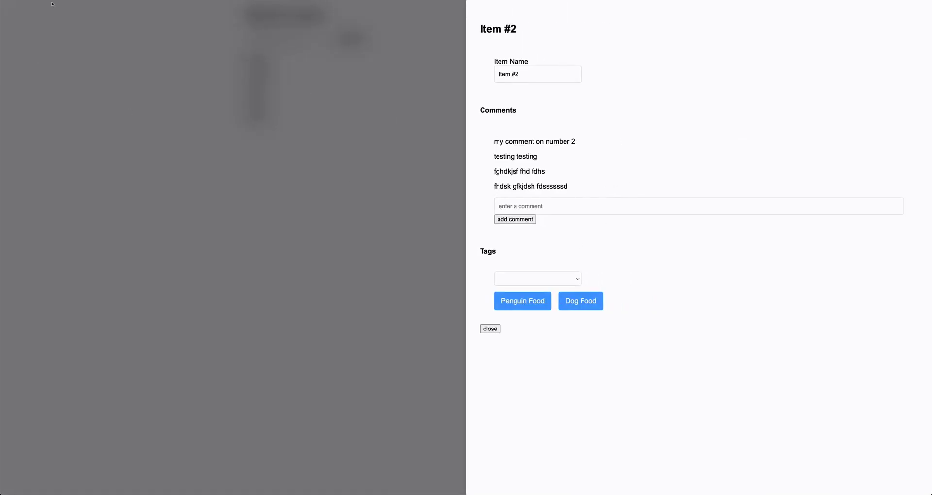
{"action": "key", "text": "super+w"}
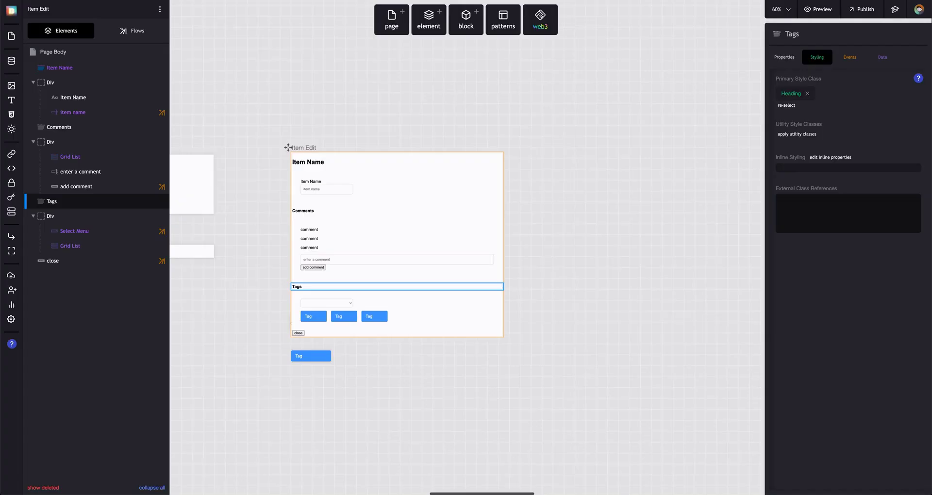
Change the comments div's inline padding to 0em at the top, 1em on the left and 1em at the bottom.
{"action": "left_click", "coordinate": [359, 227]}
{"action": "left_click", "coordinate": [812, 137]}
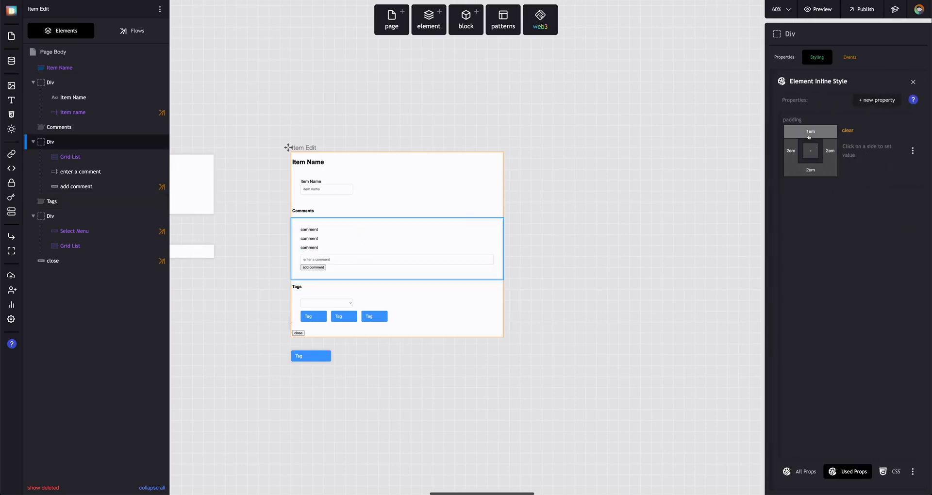
{"action": "left_click", "coordinate": [808, 136]}
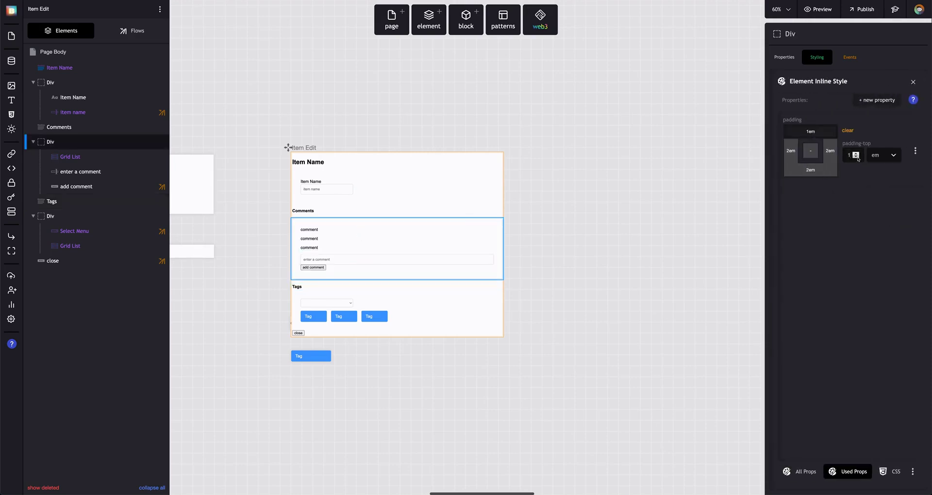
{"action": "left_click", "coordinate": [856, 158]}
{"action": "left_click", "coordinate": [787, 159]}
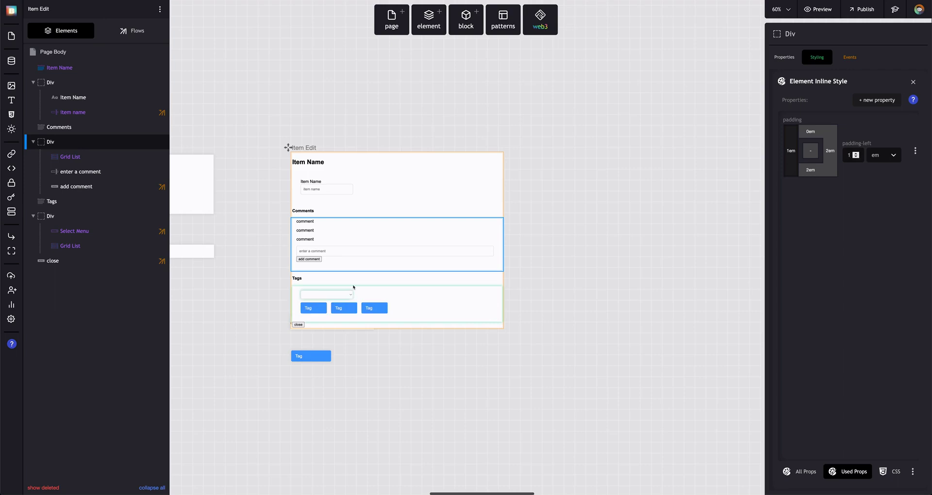
{"action": "left_click", "coordinate": [811, 171]}
{"action": "left_click", "coordinate": [856, 157]}
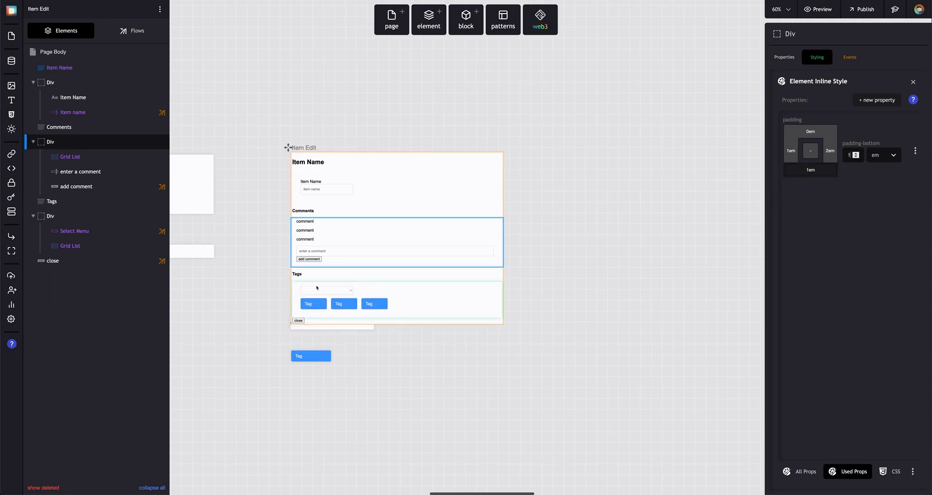
Copy the comments div and paste its styling onto the tags div and the Item Name div.
{"action": "mouse_move", "coordinate": [127, 135]}
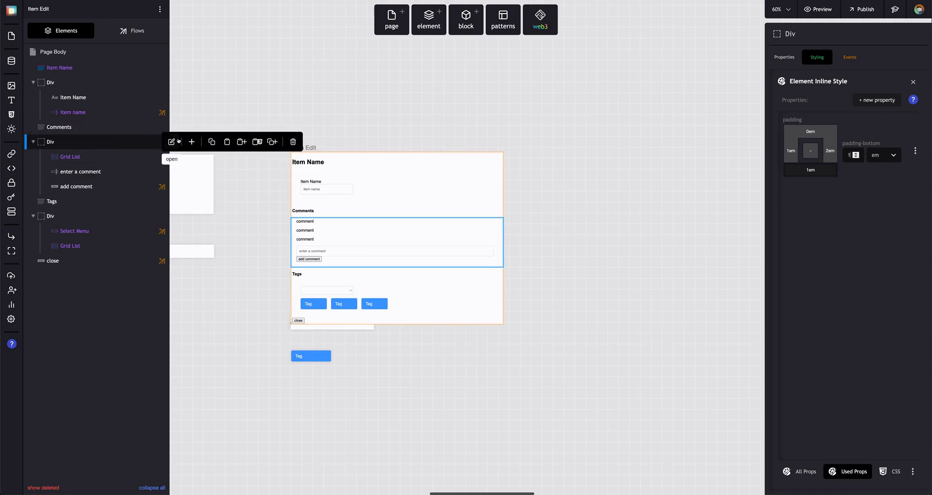
{"action": "left_click", "coordinate": [191, 142]}
{"action": "mouse_move", "coordinate": [151, 203]}
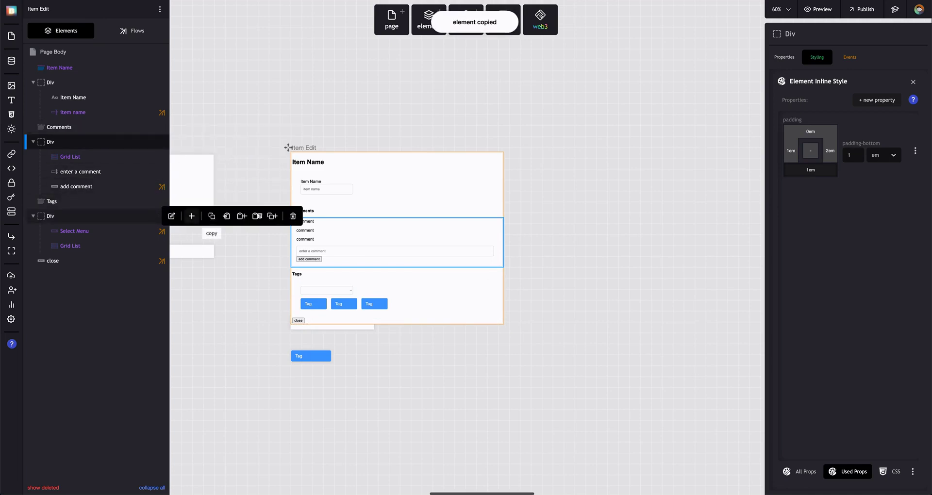
{"action": "left_click", "coordinate": [257, 216]}
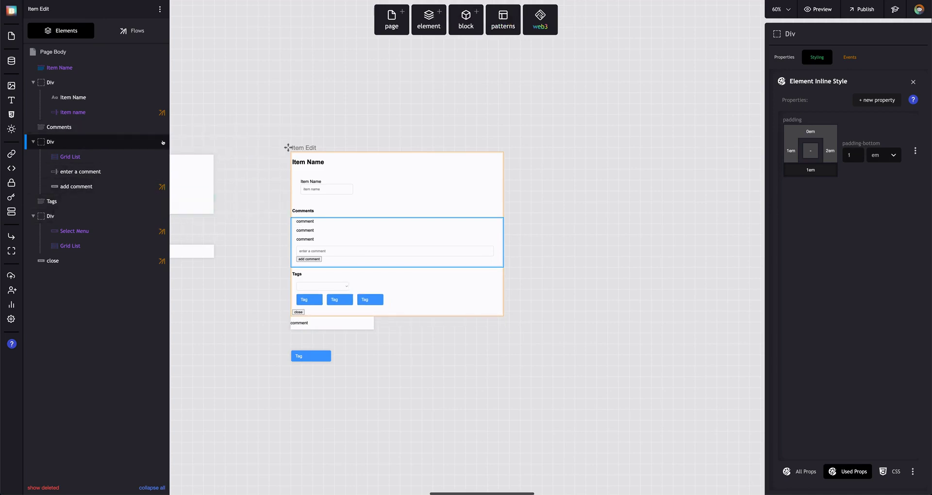
{"action": "mouse_move", "coordinate": [146, 83]}
{"action": "left_click", "coordinate": [256, 84]}
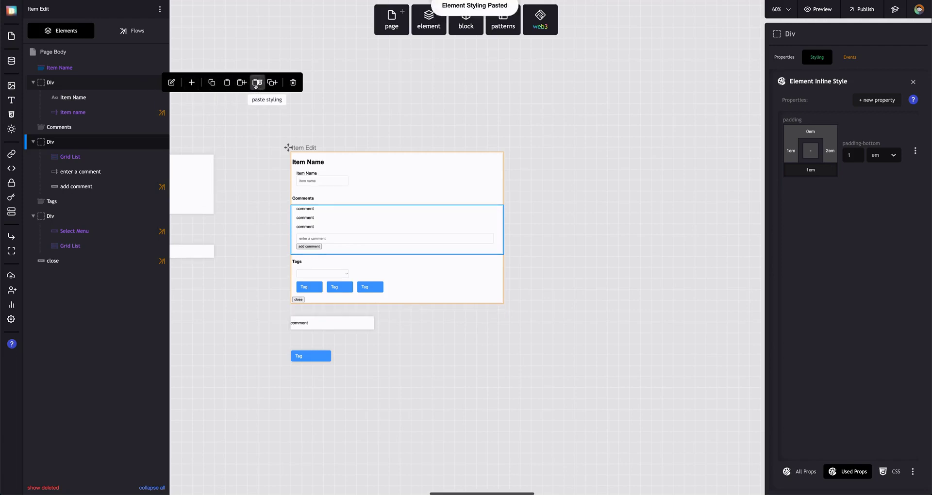
Close and reopen Item #2 in the preview to check the tightened padding.
{"action": "mouse_move", "coordinate": [144, 46]}
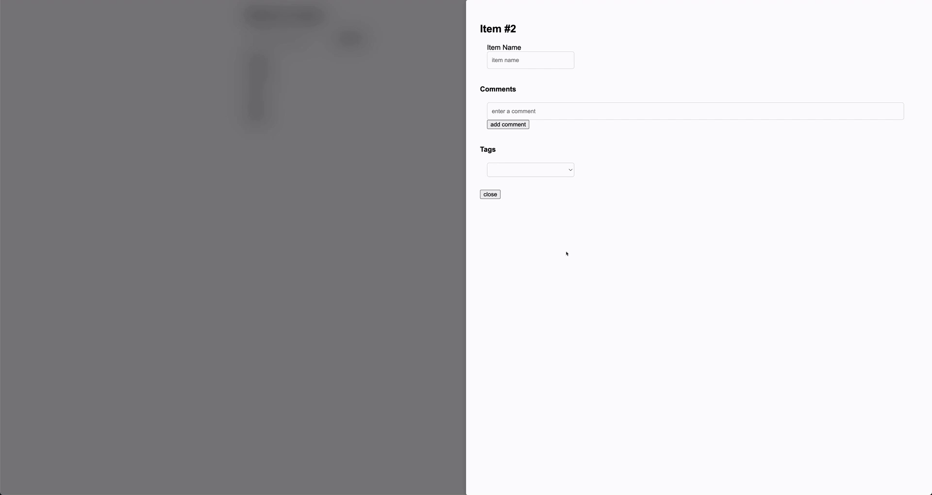
{"action": "left_click", "coordinate": [497, 194]}
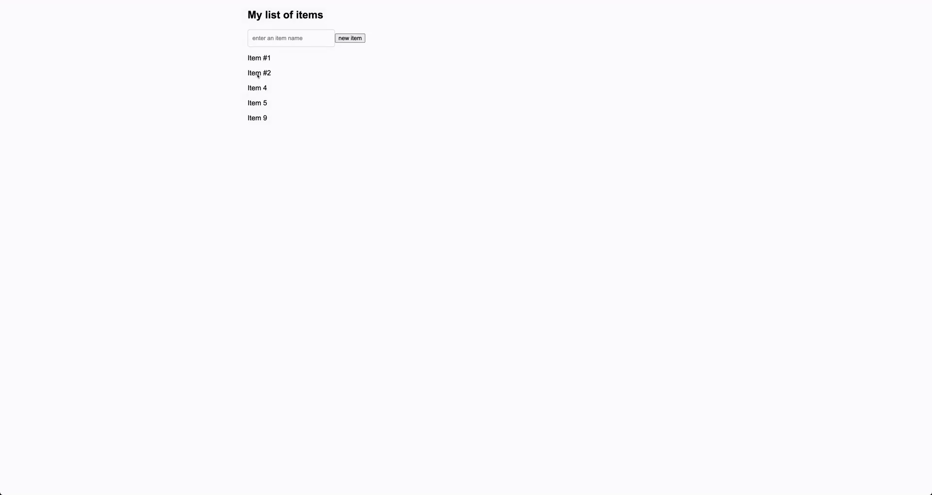
{"action": "left_click", "coordinate": [258, 74]}
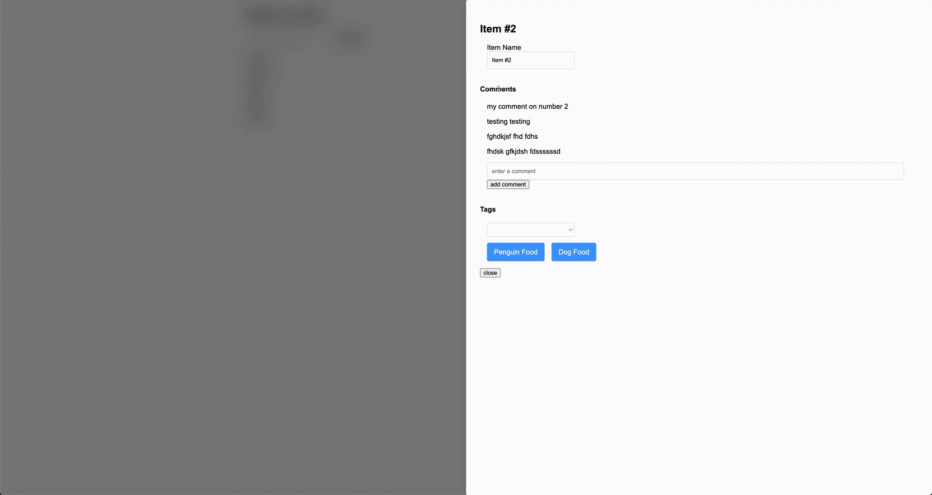
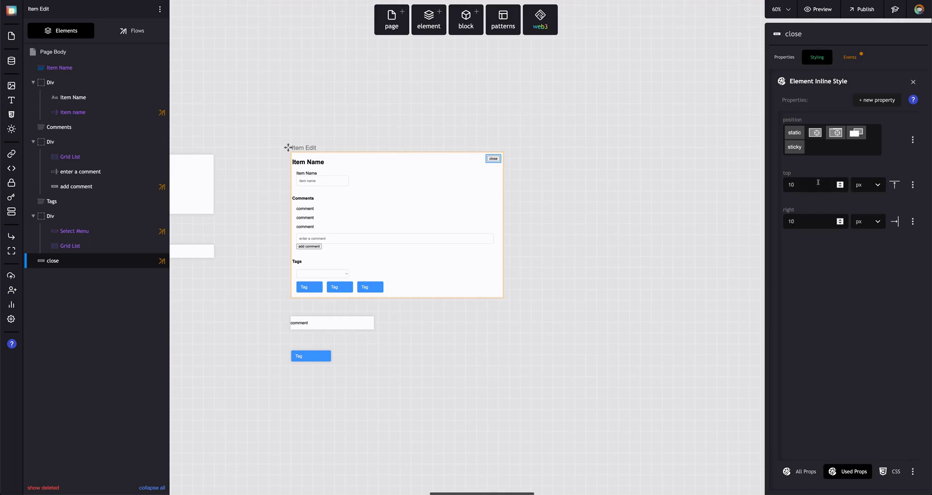
Clear the close button's top and right offsets, then set its top offset to 1 em.
{"action": "left_click", "coordinate": [831, 184]}
{"action": "key", "text": "ctrl+a"}
{"action": "key", "text": "BackSpace"}
{"action": "left_click", "coordinate": [836, 220]}
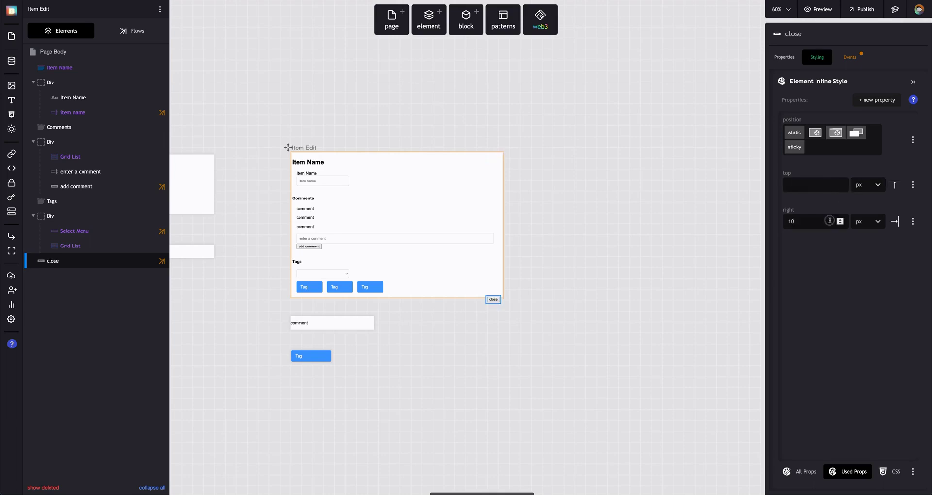
{"action": "key", "text": "ctrl+a"}
{"action": "key", "text": "BackSpace"}
{"action": "left_click", "coordinate": [868, 185]}
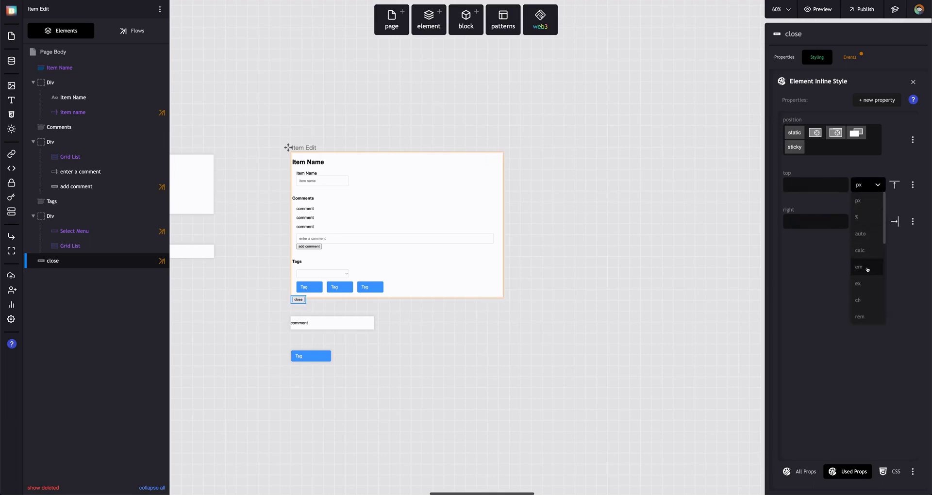
{"action": "left_click", "coordinate": [866, 209]}
{"action": "type", "text": "1"}
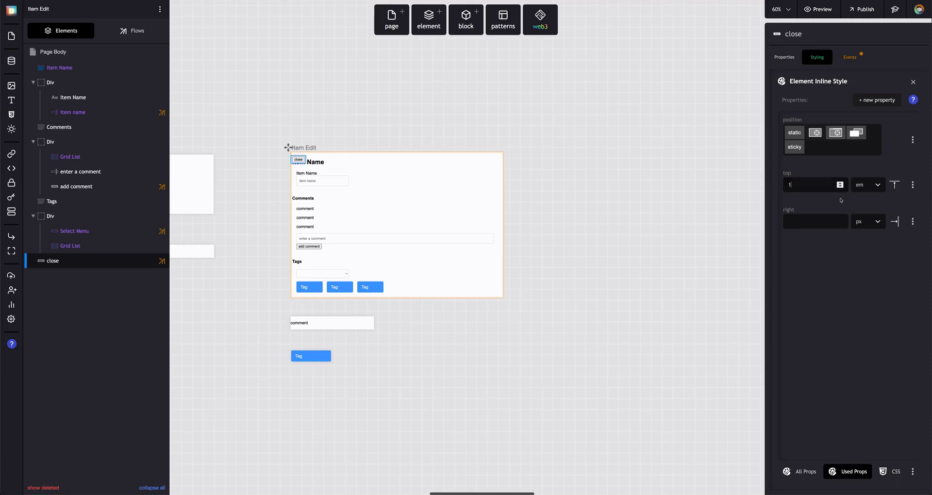
Set the close button's right and top offsets to 2 em each and reopen Item #2 in the preview.
{"action": "left_click", "coordinate": [866, 221]}
{"action": "left_click", "coordinate": [858, 303]}
{"action": "left_click", "coordinate": [842, 221]}
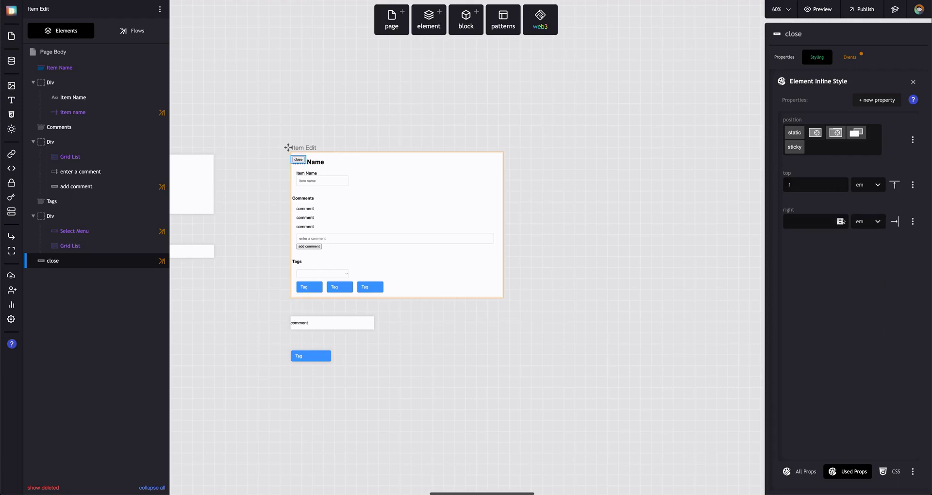
{"action": "type", "text": "1"}
{"action": "key", "text": "Up"}
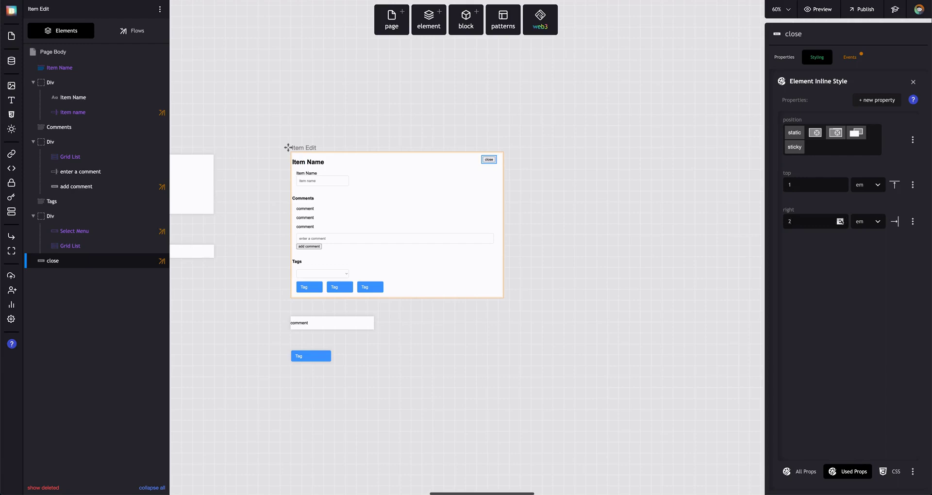
{"action": "left_click", "coordinate": [840, 183]}
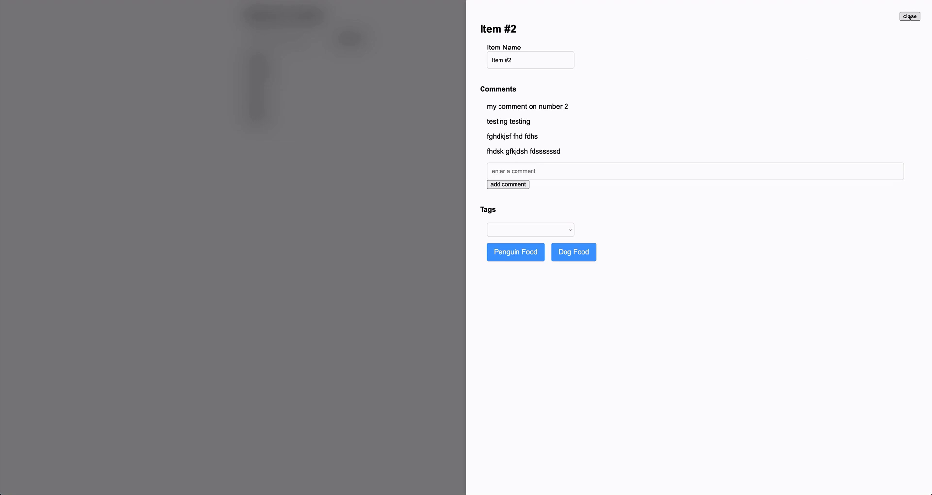
{"action": "left_click", "coordinate": [909, 17]}
{"action": "left_click", "coordinate": [256, 73]}
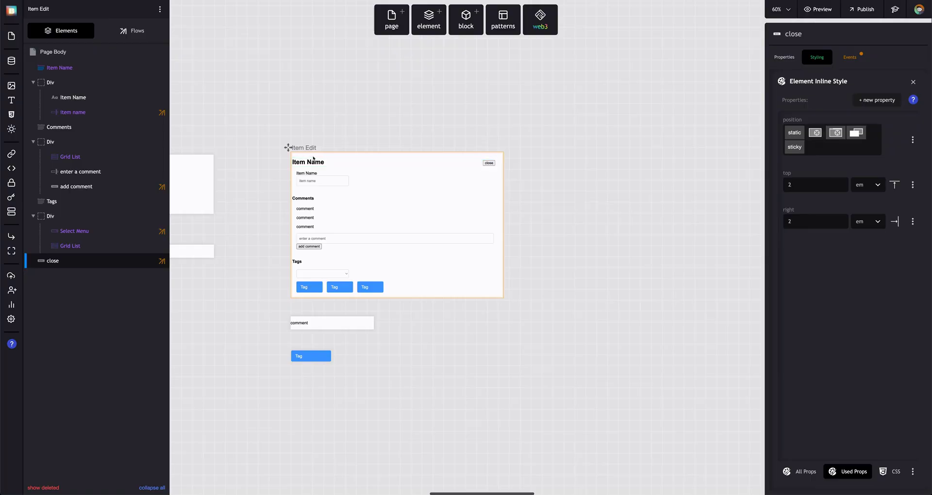
Add a margin-top inline property with value 0 to the Item Name page heading.
{"action": "left_click", "coordinate": [311, 162]}
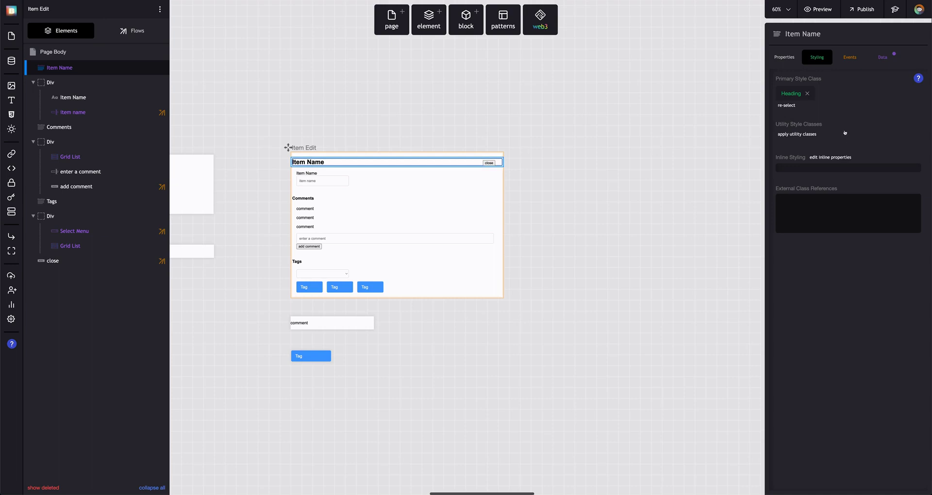
{"action": "left_click", "coordinate": [830, 157]}
{"action": "left_click", "coordinate": [874, 100]}
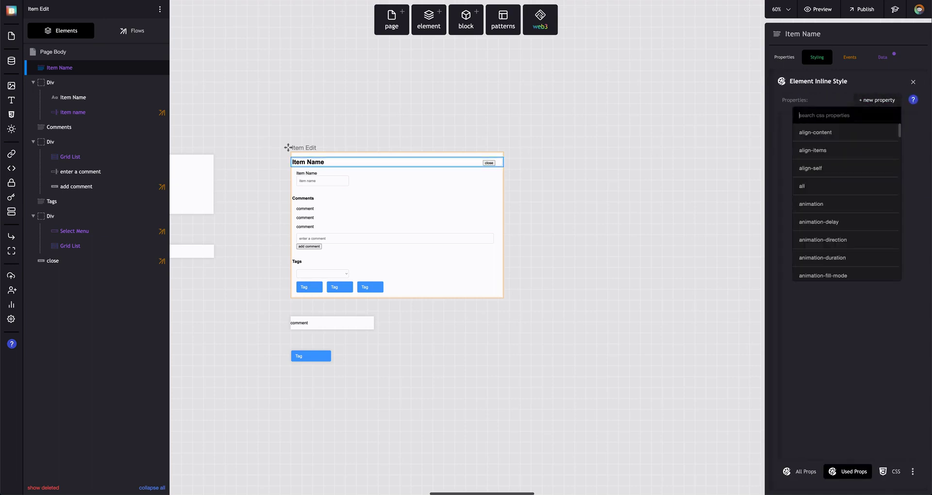
{"action": "type", "text": "margin-top"}
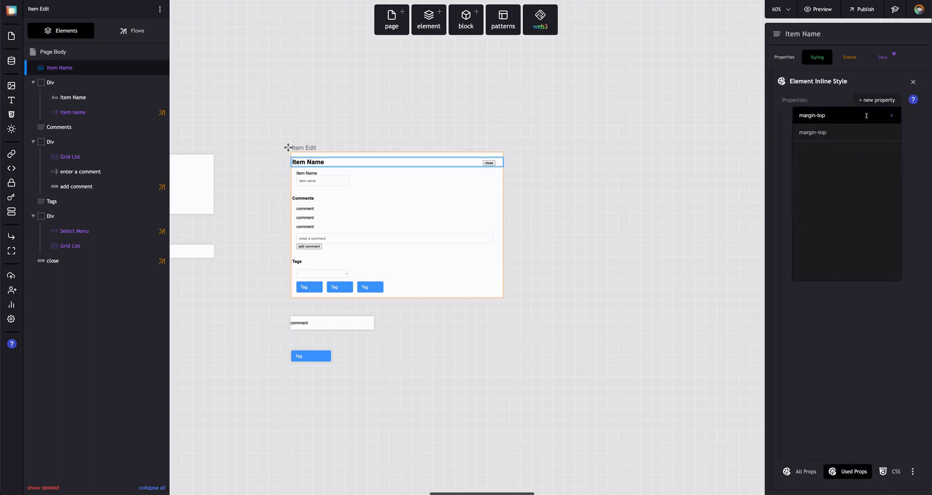
{"action": "left_click", "coordinate": [849, 133]}
{"action": "type", "text": "0"}
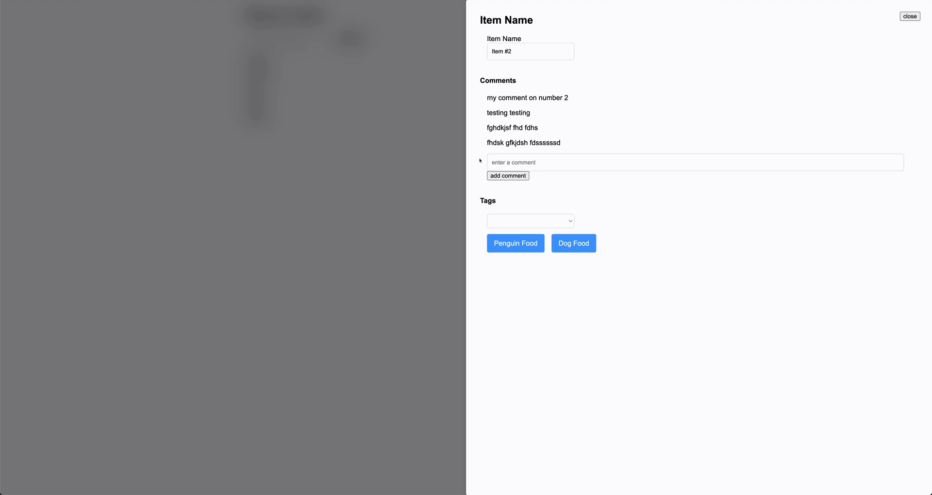
Inspect the item panel and its tag options in the preview, and close the panel.
{"action": "left_click", "coordinate": [541, 315]}
{"action": "left_click", "coordinate": [543, 221]}
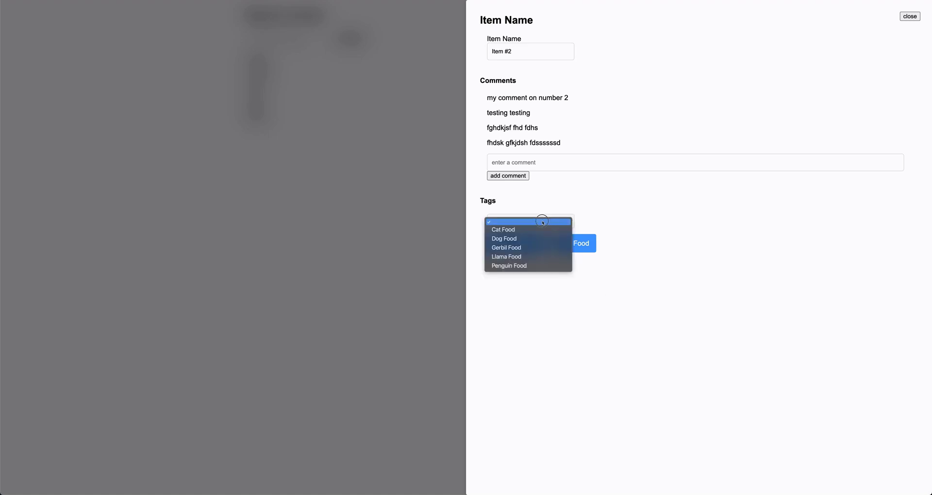
{"action": "left_click", "coordinate": [609, 213]}
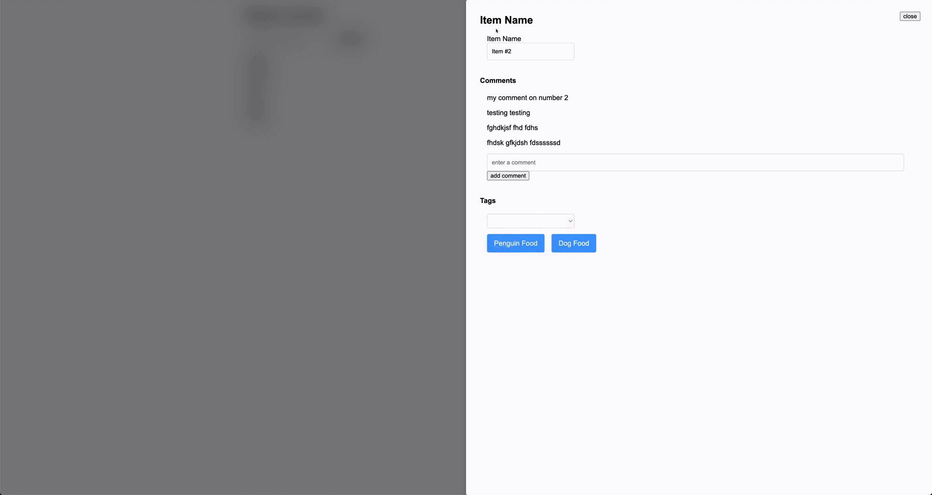
{"action": "left_click", "coordinate": [528, 322]}
{"action": "left_click", "coordinate": [918, 16]}
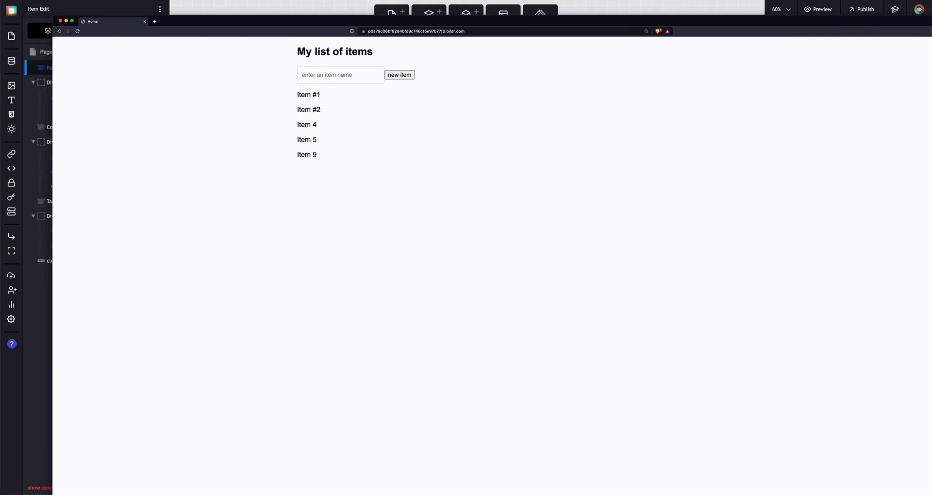
Tile the preview window to the right third of the screen and the editor window to the left two thirds.
{"action": "left_click", "coordinate": [803, 68]}
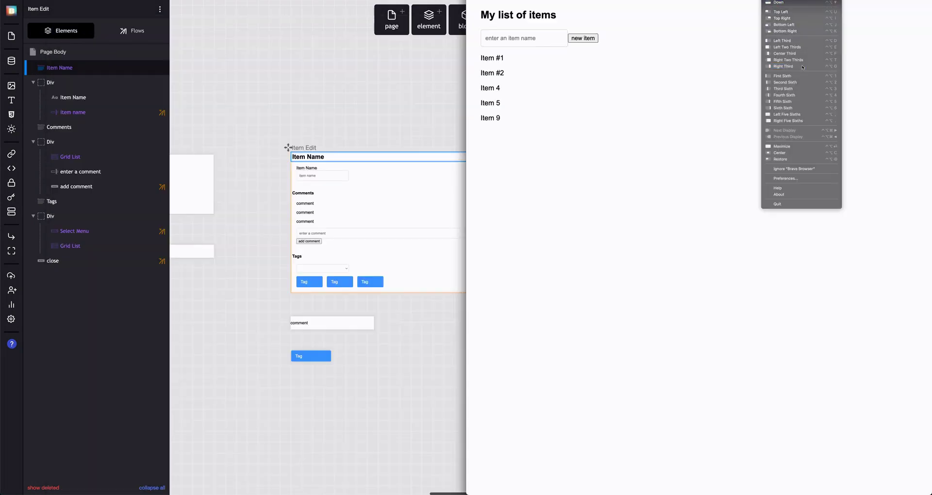
{"action": "left_click", "coordinate": [802, 68]}
{"action": "key", "text": "alt+Tab"}
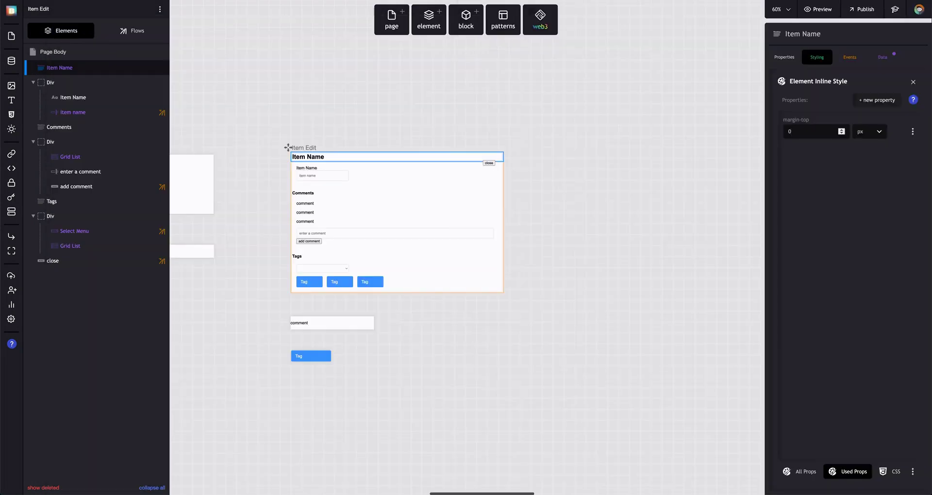
{"action": "left_click", "coordinate": [770, 1]}
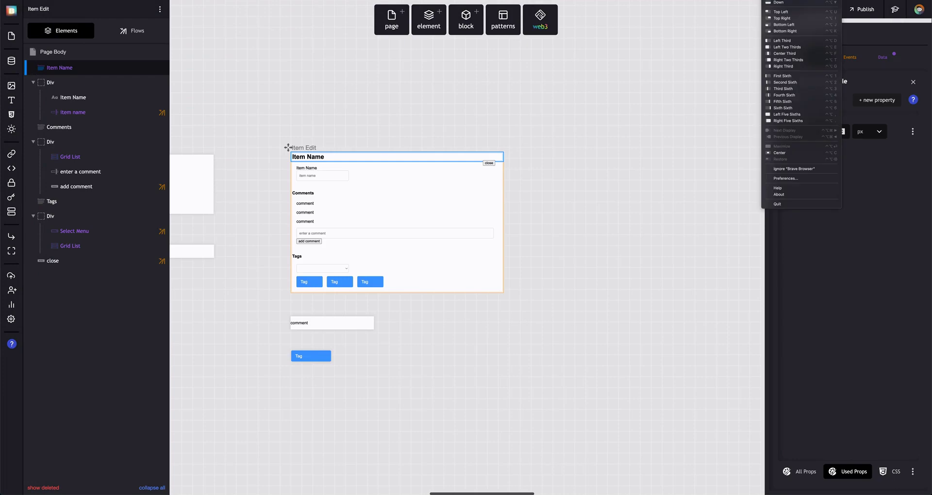
{"action": "left_click", "coordinate": [801, 48]}
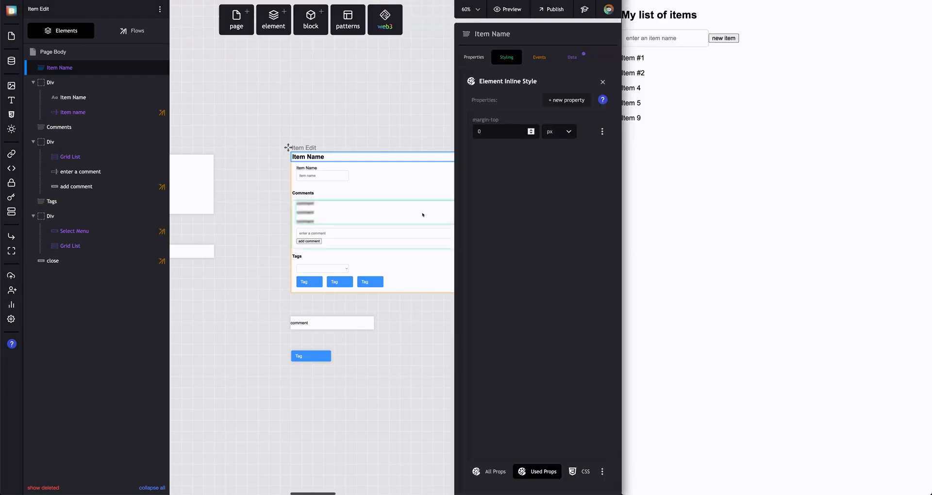
Bring the whole Item Edit page into view in the editor and open Item #2 in the preview.
{"action": "scroll", "coordinate": [414, 212], "scroll_direction": "right", "scroll_amount": 5}
{"action": "left_click", "coordinate": [628, 188]}
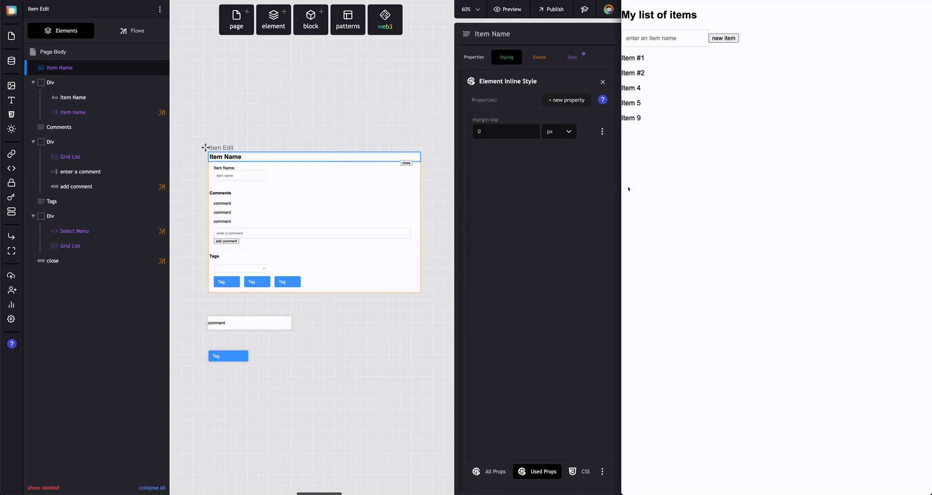
{"action": "left_click", "coordinate": [631, 74]}
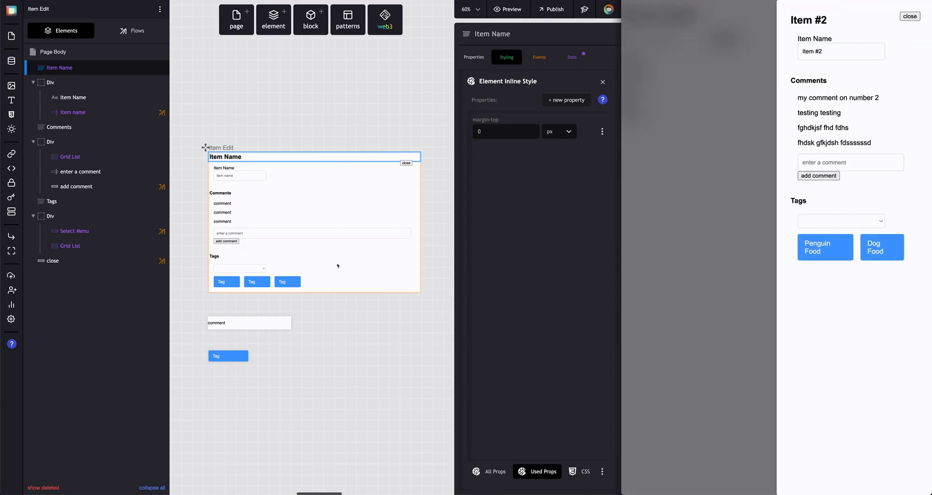
Change the Comments heading on the Item Edit page to "Comments ddd" to test live updating in the preview.
{"action": "left_click", "coordinate": [232, 192]}
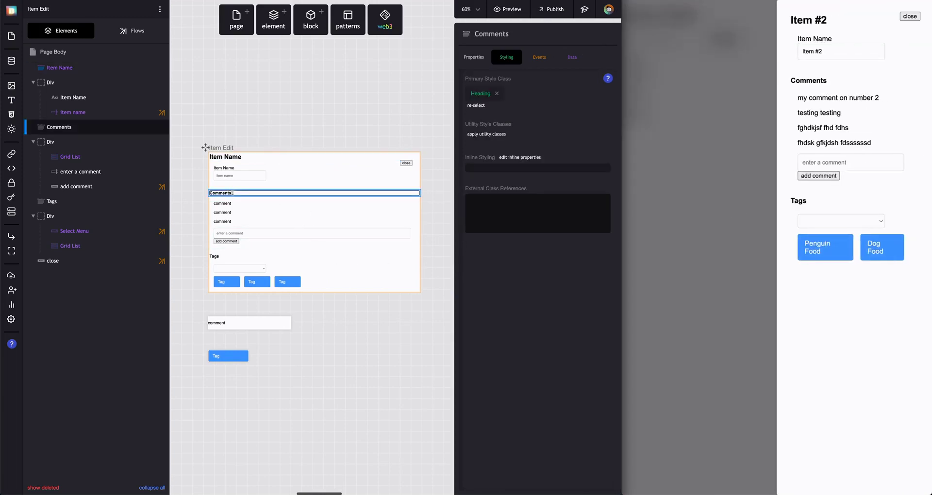
{"action": "left_click", "coordinate": [527, 256]}
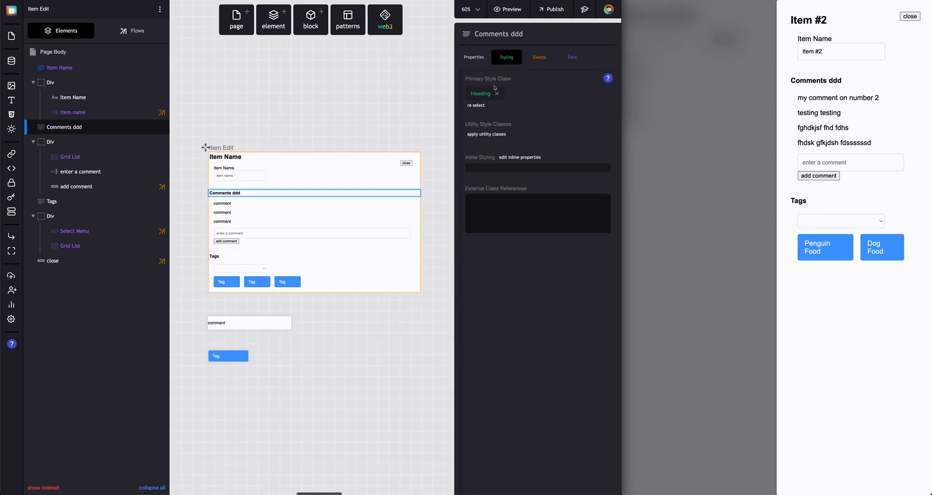
Restore the heading's display text to "Comments" and close the item panel in the preview.
{"action": "left_click", "coordinate": [469, 58]}
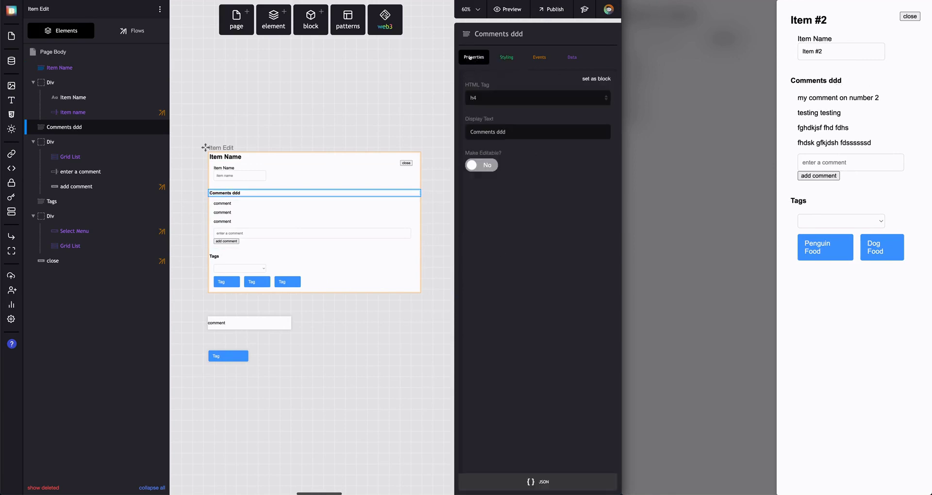
{"action": "left_click", "coordinate": [508, 132]}
{"action": "key", "text": "BackSpace"}
{"action": "key", "text": "BackSpace"}
{"action": "key", "text": "BackSpace"}
{"action": "key", "text": "BackSpace"}
{"action": "left_click", "coordinate": [909, 17]}
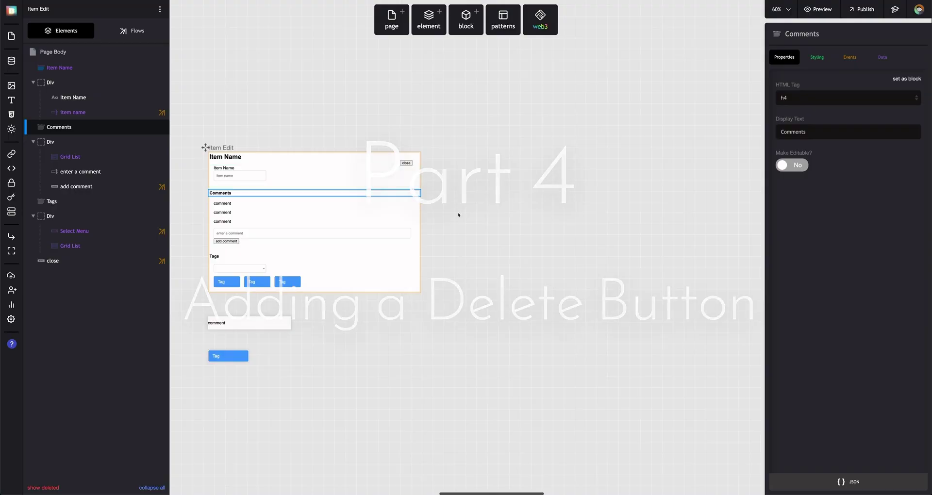
Add a Div to the Item Row page and nest the Item Name text inside it.
{"action": "scroll", "coordinate": [458, 215], "scroll_direction": "left", "scroll_amount": 10}
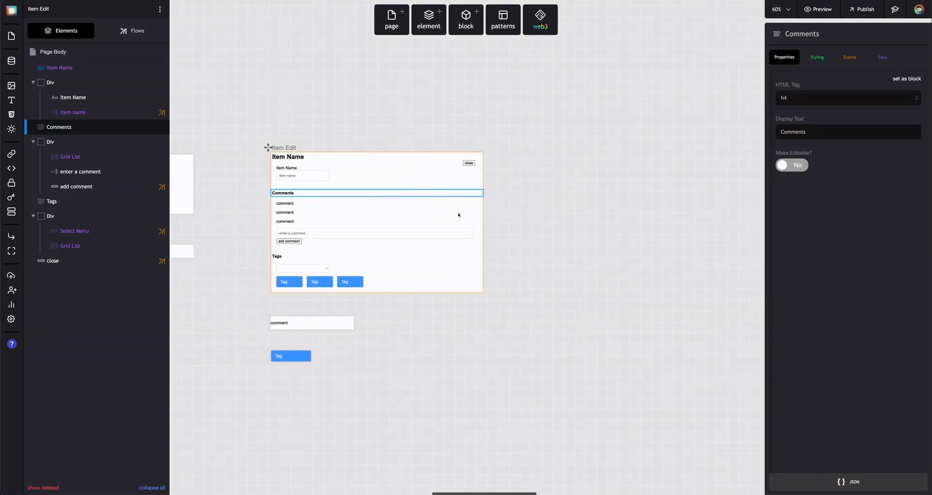
{"action": "scroll", "coordinate": [340, 193], "scroll_direction": "right", "scroll_amount": 2}
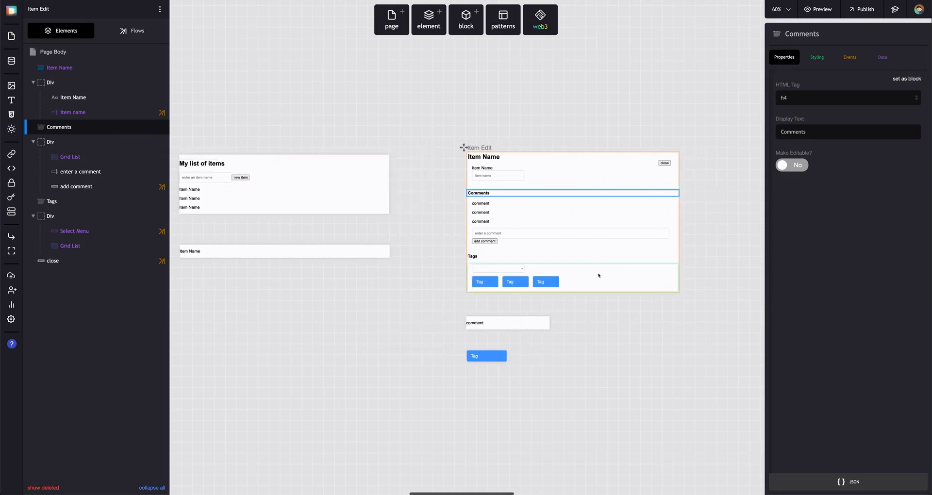
{"action": "left_click", "coordinate": [380, 256]}
{"action": "scroll", "coordinate": [380, 255], "scroll_direction": "left", "scroll_amount": 4}
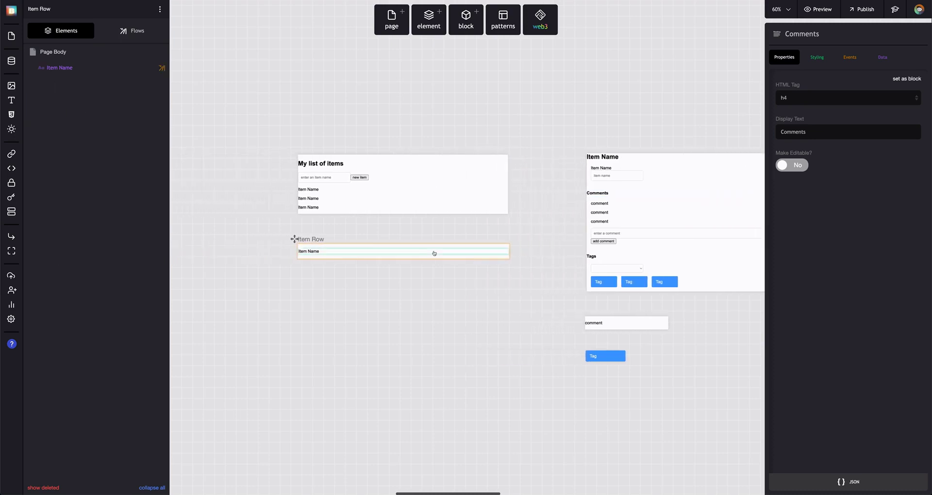
{"action": "left_click", "coordinate": [425, 26]}
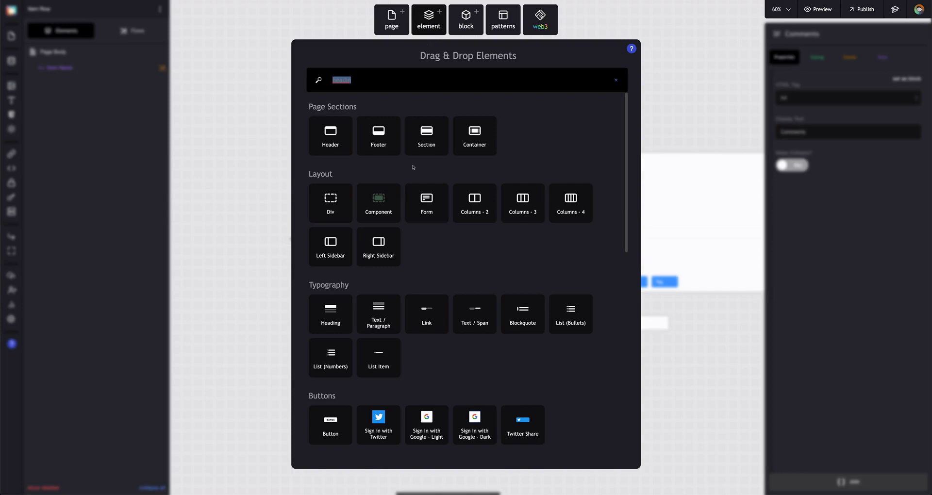
{"action": "type", "text": "div"}
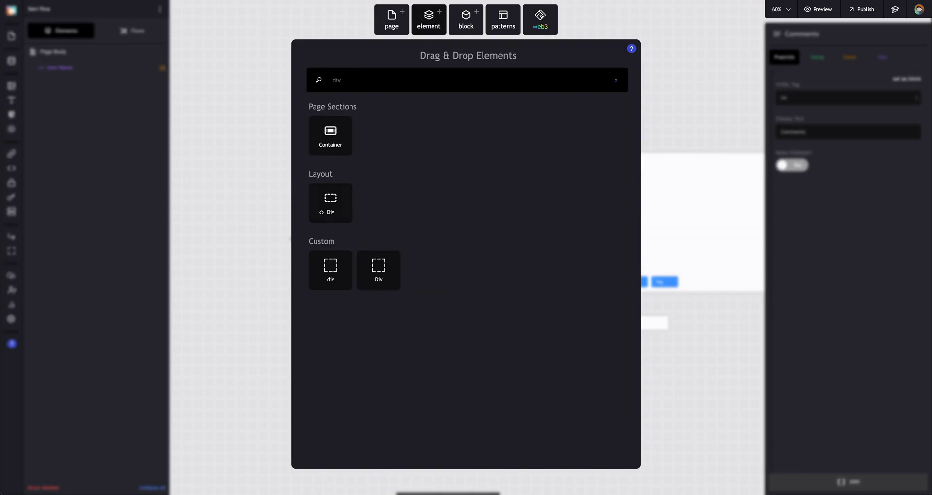
{"action": "left_click_drag", "start_coordinate": [321, 212], "coordinate": [85, 71]}
Add a Button element inside the Item Row Div, below the Item Name text.
{"action": "left_click", "coordinate": [428, 21]}
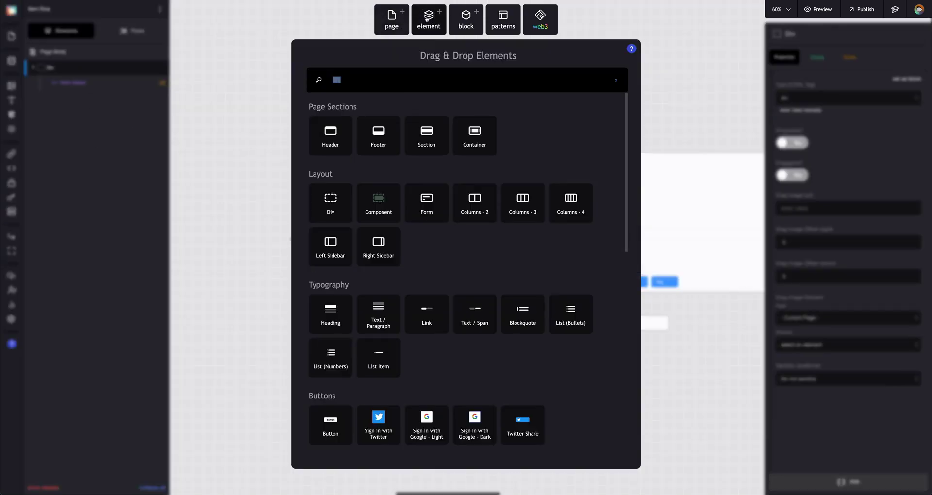
{"action": "type", "text": "butt"}
{"action": "left_click_drag", "start_coordinate": [346, 138], "coordinate": [123, 70]}
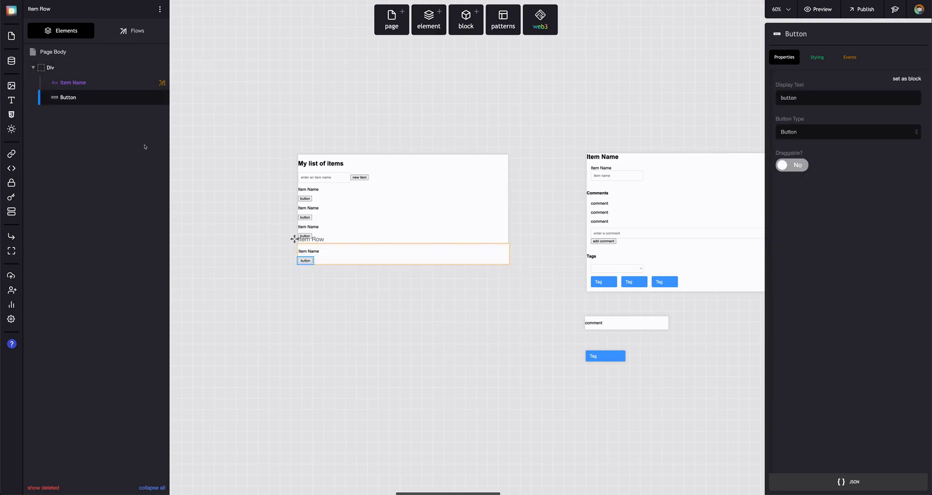
Create a primary style class named "Item Row Outer" for the Div that wraps the item name and button.
{"action": "left_click", "coordinate": [68, 68]}
{"action": "left_click", "coordinate": [817, 58]}
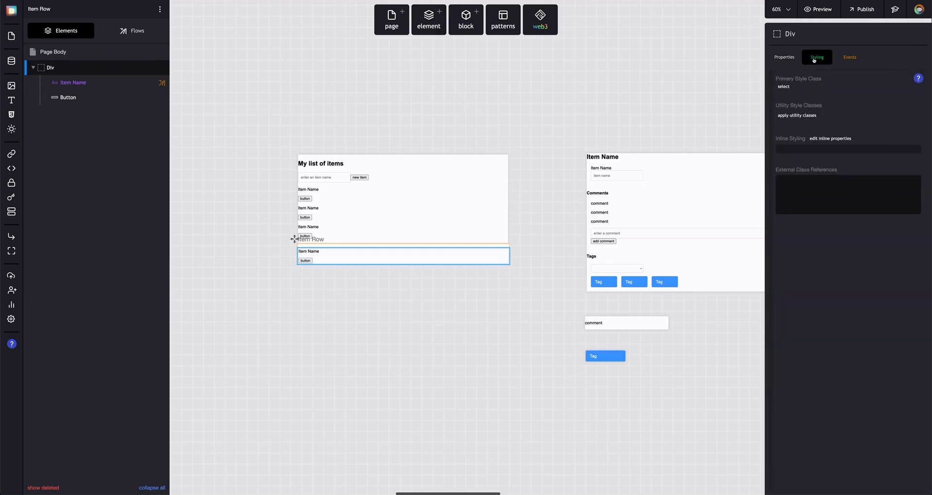
{"action": "left_click", "coordinate": [783, 87]}
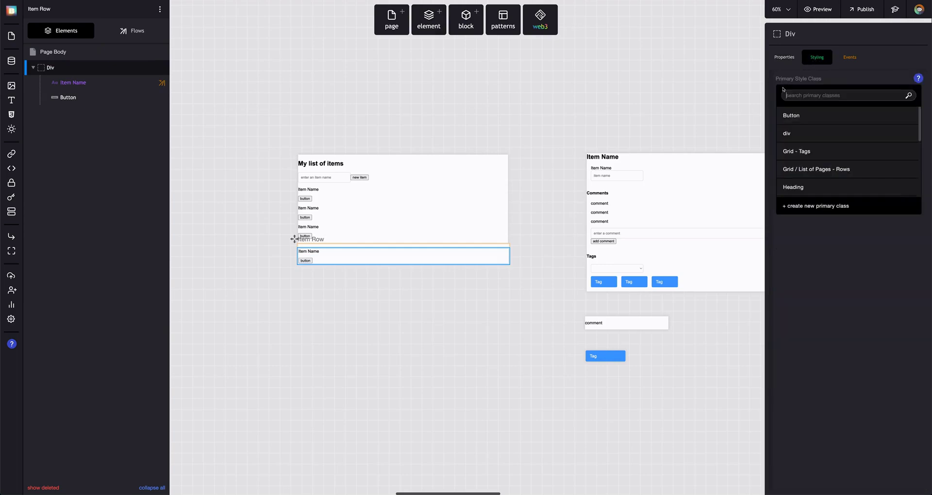
{"action": "left_click", "coordinate": [838, 208]}
{"action": "type", "text": "Item R"}
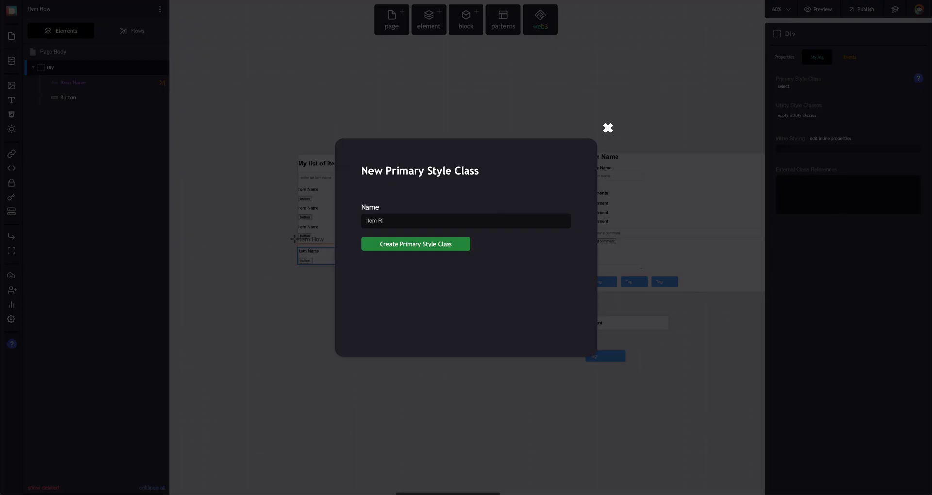
{"action": "type", "text": "ow Outer"}
{"action": "key", "text": "Return"}
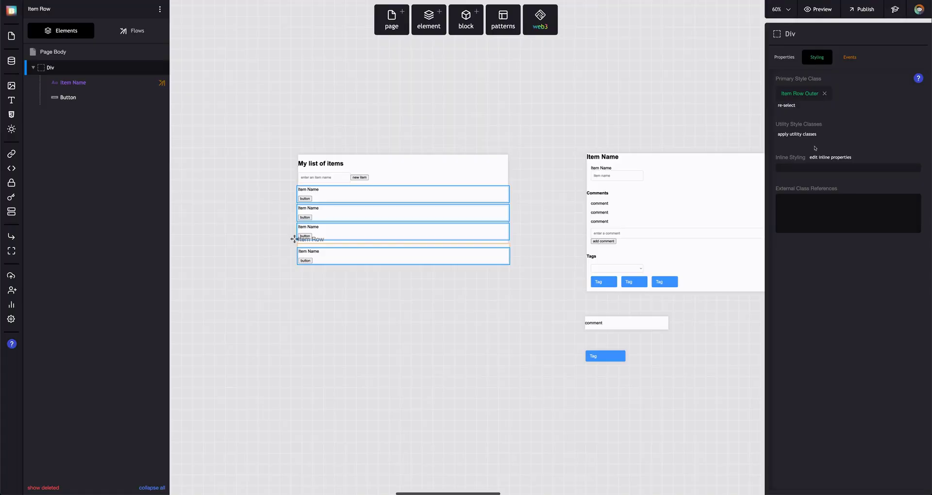
Add a display property to the Item Row Outer class and set it to flex.
{"action": "left_click", "coordinate": [803, 96]}
{"action": "left_click", "coordinate": [860, 142]}
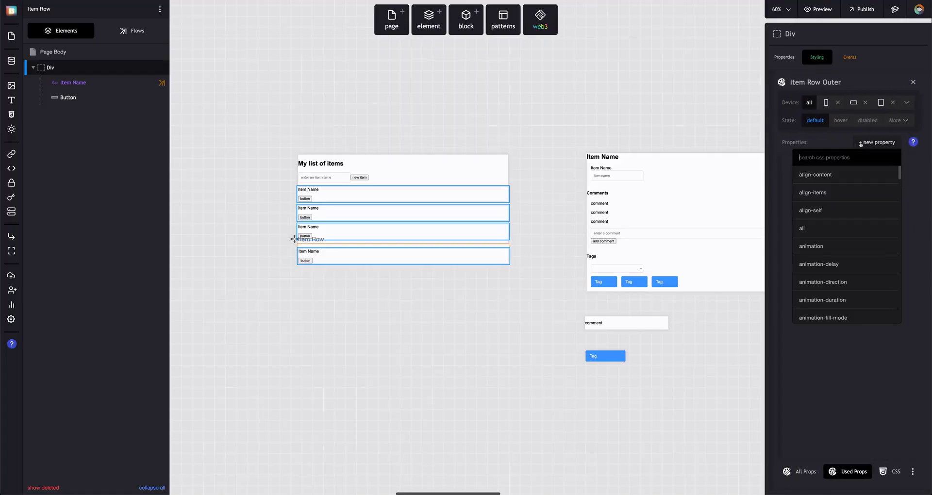
{"action": "type", "text": "display"}
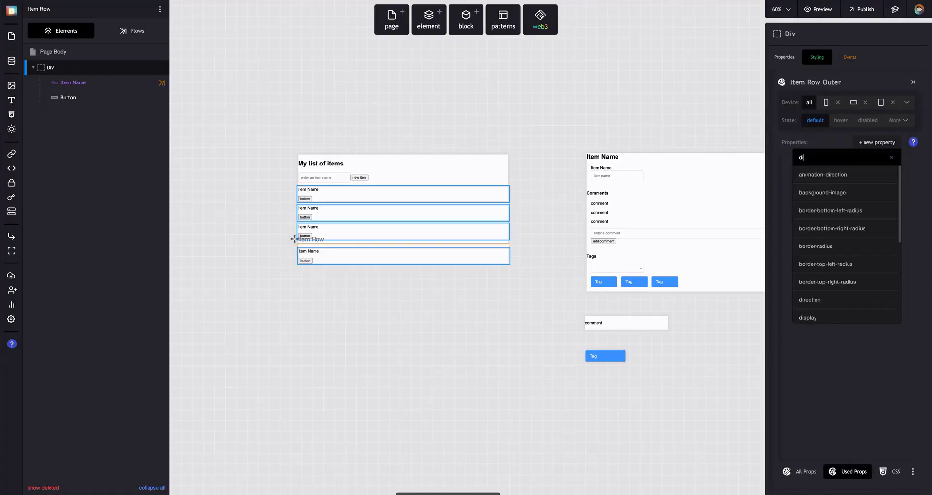
{"action": "left_click", "coordinate": [835, 176]}
{"action": "left_click", "coordinate": [835, 177]}
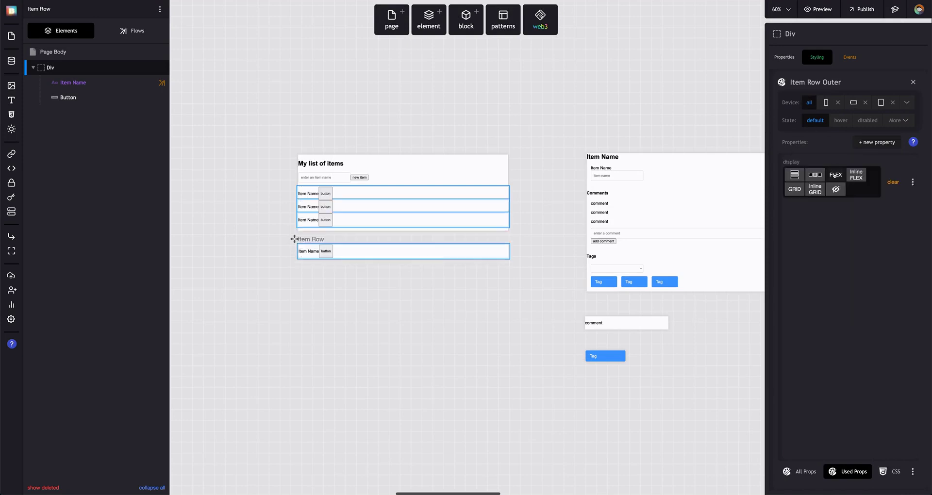
Add justify-content and align-items to the Item Row Outer class, set to space-between and center.
{"action": "left_click", "coordinate": [872, 143]}
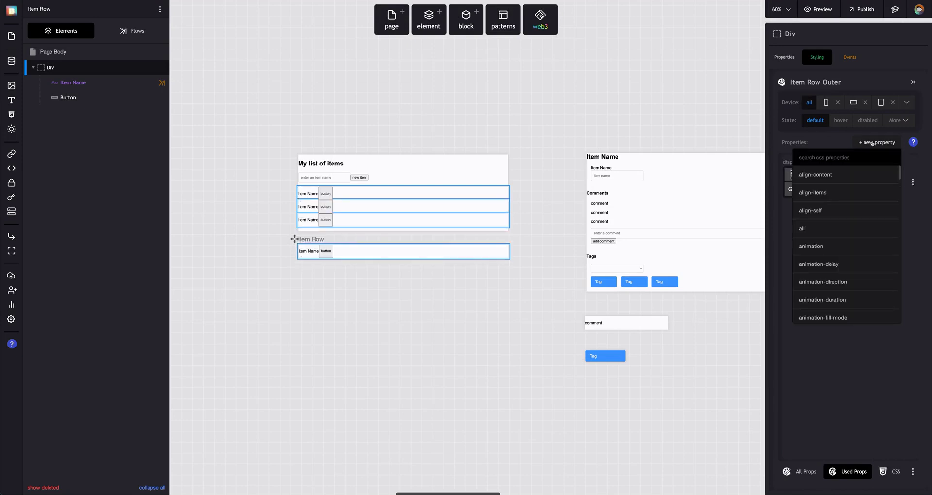
{"action": "type", "text": "jus"}
{"action": "left_click", "coordinate": [834, 193]}
{"action": "left_click", "coordinate": [887, 141]}
{"action": "type", "text": "ali"}
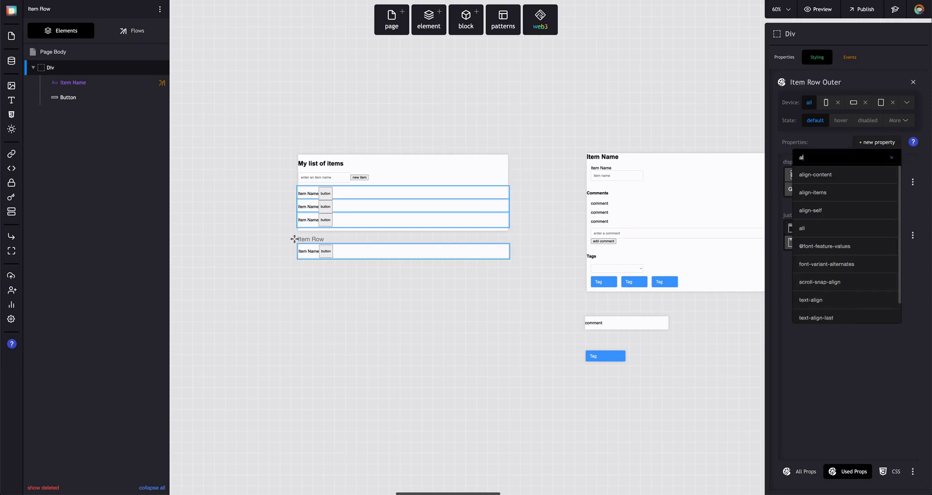
{"action": "left_click", "coordinate": [820, 194]}
{"action": "left_click", "coordinate": [835, 282]}
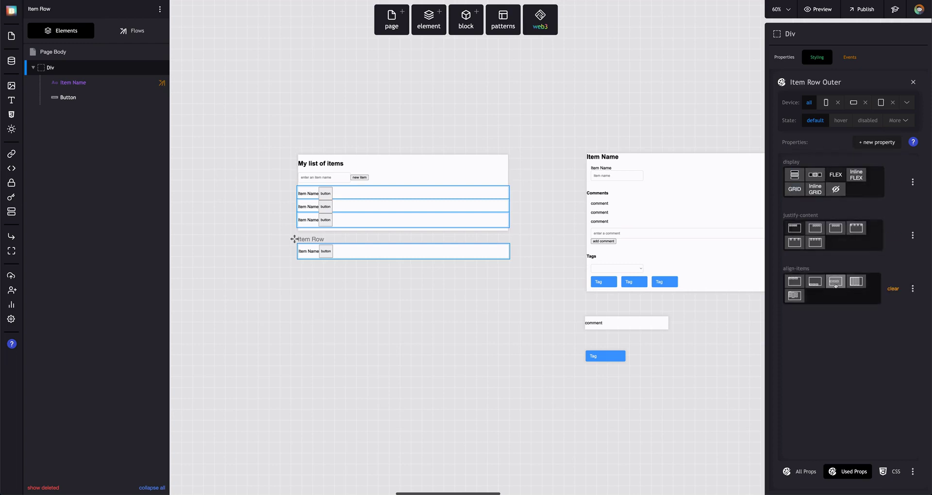
{"action": "left_click", "coordinate": [836, 282]}
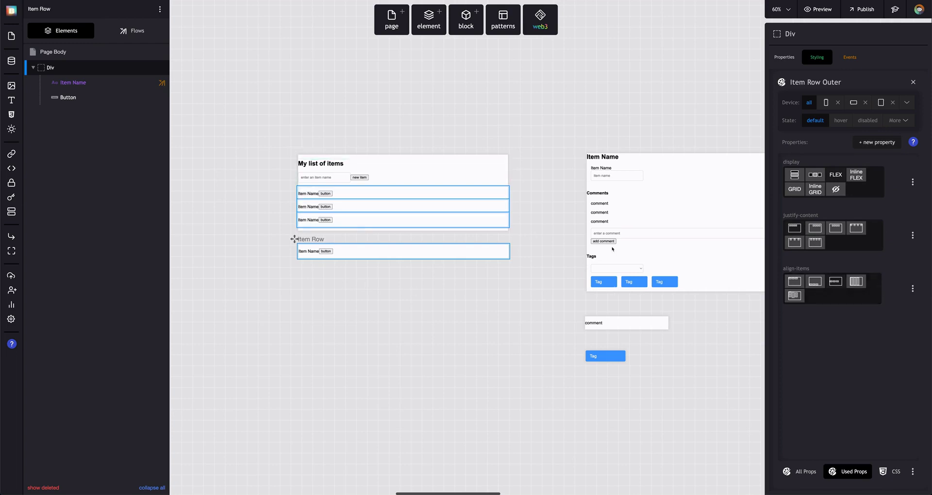
{"action": "left_click", "coordinate": [795, 227]}
{"action": "left_click", "coordinate": [855, 232]}
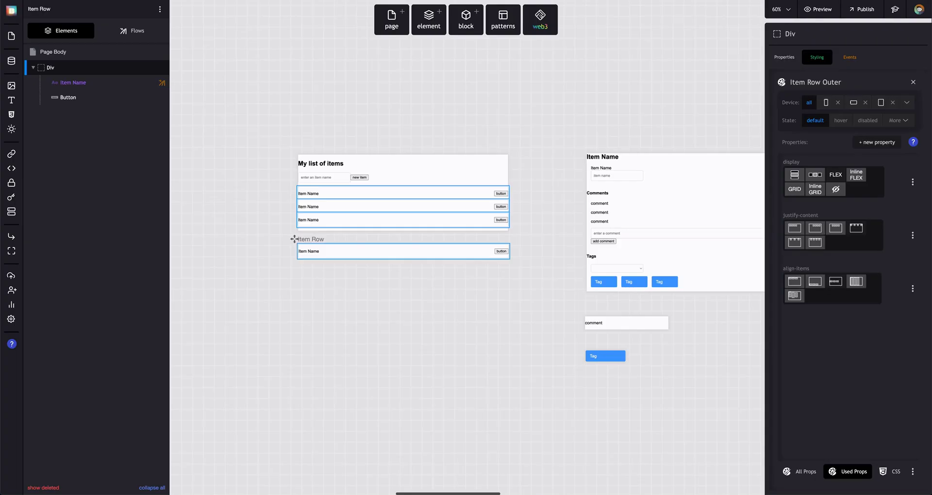
Add an inline display property to the Item Row button and set it to hidden (none).
{"action": "left_click", "coordinate": [501, 251]}
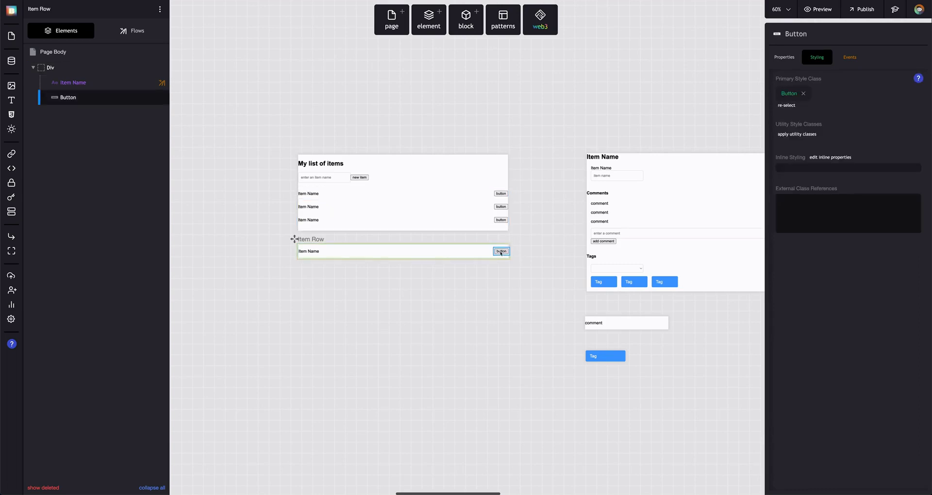
{"action": "left_click", "coordinate": [823, 175]}
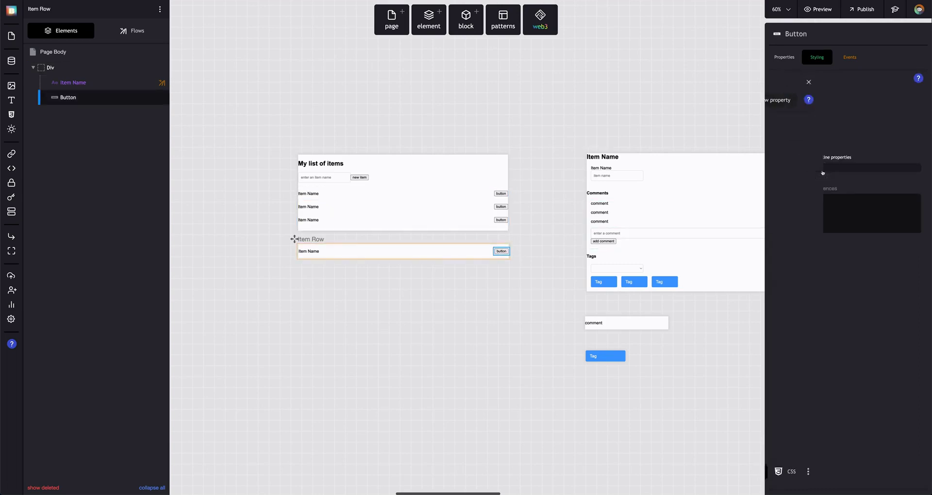
{"action": "left_click", "coordinate": [877, 100]}
{"action": "type", "text": "disp"}
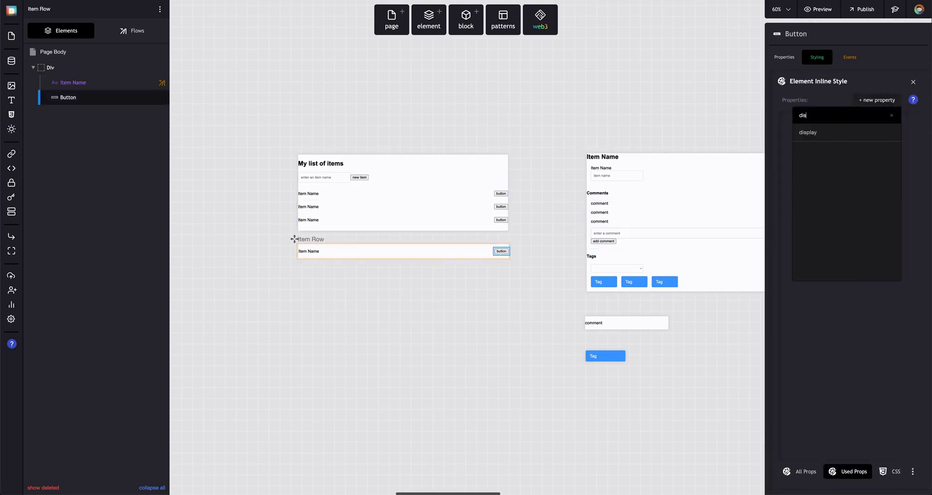
{"action": "left_click", "coordinate": [825, 132]}
{"action": "left_click", "coordinate": [835, 148]}
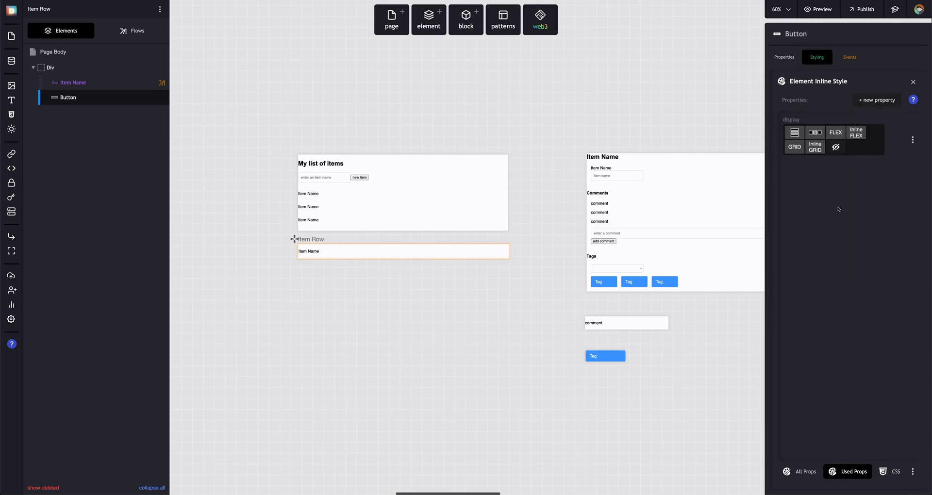
Set the hidden Item Row button's display text to "delete".
{"action": "left_click", "coordinate": [784, 57]}
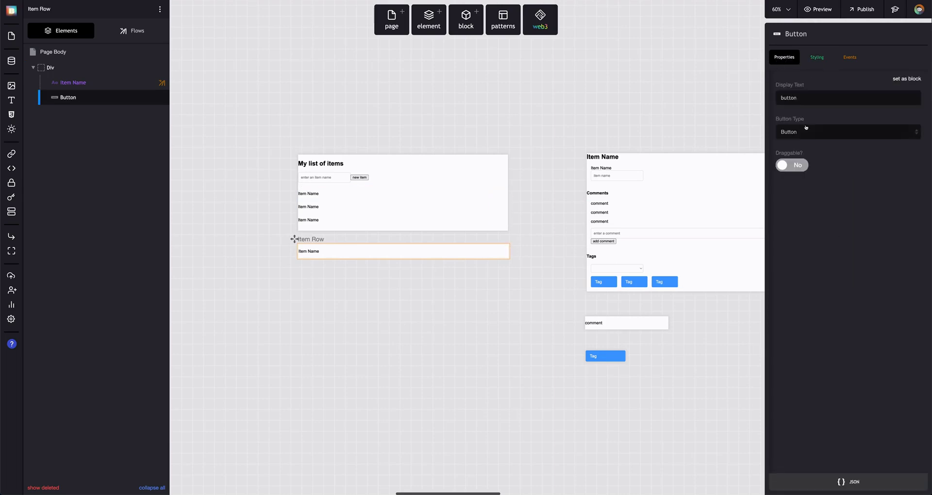
{"action": "double_click", "coordinate": [796, 103]}
{"action": "type", "text": "delete"}
Create a new flow named "Button - Show" on the mouseenter event of the Item Row's outer Div.
{"action": "left_click", "coordinate": [93, 66]}
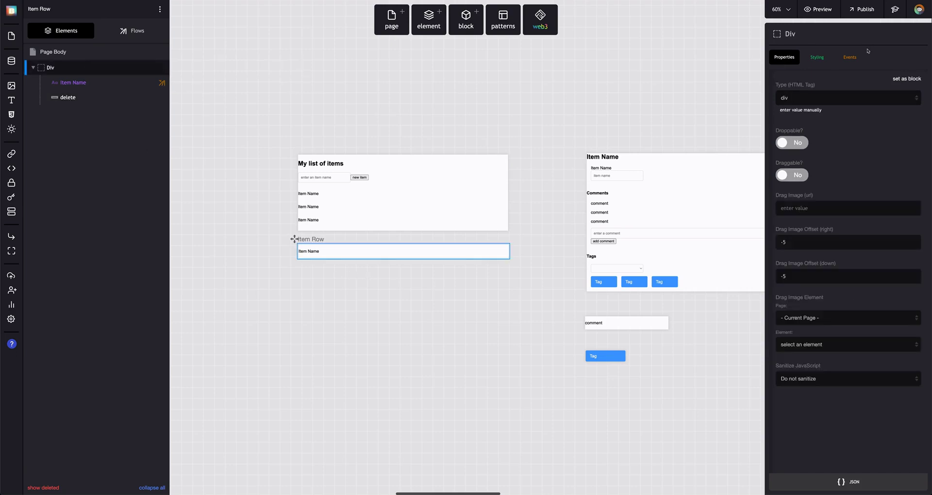
{"action": "left_click", "coordinate": [850, 57]}
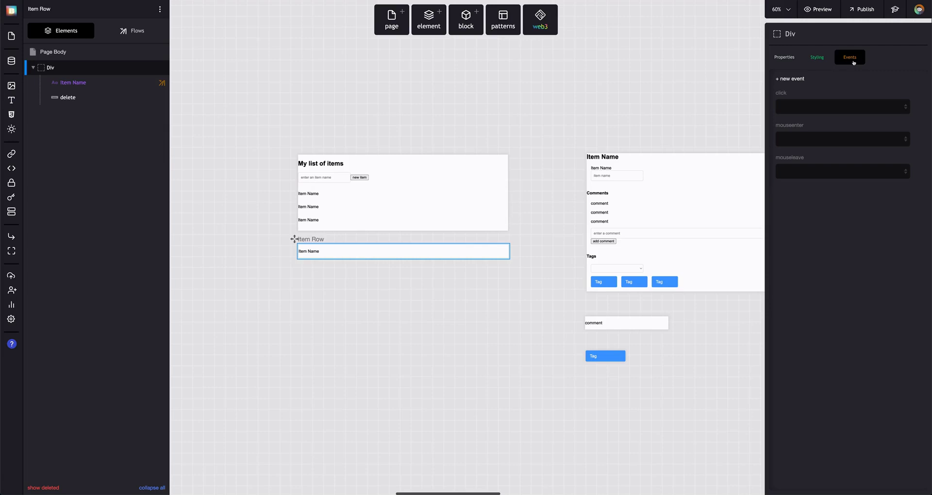
{"action": "left_click", "coordinate": [794, 141]}
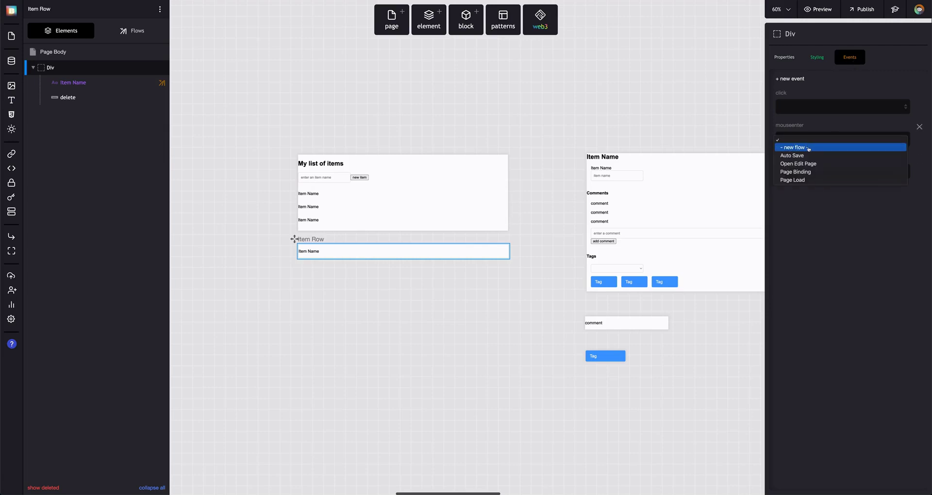
{"action": "left_click", "coordinate": [808, 147]}
{"action": "type", "text": "But"}
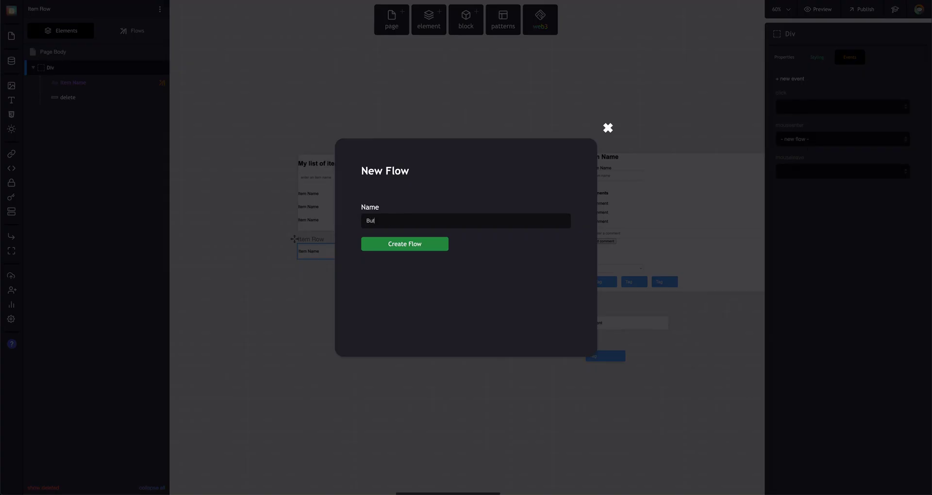
{"action": "type", "text": "ton -hover"}
{"action": "key", "text": "Return"}
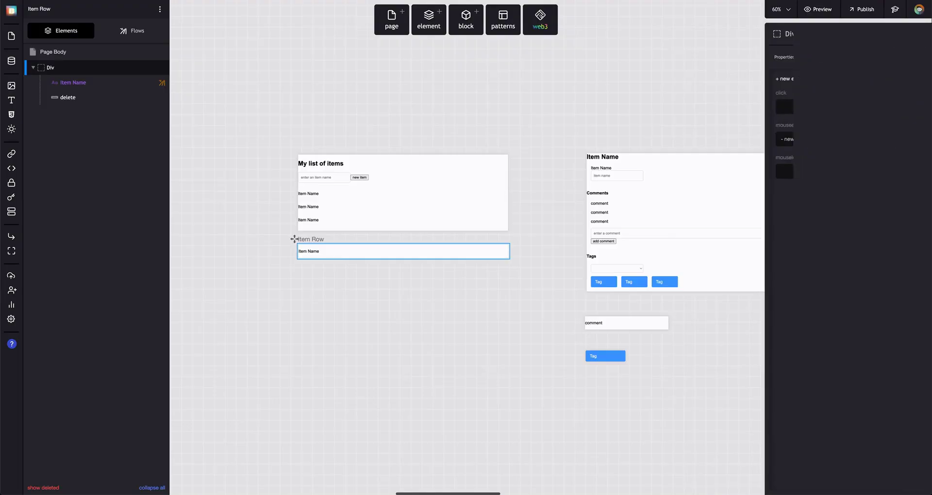
Add an "Element - show" action to the Button - Show flow, targeting the delete button.
{"action": "type", "text": "show"}
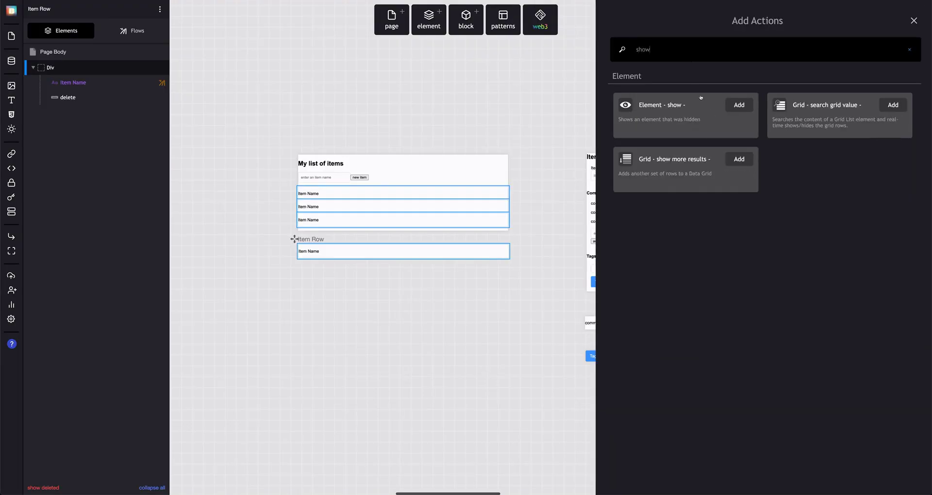
{"action": "left_click", "coordinate": [732, 102]}
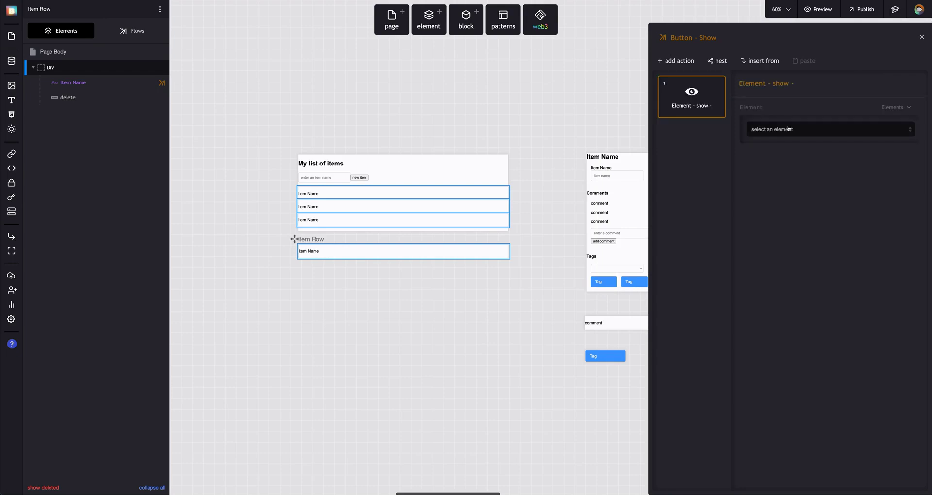
{"action": "left_click", "coordinate": [788, 129]}
{"action": "left_click", "coordinate": [783, 184]}
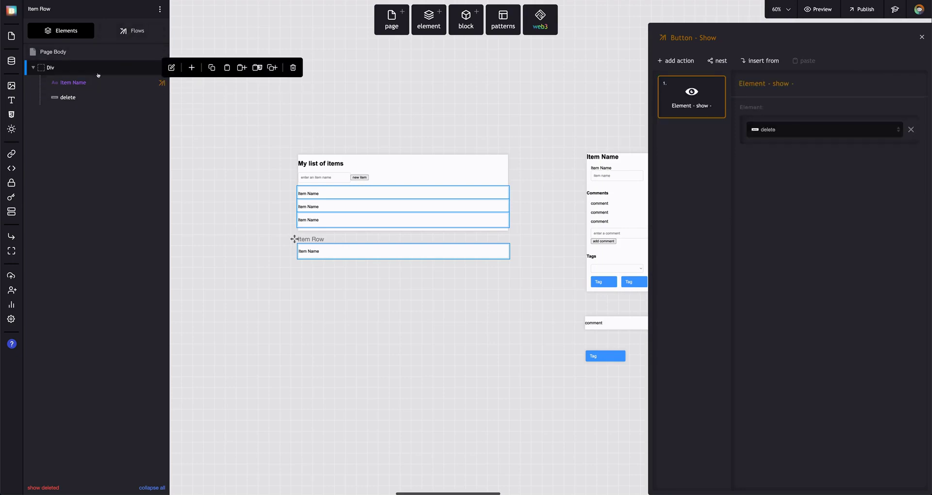
Create a new flow named "Button - Hide" on the mouseleave event of the Item Row's outer Div.
{"action": "left_click", "coordinate": [177, 69]}
{"action": "left_click", "coordinate": [828, 172]}
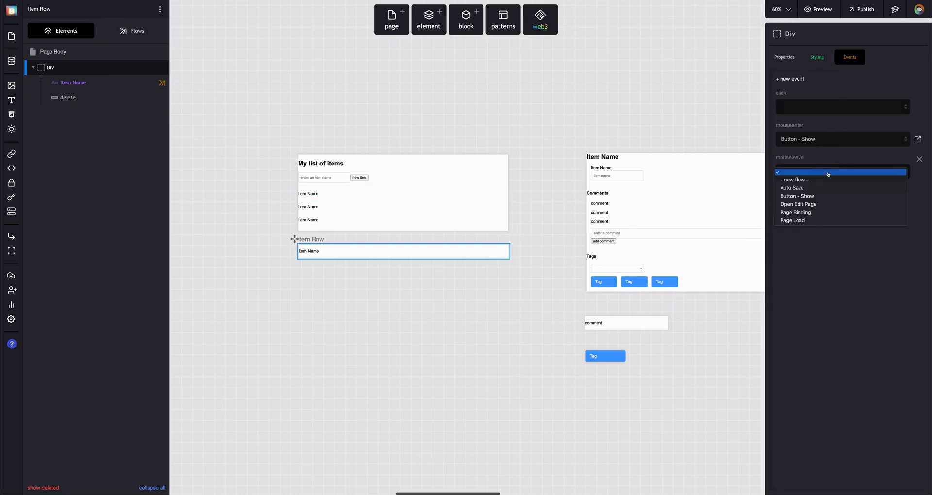
{"action": "left_click", "coordinate": [826, 181]}
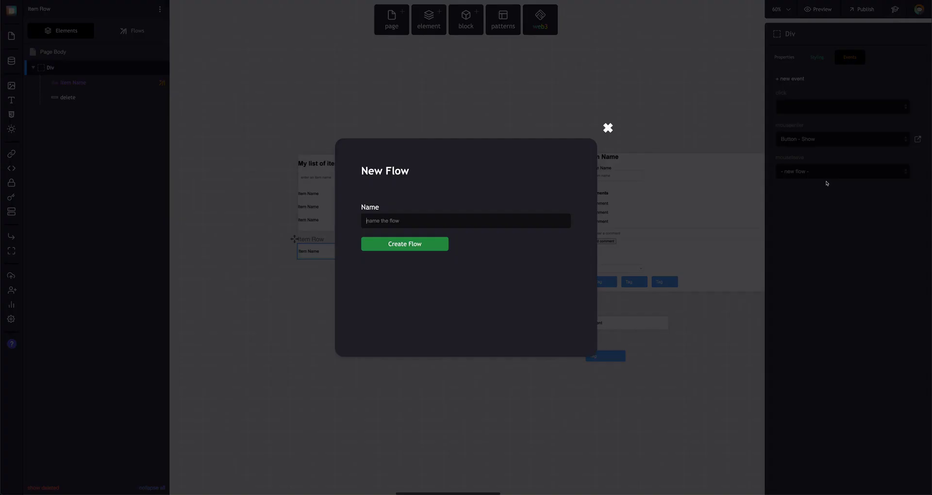
{"action": "type", "text": "Button - Hide"}
{"action": "key", "text": "Return"}
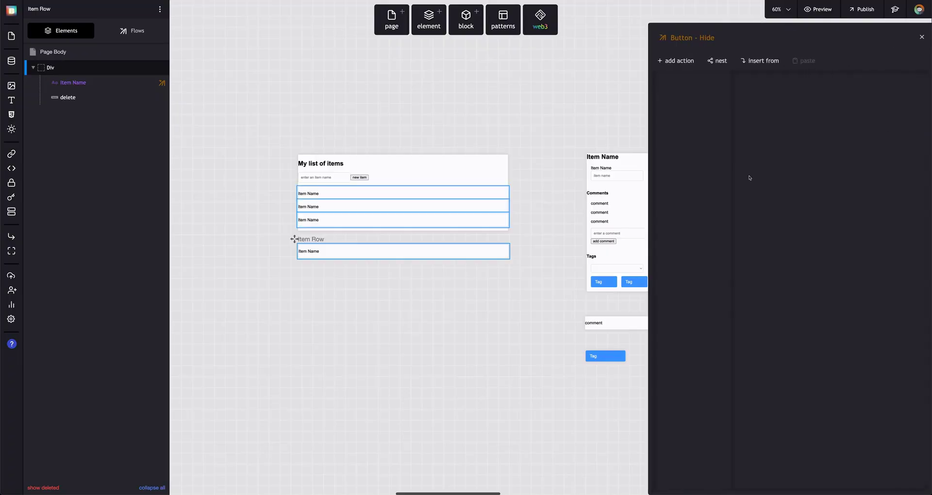
Add an "Element - hide - completely" action to the Button - Hide flow, targeting the delete button.
{"action": "left_click", "coordinate": [678, 61]}
{"action": "type", "text": "hide"}
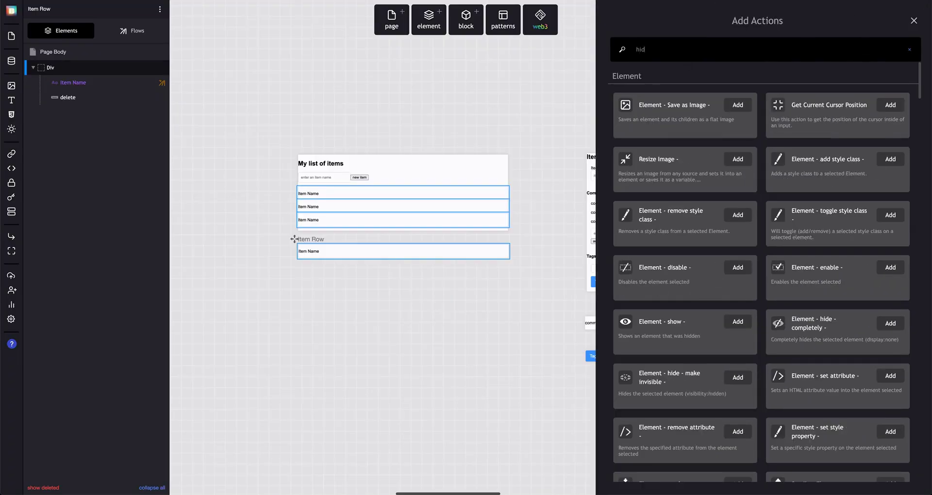
{"action": "left_click", "coordinate": [739, 106]}
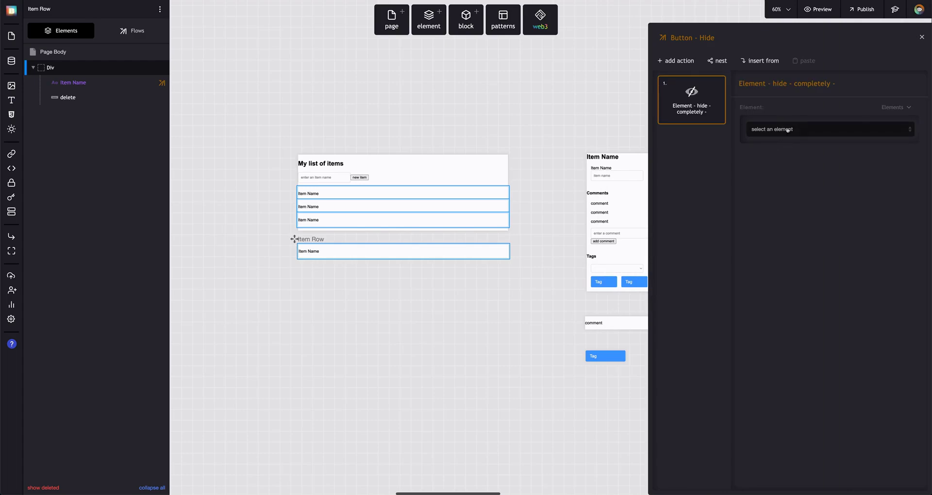
{"action": "left_click", "coordinate": [796, 129]}
{"action": "left_click", "coordinate": [798, 184]}
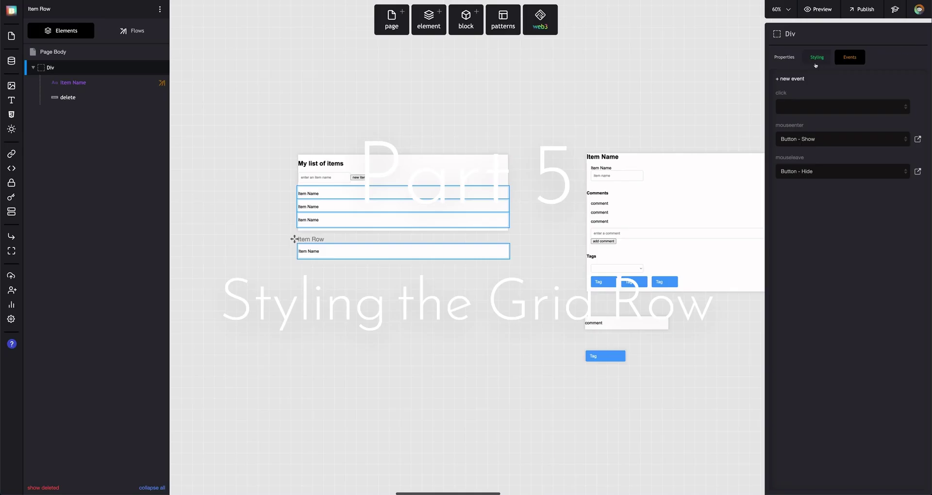
Add a margin property to the Item Row Outer class and set margin-bottom to .5 em.
{"action": "left_click", "coordinate": [816, 62]}
{"action": "left_click", "coordinate": [796, 93]}
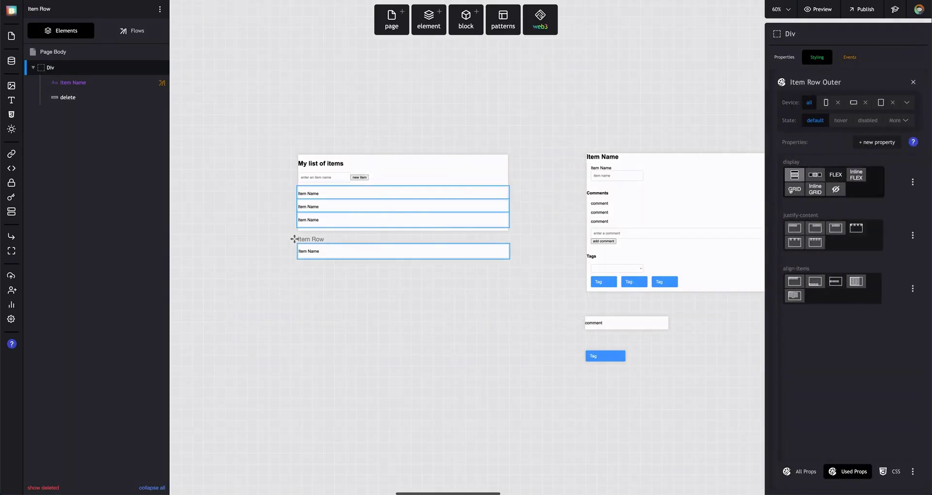
{"action": "left_click", "coordinate": [870, 141]}
{"action": "type", "text": "margin"}
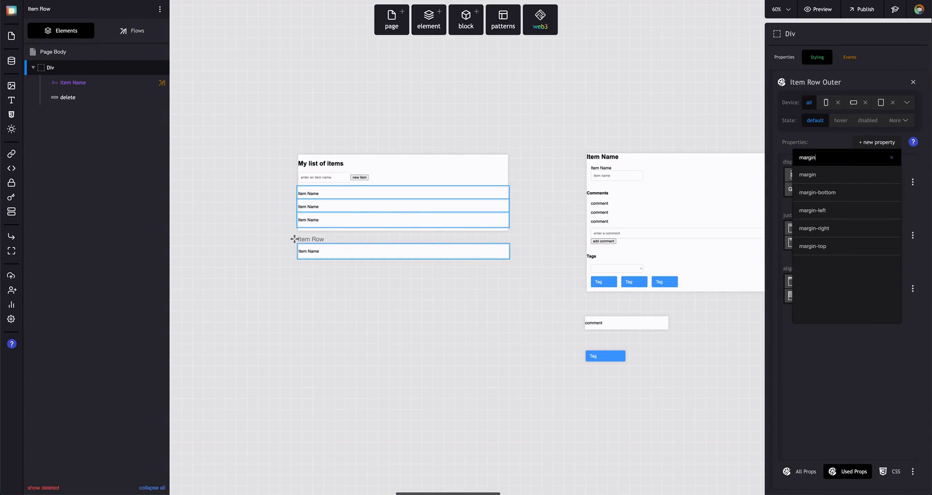
{"action": "key", "text": "Return"}
{"action": "left_click", "coordinate": [809, 372]}
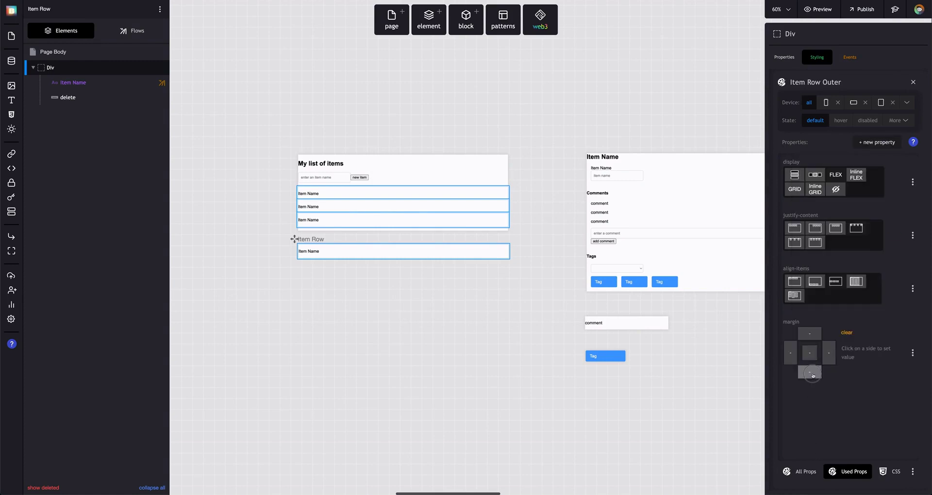
{"action": "left_click", "coordinate": [887, 359]}
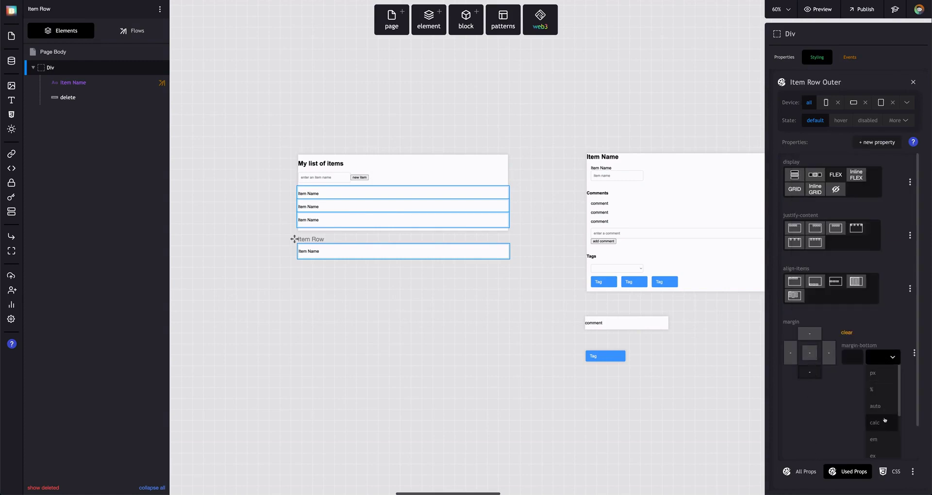
{"action": "left_click", "coordinate": [879, 439]}
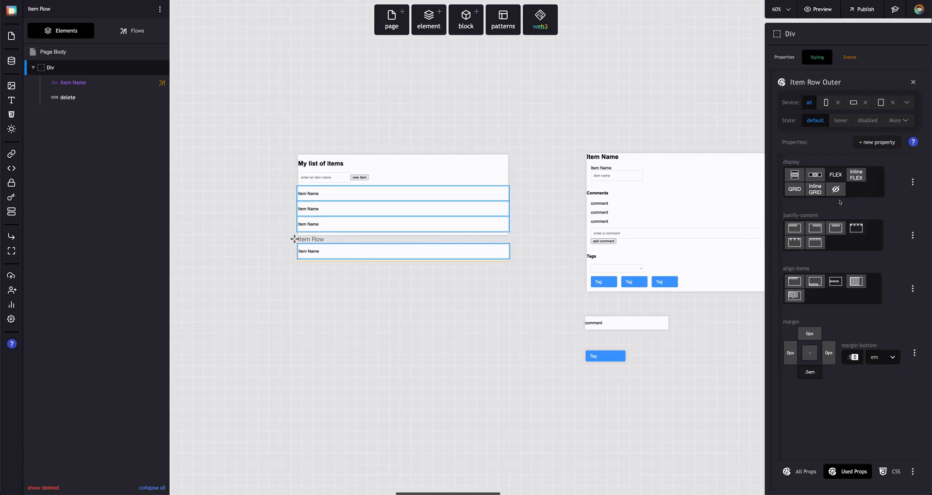
Add a background-color property to the Item Row Outer class and set it to light grey #e8e8e8.
{"action": "left_click", "coordinate": [870, 144]}
{"action": "type", "text": "background"}
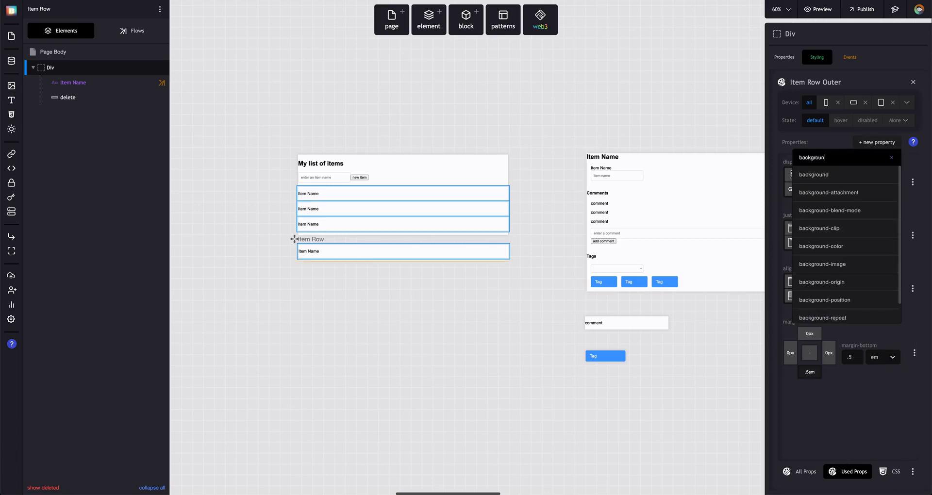
{"action": "left_click", "coordinate": [825, 246]}
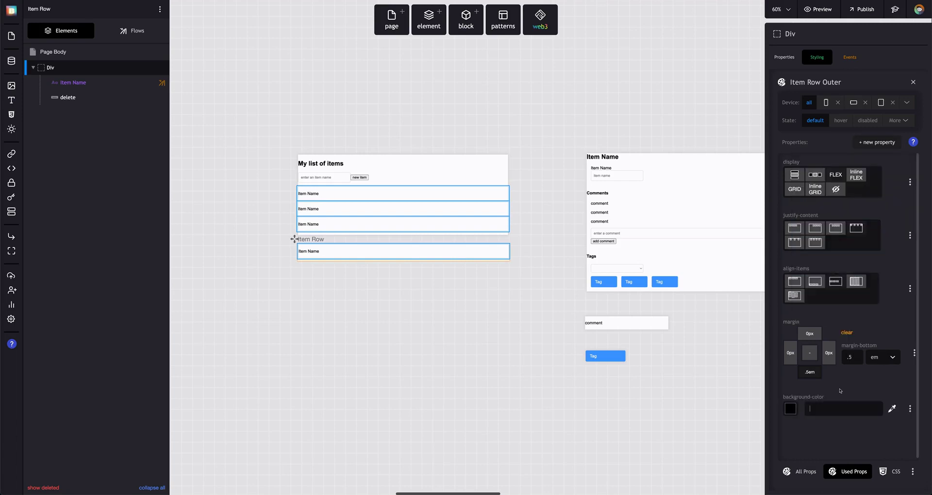
{"action": "left_click", "coordinate": [796, 405]}
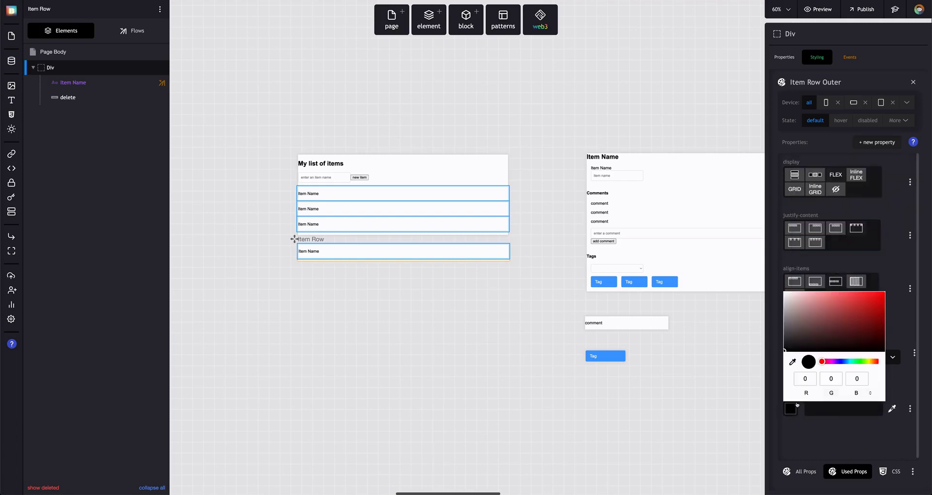
{"action": "left_click", "coordinate": [785, 300]}
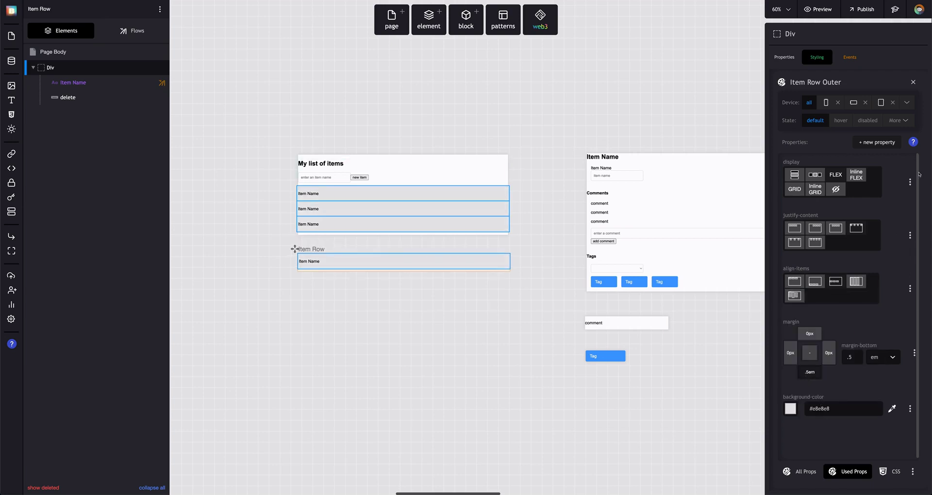
Add a background-color property to the Item Row Outer class's hover state and set it to #d6d6d6.
{"action": "left_click", "coordinate": [840, 120]}
{"action": "left_click", "coordinate": [877, 141]}
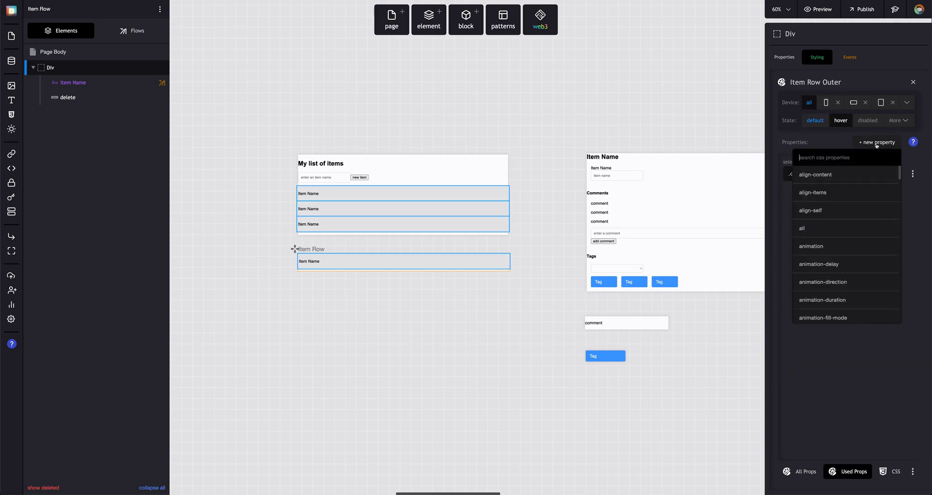
{"action": "type", "text": "backgrou"}
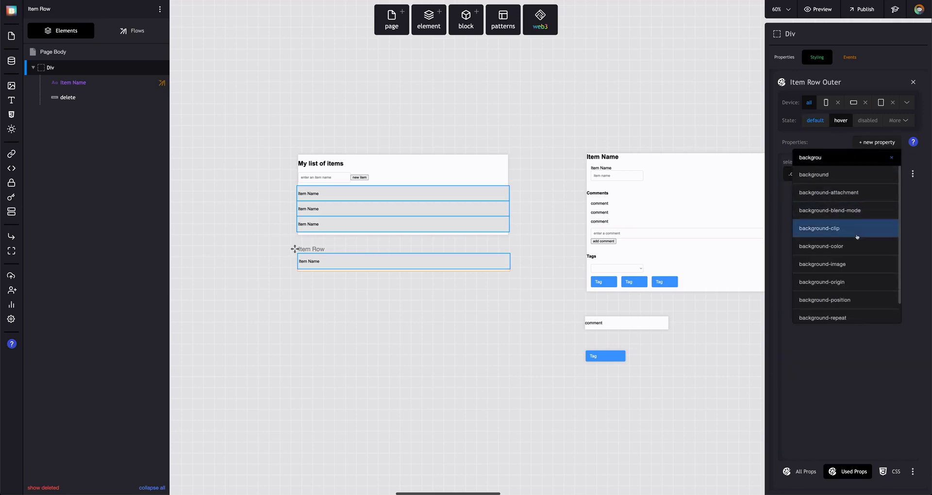
{"action": "left_click", "coordinate": [853, 246]}
{"action": "left_click", "coordinate": [790, 211]}
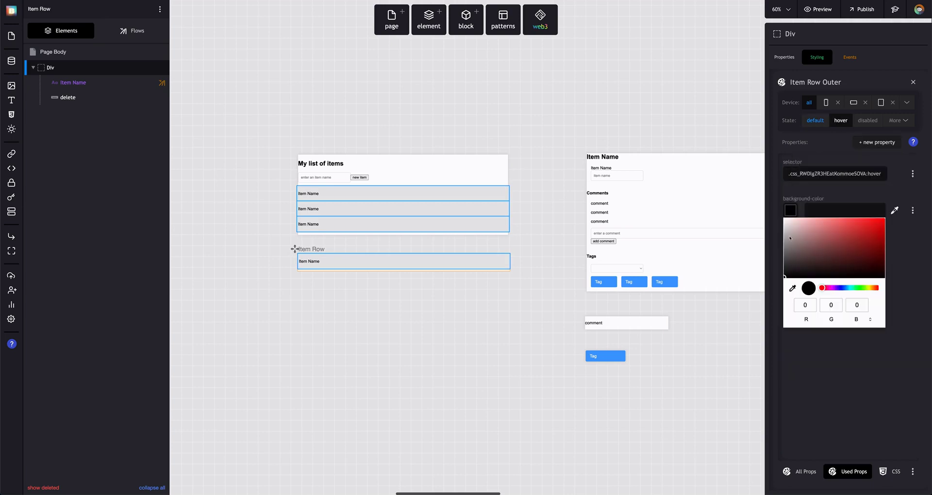
{"action": "left_click", "coordinate": [784, 228]}
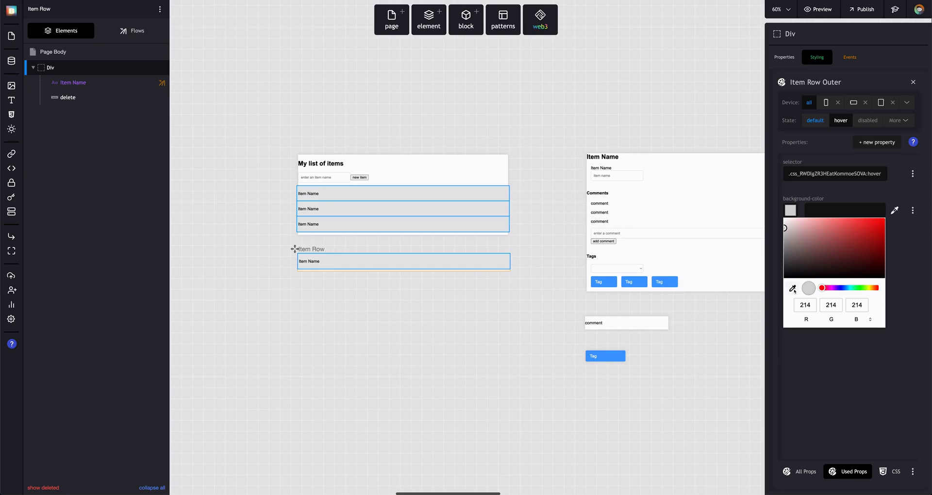
{"action": "double_click", "coordinate": [801, 305]}
{"action": "key", "text": "Escape"}
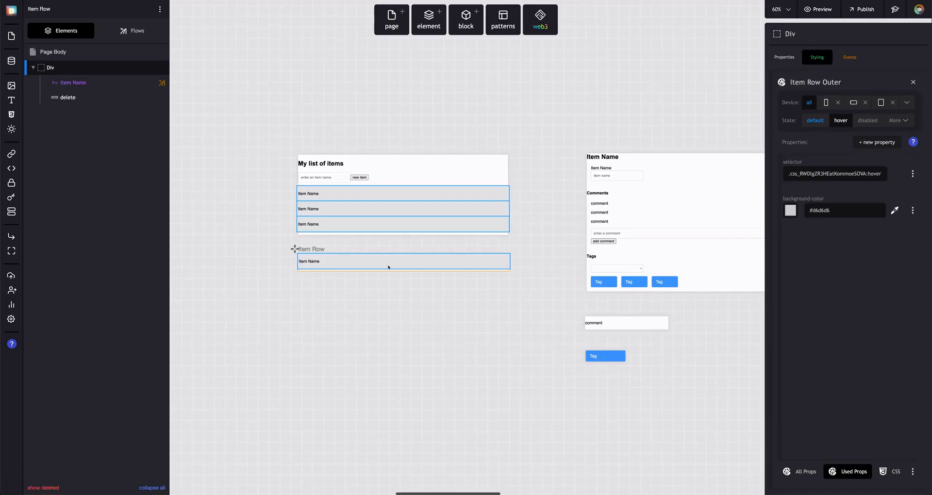
Add a padding property to the Item Row Outer class's default state and set padding-left to 1 em.
{"action": "left_click", "coordinate": [877, 142]}
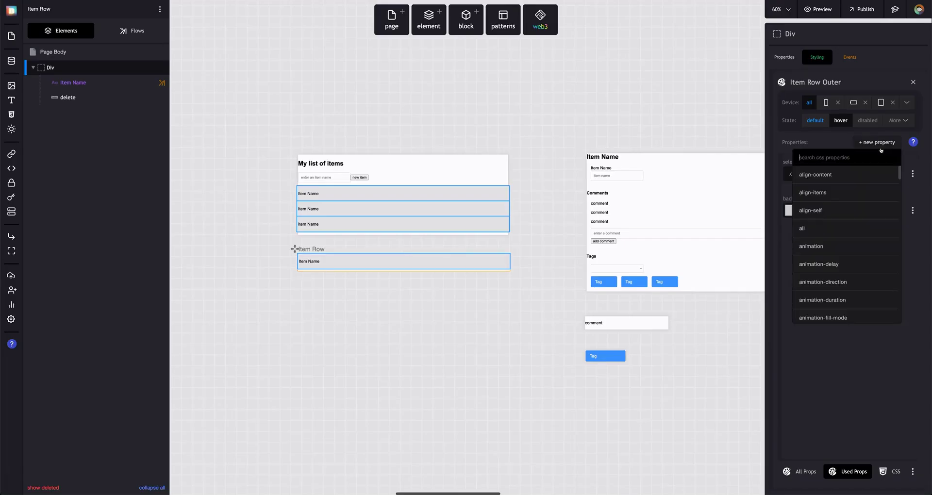
{"action": "left_click", "coordinate": [815, 120]}
{"action": "left_click", "coordinate": [887, 146]}
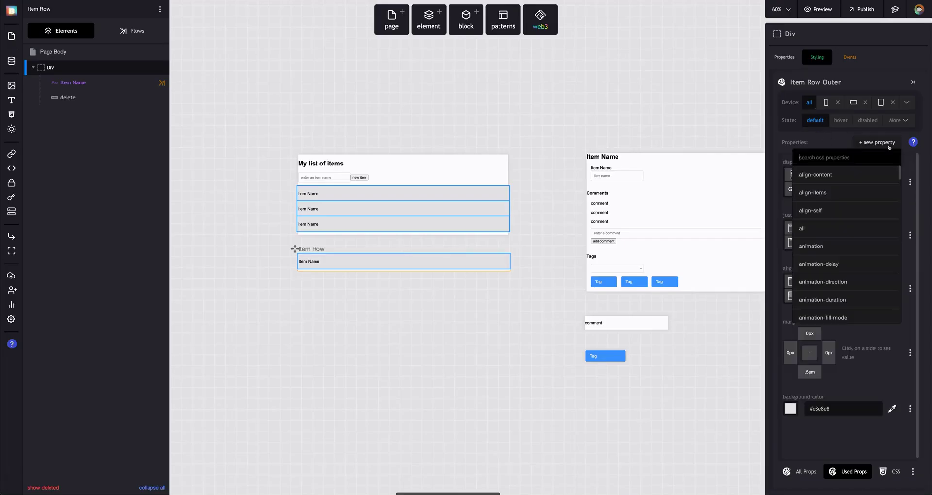
{"action": "type", "text": "padding"}
{"action": "key", "text": "Return"}
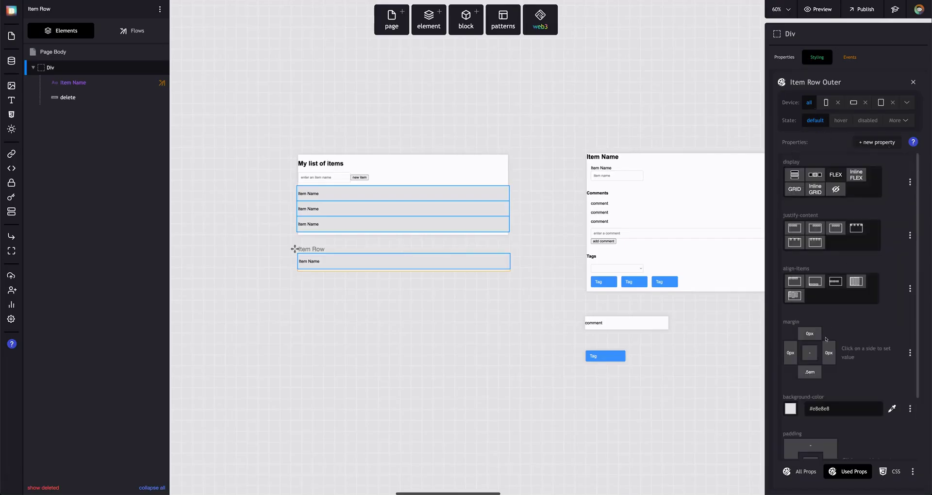
{"action": "scroll", "coordinate": [825, 338], "scroll_direction": "down", "scroll_amount": 3}
{"action": "left_click", "coordinate": [810, 392]}
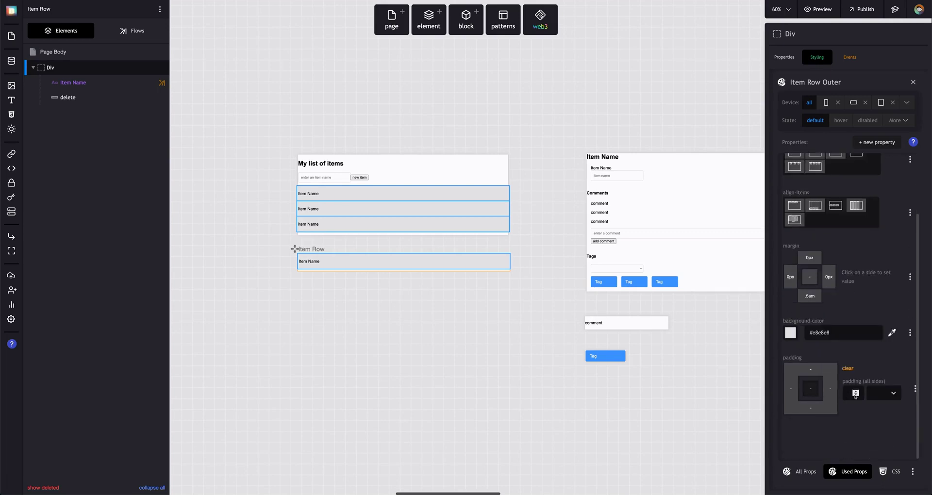
{"action": "left_click", "coordinate": [791, 389]}
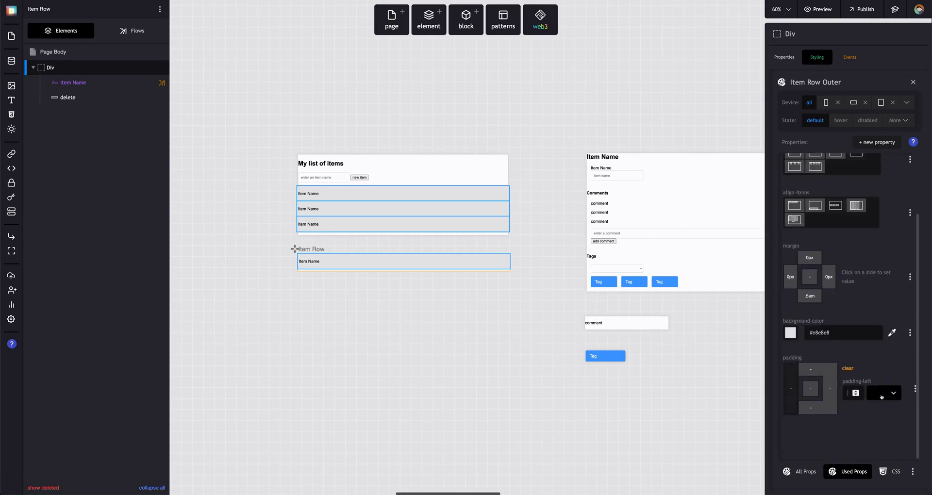
{"action": "left_click", "coordinate": [881, 396]}
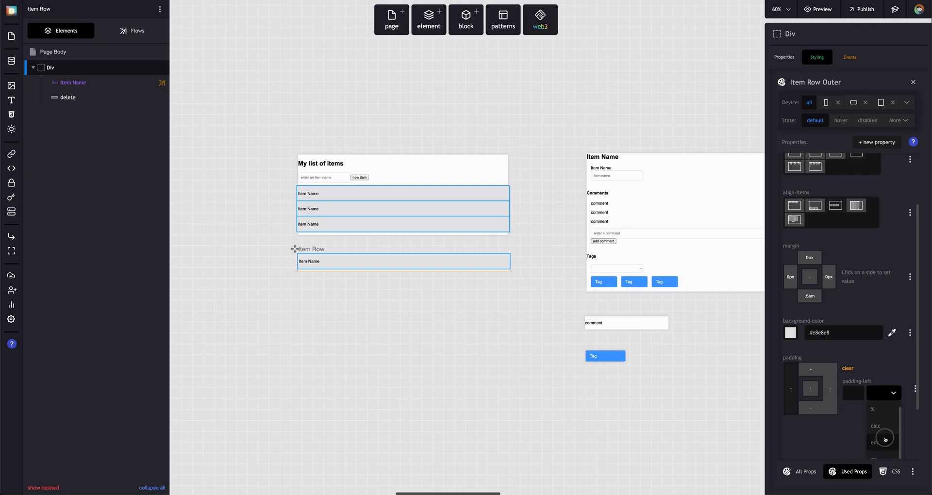
{"action": "left_click", "coordinate": [883, 441]}
{"action": "type", "text": "1"}
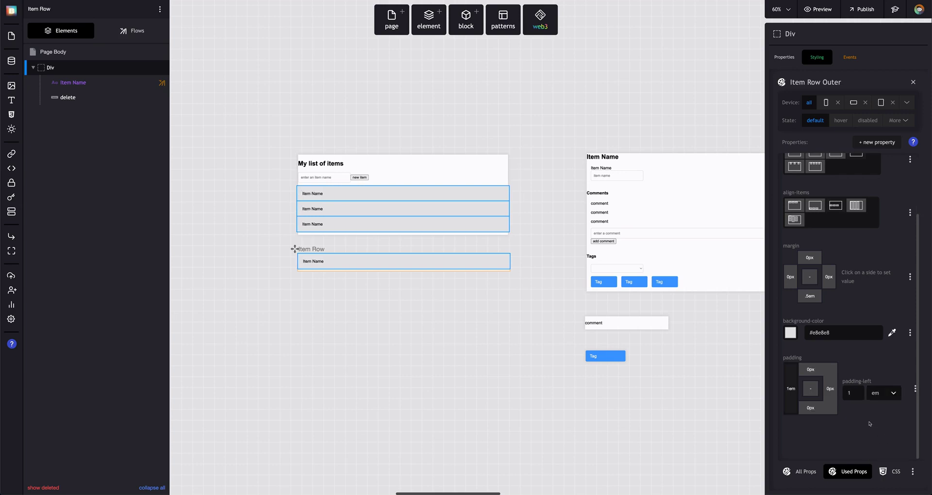
Set padding-right to 1 em in the Item Row Outer class's default state.
{"action": "left_click", "coordinate": [829, 388]}
{"action": "left_click", "coordinate": [887, 397]}
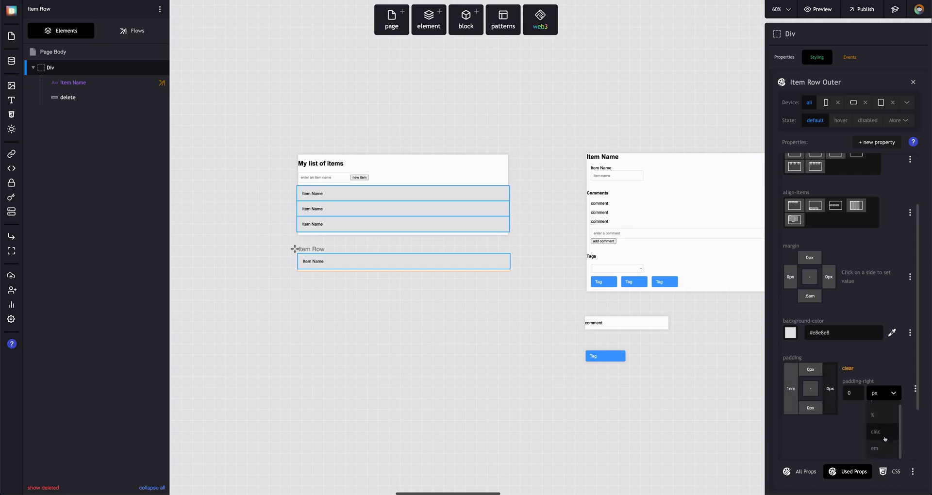
{"action": "left_click", "coordinate": [883, 441]}
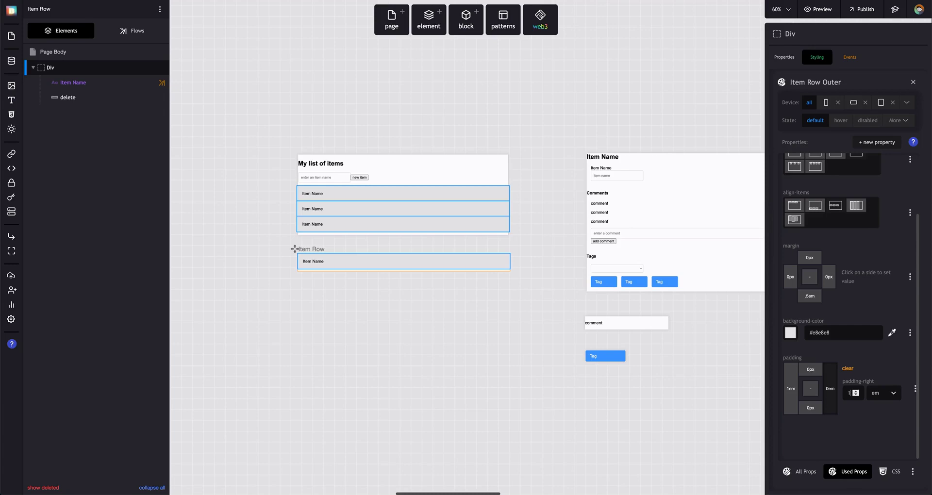
{"action": "type", "text": "1"}
{"action": "key", "text": "Return"}
Preview the item list and check the row spacing, hover colour and delete button on hovered rows.
{"action": "left_click", "coordinate": [818, 9]}
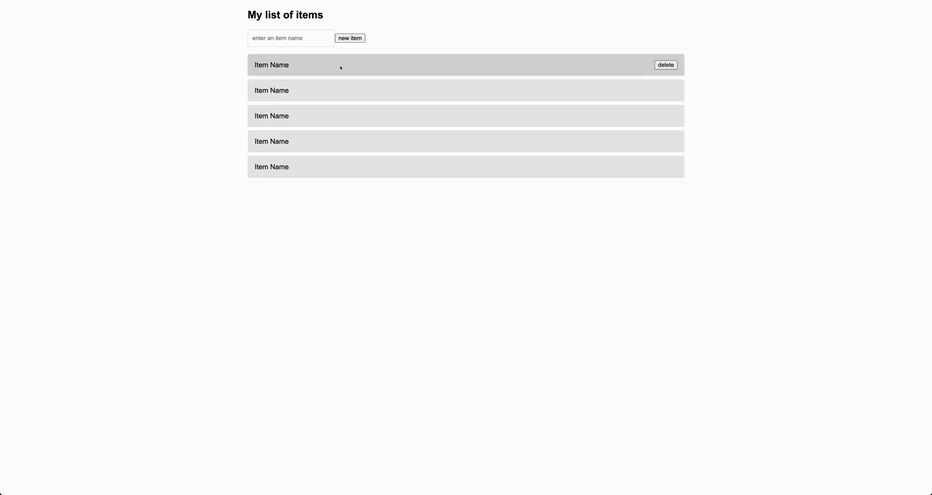
{"action": "mouse_move", "coordinate": [649, 83]}
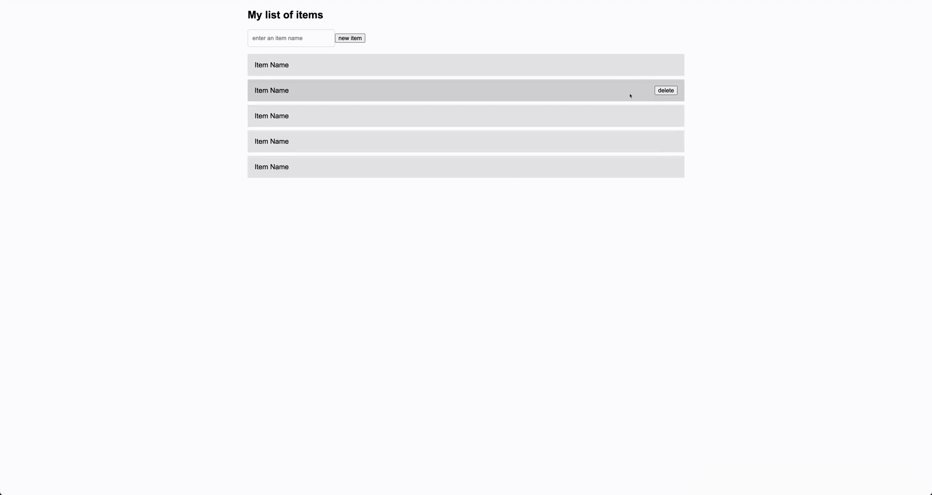
{"action": "key", "text": "Escape"}
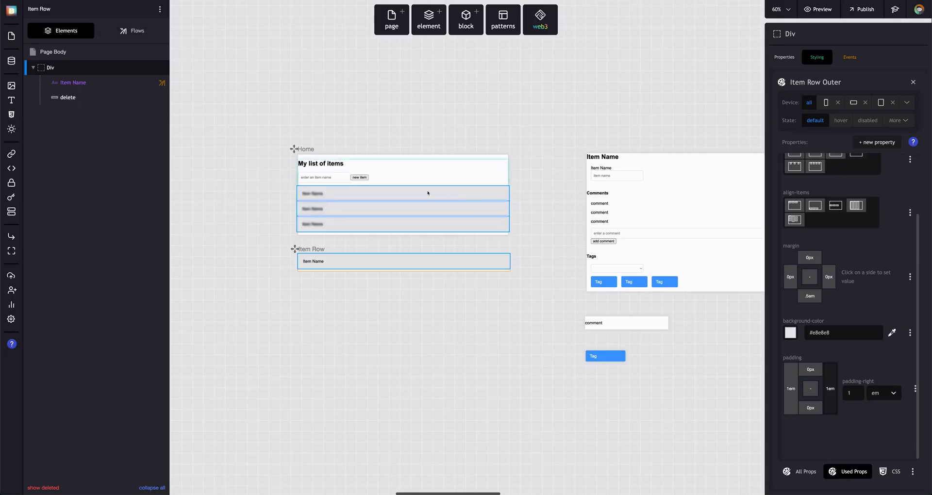
Add a cursor property to the delete button's Button class and set it to pointer.
{"action": "left_click", "coordinate": [68, 97]}
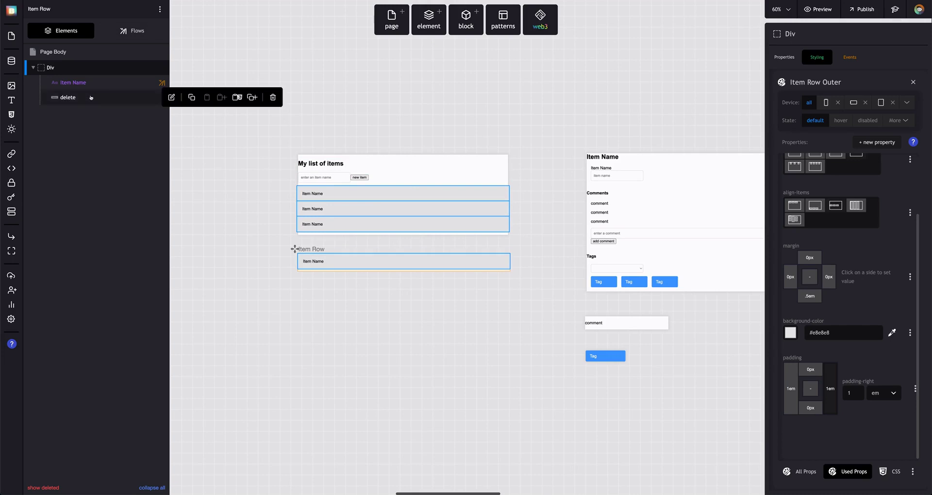
{"action": "left_click", "coordinate": [791, 95]}
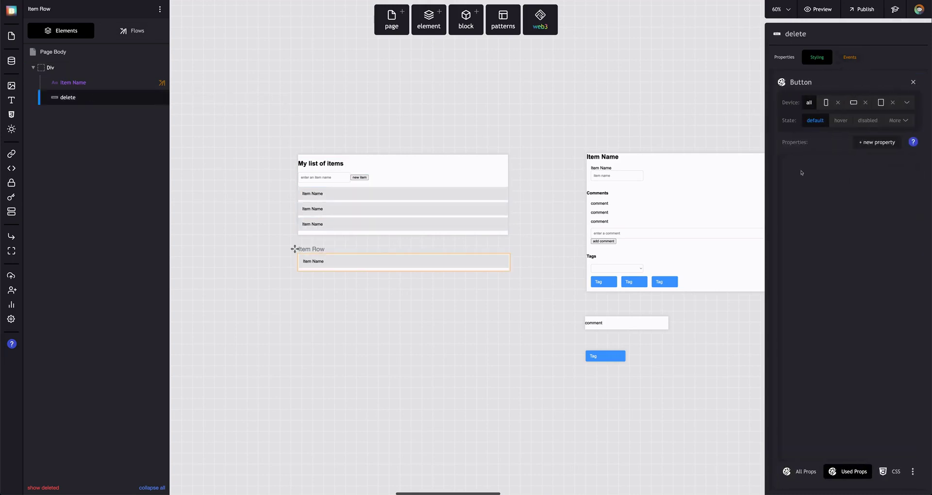
{"action": "left_click", "coordinate": [863, 143]}
{"action": "type", "text": "curso"}
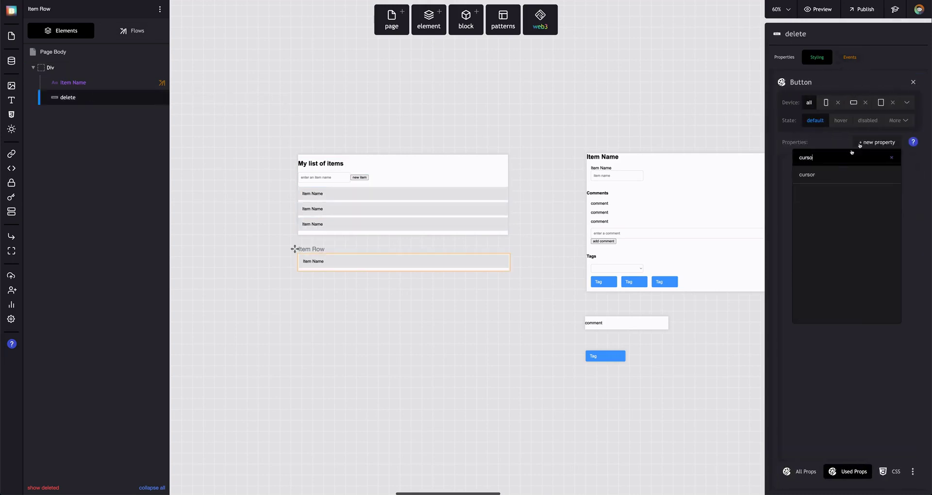
{"action": "left_click", "coordinate": [825, 174]}
{"action": "left_click", "coordinate": [832, 173]}
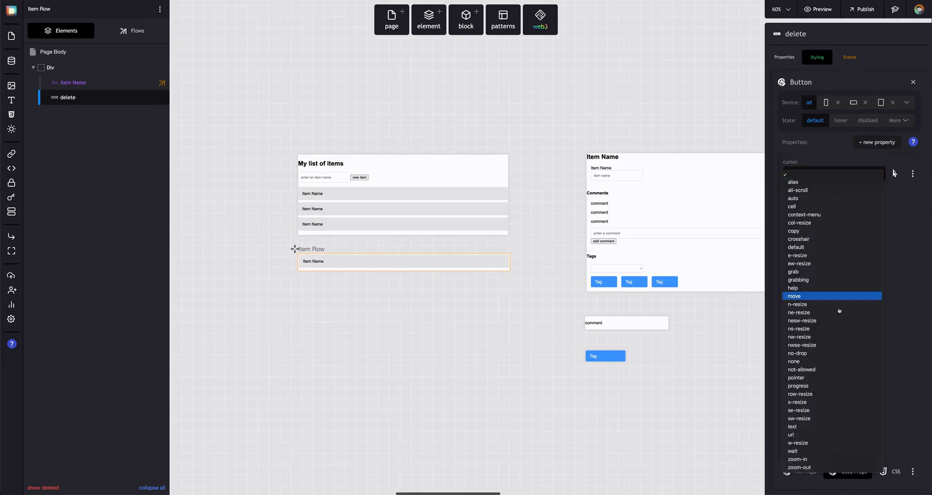
{"action": "left_click", "coordinate": [834, 378]}
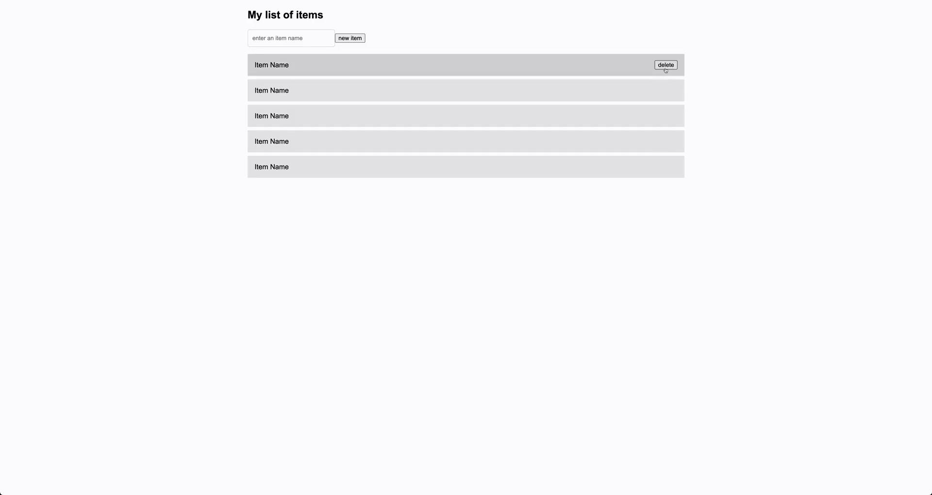
Test the first row's delete button in the preview and return to the editor.
{"action": "left_click", "coordinate": [666, 70]}
{"action": "left_click", "coordinate": [664, 70]}
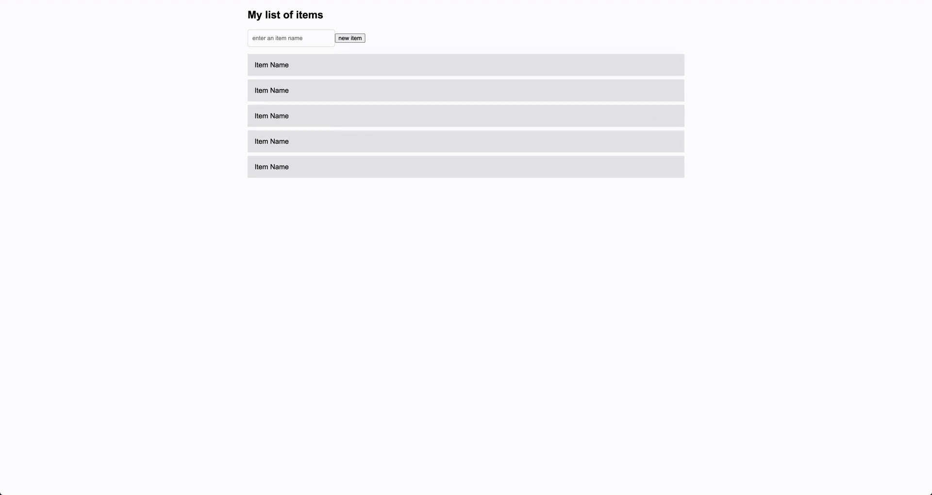
{"action": "key", "text": "super+w"}
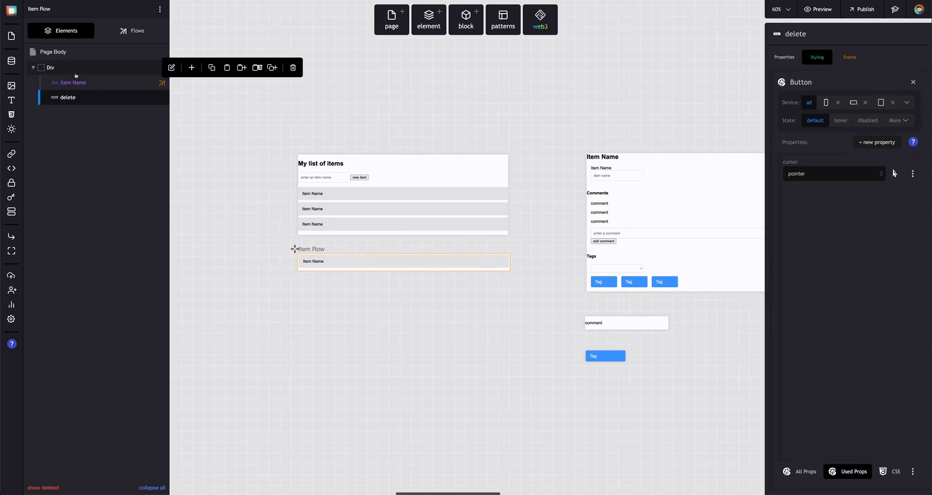
Create a new flow named Delete for the delete button's click event.
{"action": "left_click", "coordinate": [860, 57]}
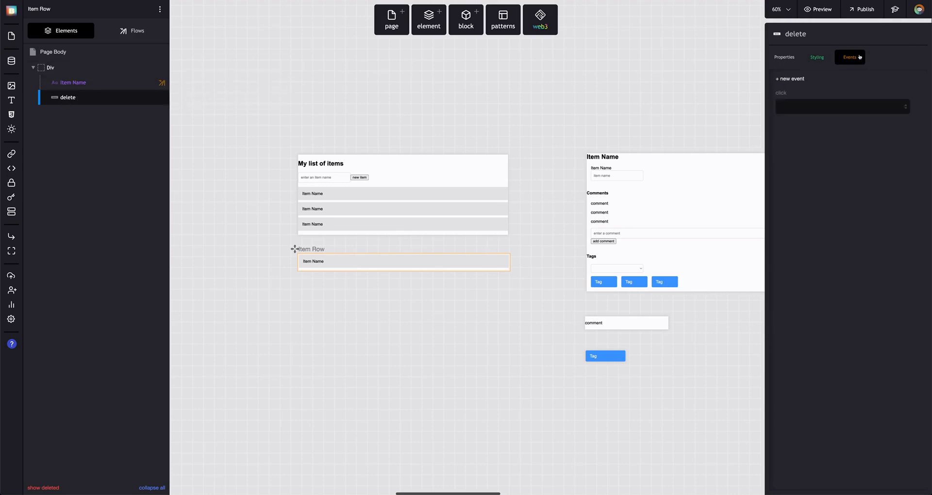
{"action": "left_click", "coordinate": [824, 105]}
{"action": "left_click", "coordinate": [825, 116]}
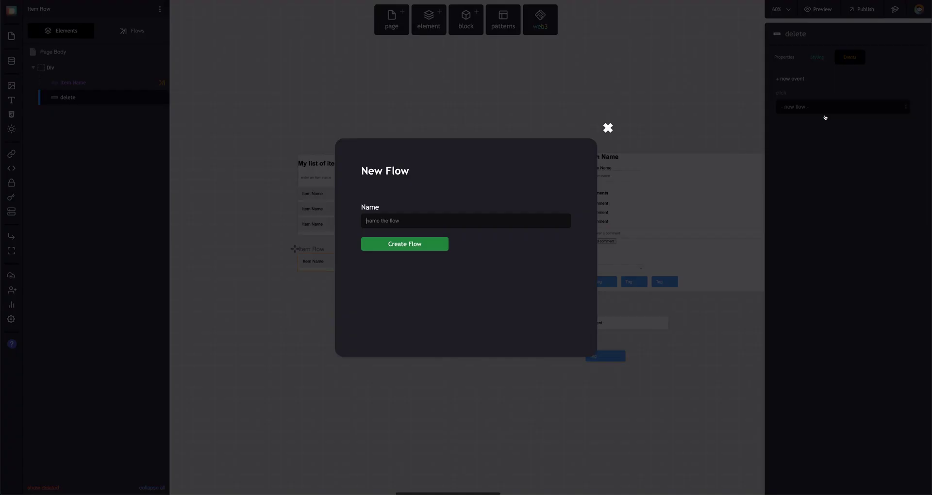
{"action": "type", "text": "Delete"}
{"action": "key", "text": "Return"}
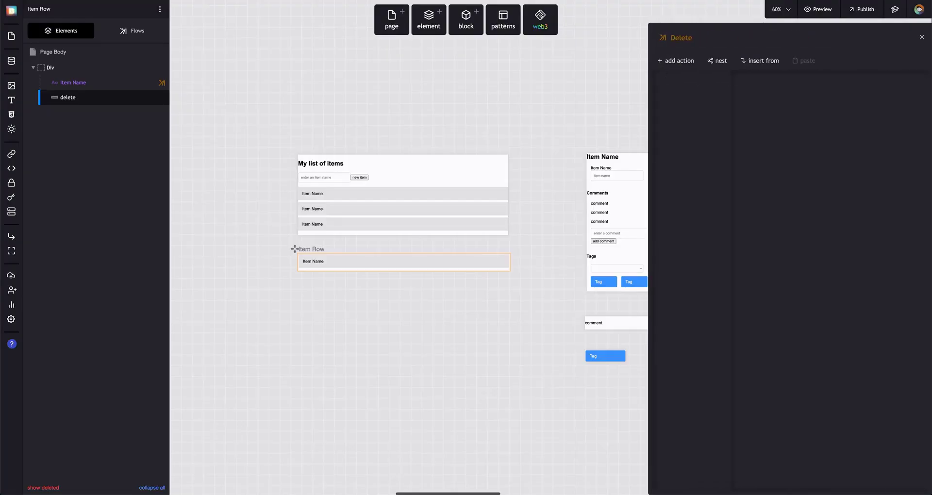
Add a permanently delete record action to the Delete flow and set its data collection to Items.
{"action": "left_click", "coordinate": [675, 60]}
{"action": "type", "text": "delete"}
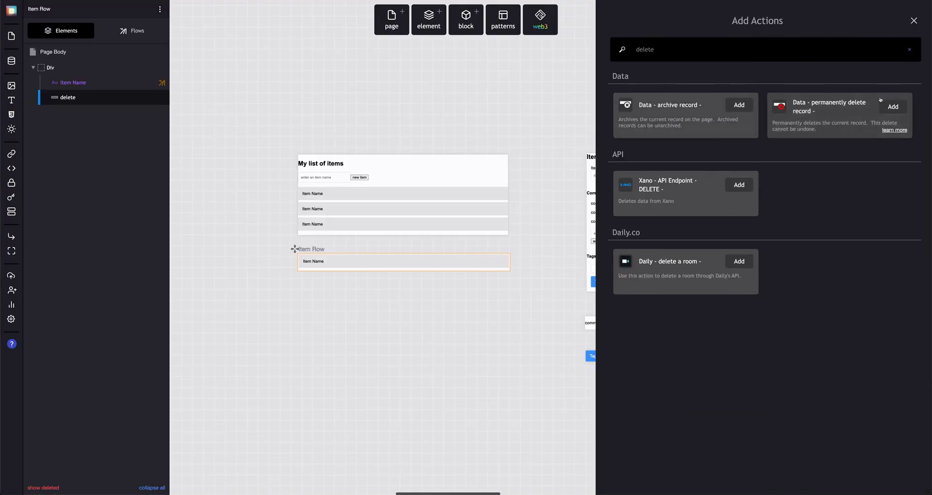
{"action": "left_click", "coordinate": [893, 106]}
{"action": "left_click", "coordinate": [808, 129]}
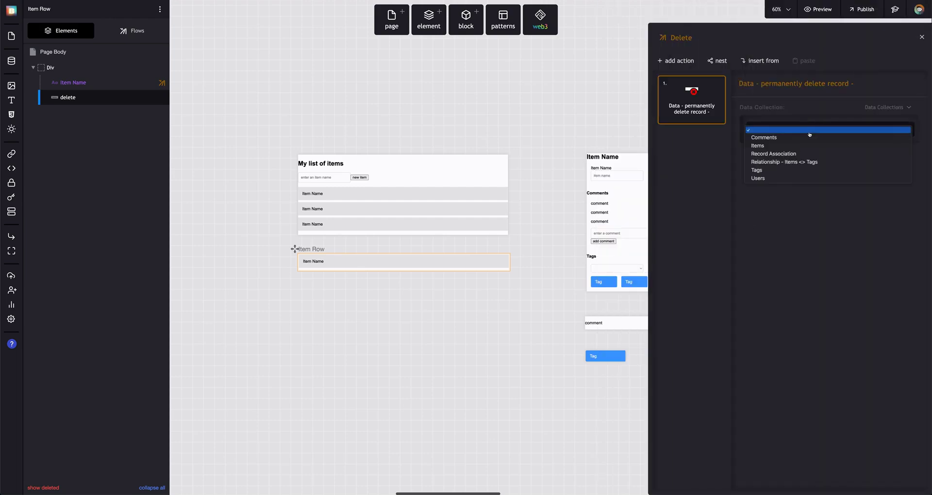
{"action": "left_click", "coordinate": [836, 145]}
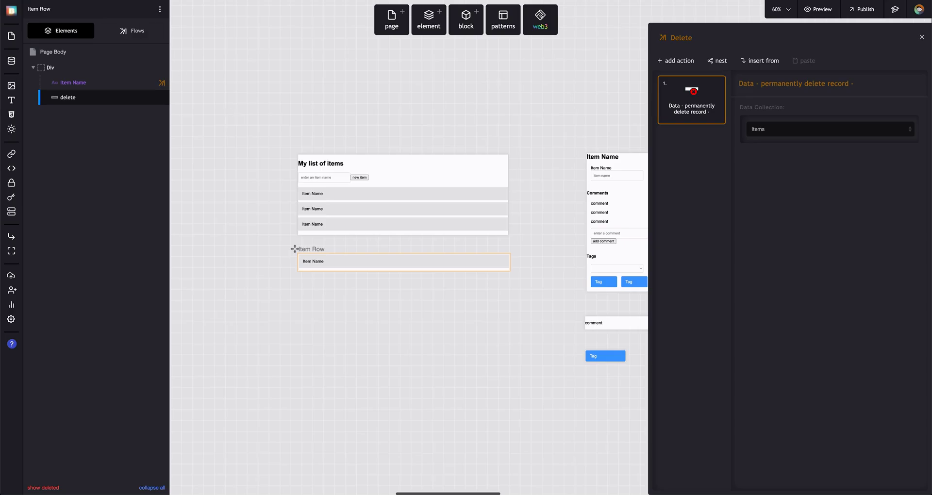
Check in the preview which parts of the Item 9 row respond to clicking, both on its name and on the empty area.
{"action": "key", "text": "ctrl+Tab"}
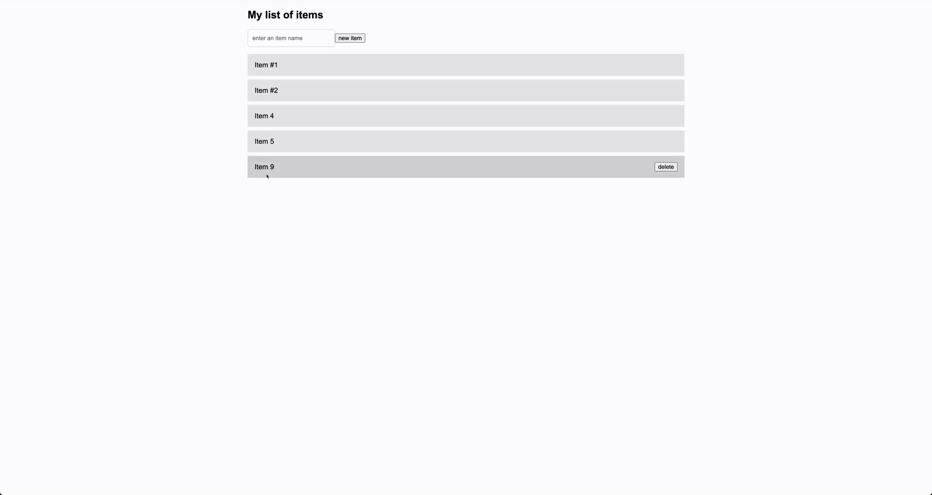
{"action": "triple_click", "coordinate": [266, 176]}
{"action": "left_click", "coordinate": [372, 176]}
{"action": "triple_click", "coordinate": [372, 176]}
{"action": "triple_click", "coordinate": [261, 170]}
{"action": "left_click", "coordinate": [263, 170]}
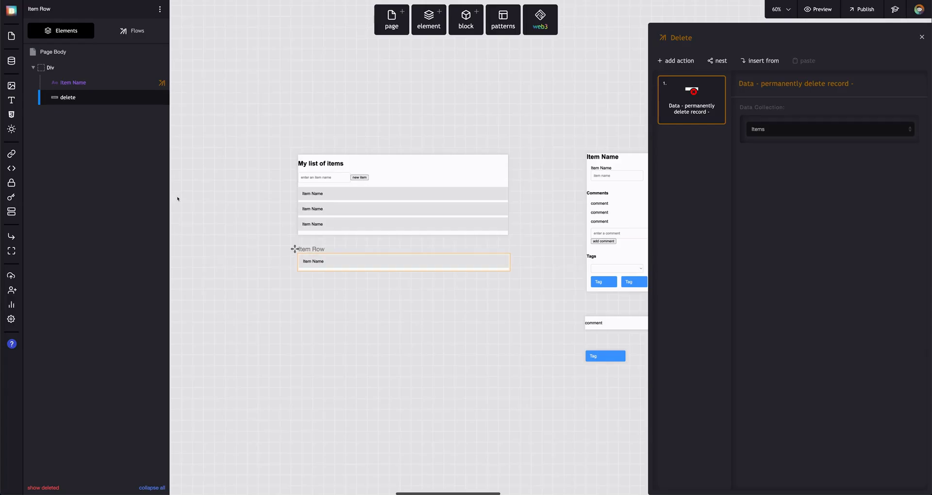
Move the Open Edit Page click flow from the Item Name text to the row's outer Div.
{"action": "left_click", "coordinate": [73, 82]}
{"action": "left_click", "coordinate": [844, 107]}
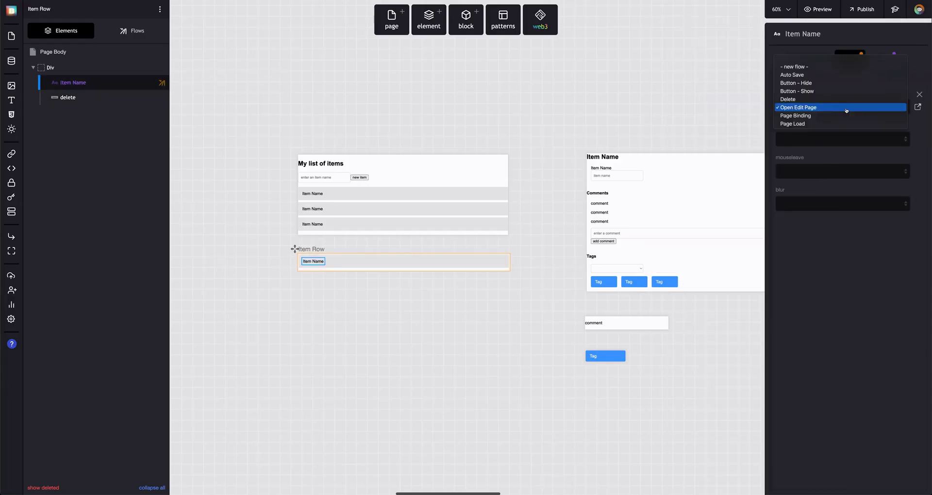
{"action": "left_click", "coordinate": [842, 61]}
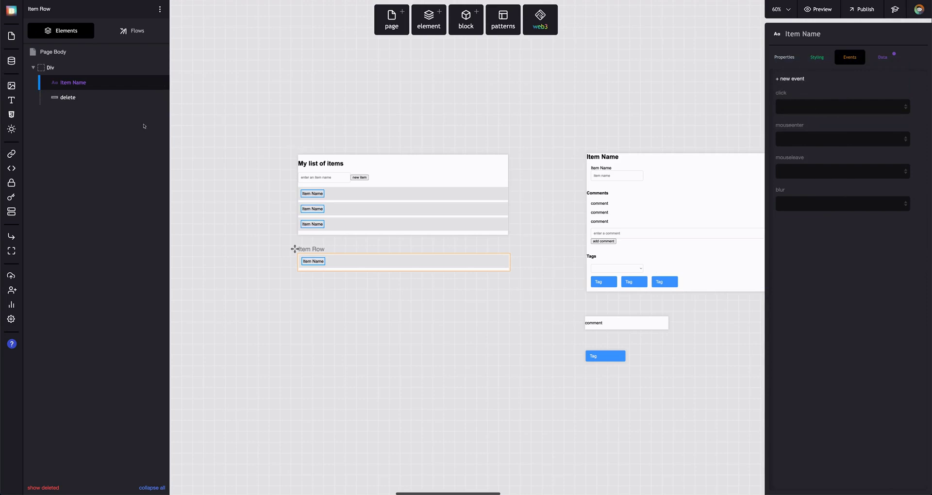
{"action": "left_click", "coordinate": [131, 67]}
{"action": "left_click", "coordinate": [812, 104]}
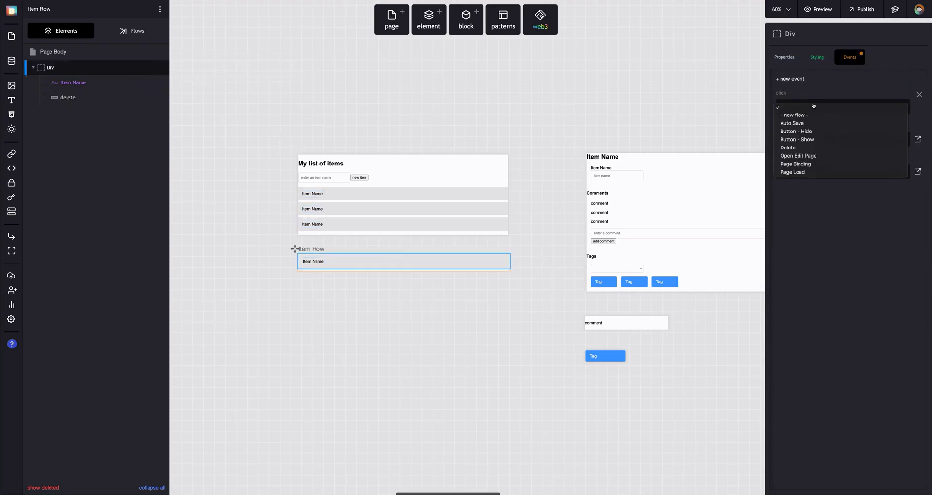
{"action": "left_click", "coordinate": [819, 156]}
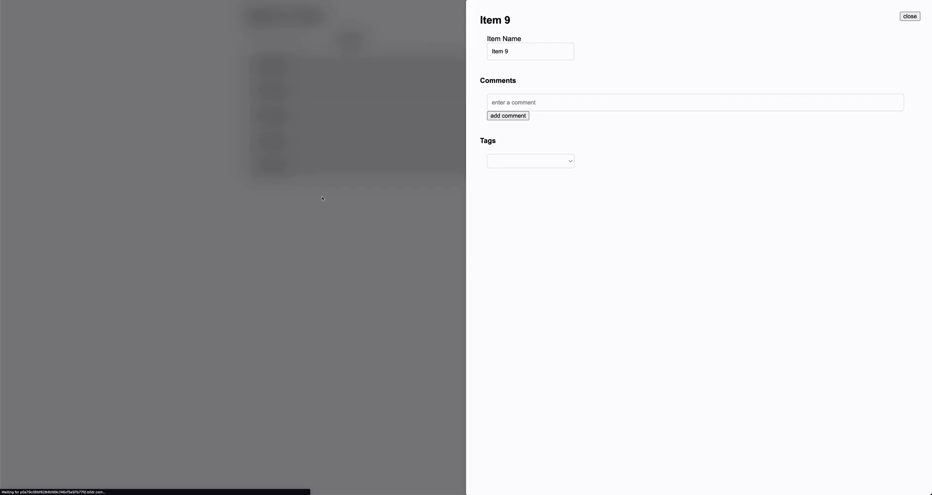
Test opening Item 9 from its row in the preview, and close its edit panel.
{"action": "left_click", "coordinate": [320, 198]}
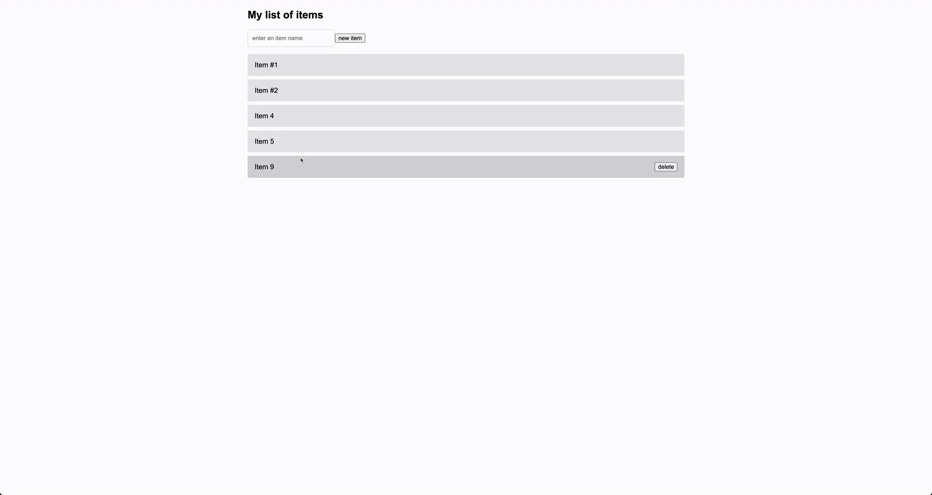
{"action": "left_click", "coordinate": [296, 176]}
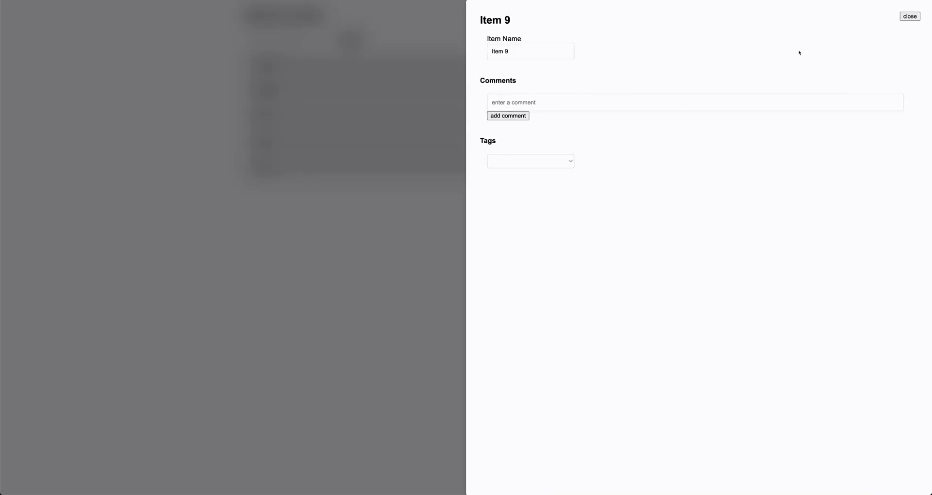
{"action": "left_click", "coordinate": [910, 21]}
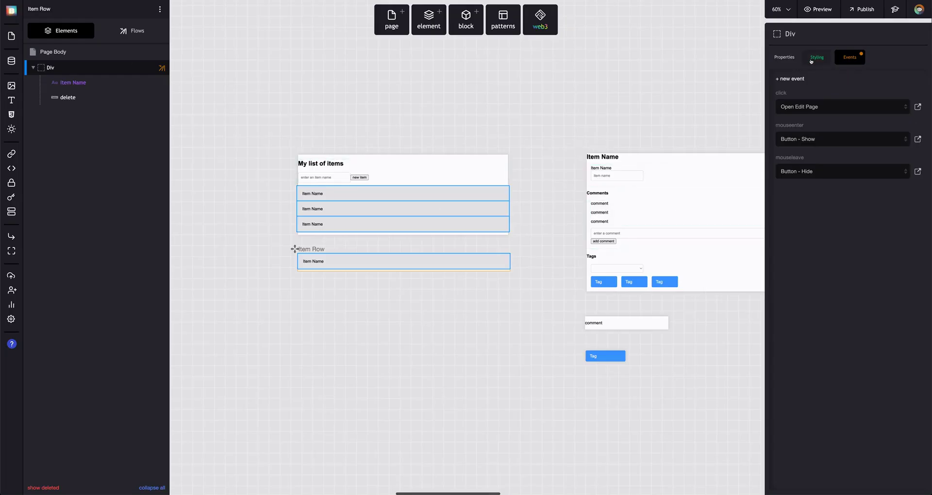
Add a cursor property to the Item Row Outer class and set it to pointer.
{"action": "left_click", "coordinate": [817, 58]}
{"action": "left_click", "coordinate": [804, 98]}
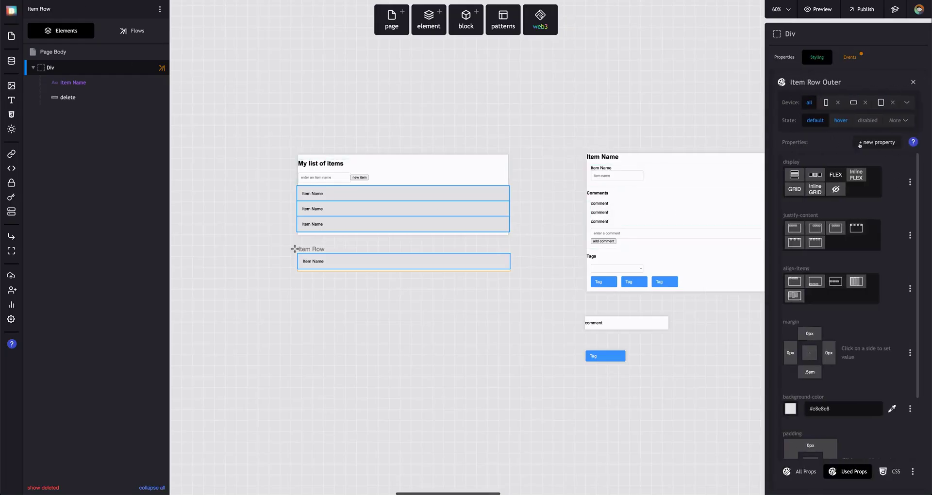
{"action": "left_click", "coordinate": [877, 142]}
{"action": "type", "text": "cursor"}
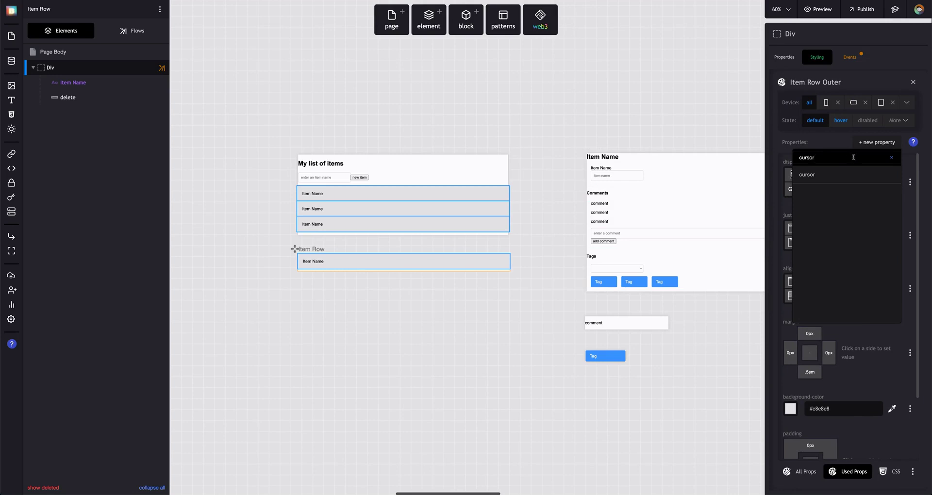
{"action": "left_click", "coordinate": [852, 174]}
{"action": "left_click", "coordinate": [841, 412]}
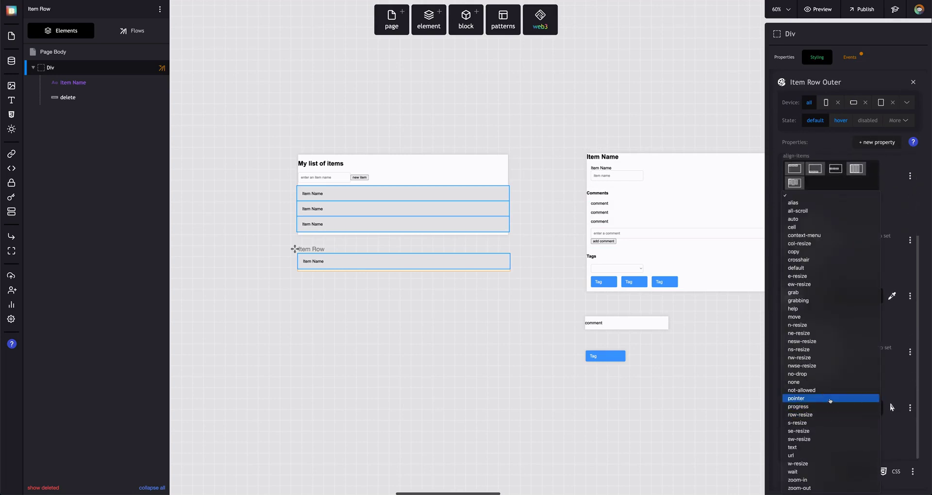
{"action": "left_click", "coordinate": [829, 401]}
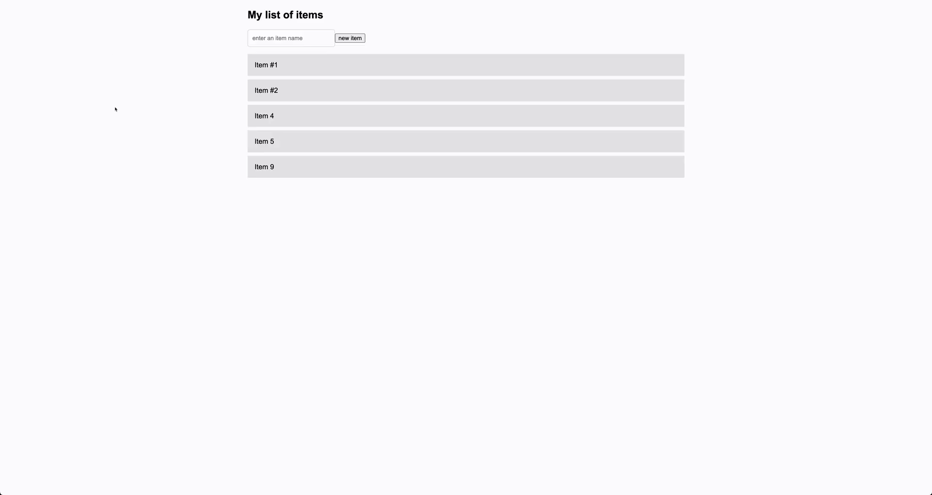
Test the clickable rows in the preview by opening and closing Item 9 and opening Item #2.
{"action": "left_click", "coordinate": [334, 161]}
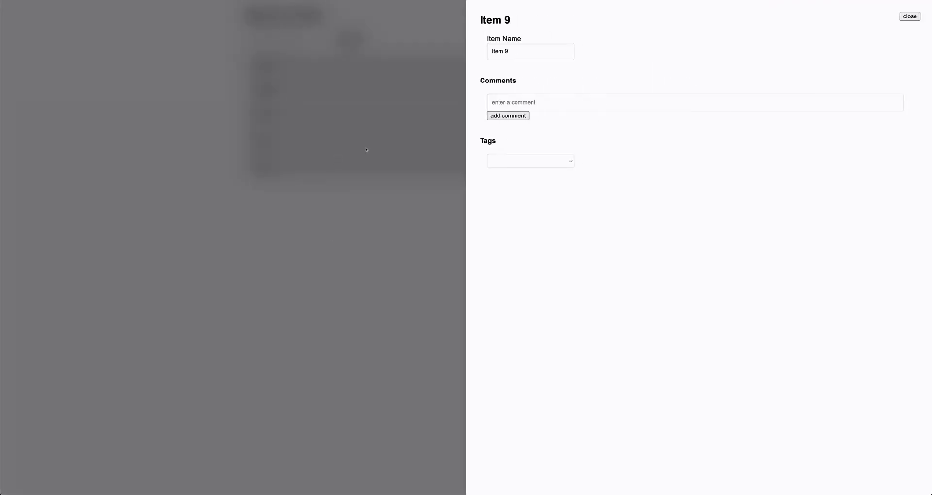
{"action": "left_click", "coordinate": [909, 16]}
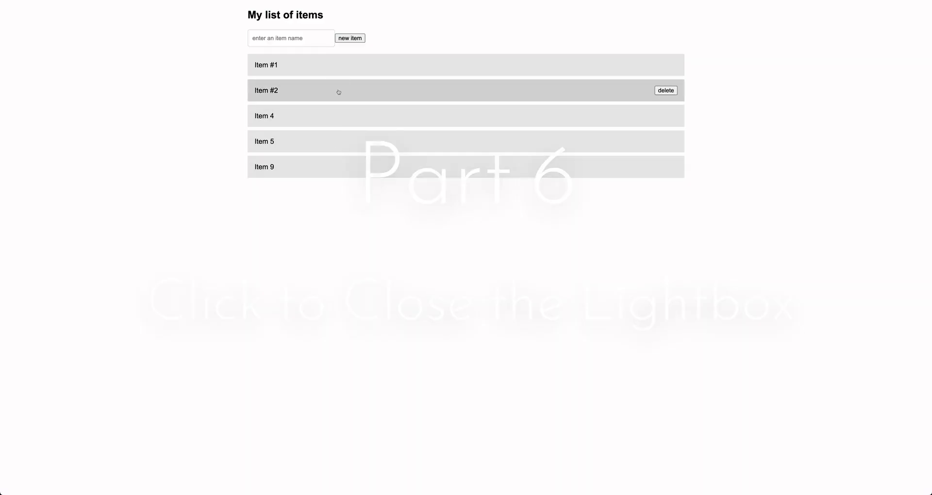
{"action": "left_click", "coordinate": [339, 91]}
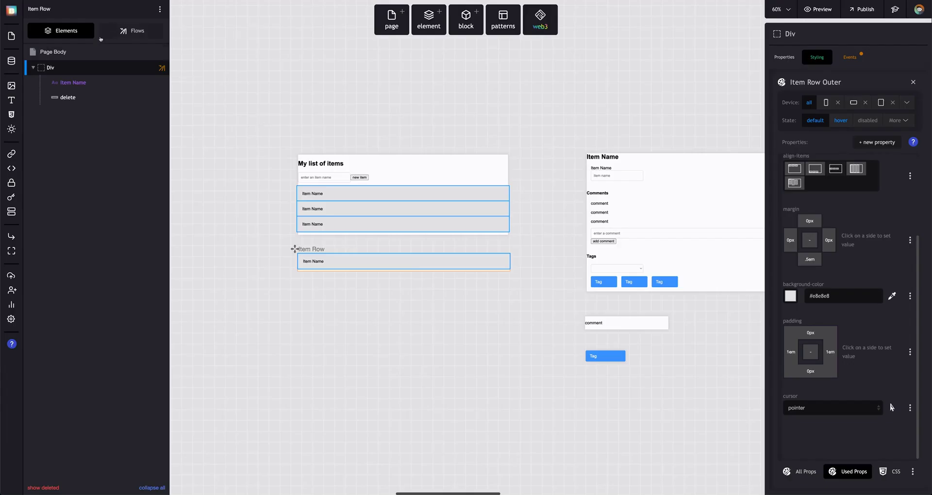
{"action": "key", "text": "Escape"}
On the Home page, assign the Lightbox Hide flow to the click event of the Lightbox - Right Panel element.
{"action": "left_click", "coordinate": [415, 170]}
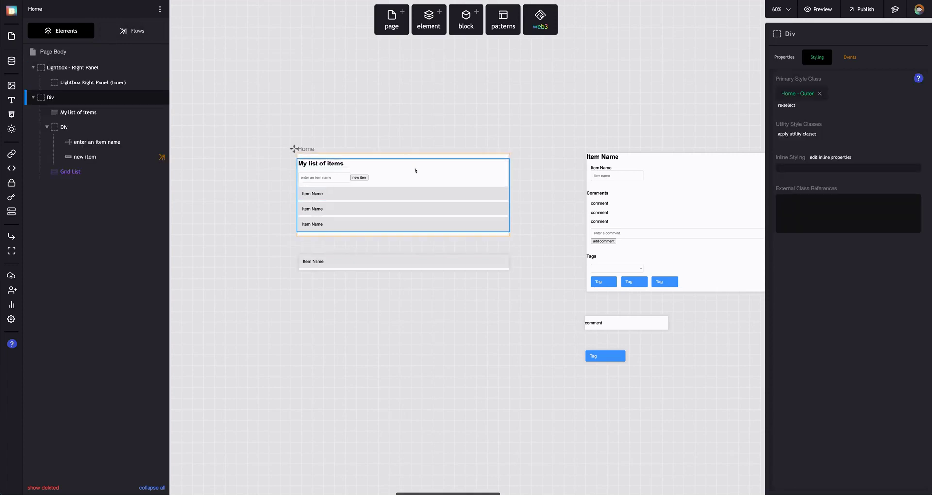
{"action": "left_click", "coordinate": [88, 68]}
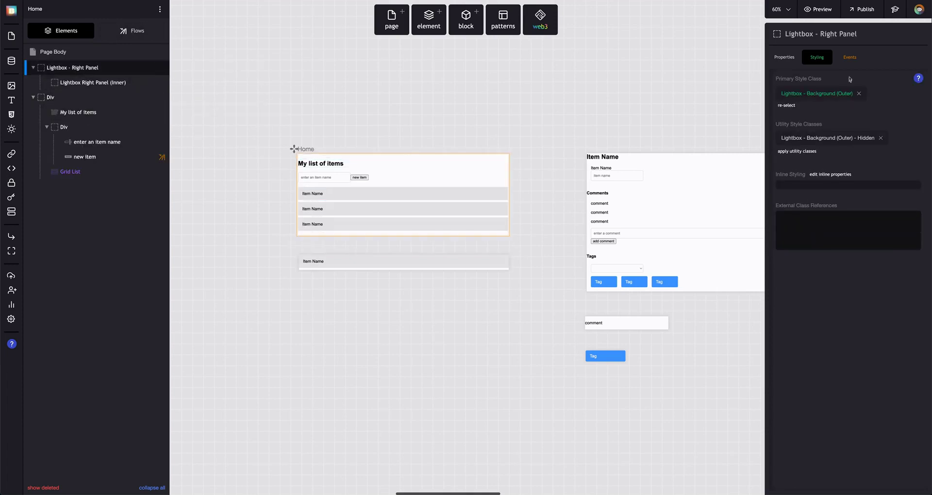
{"action": "left_click", "coordinate": [849, 57]}
{"action": "left_click", "coordinate": [829, 108]}
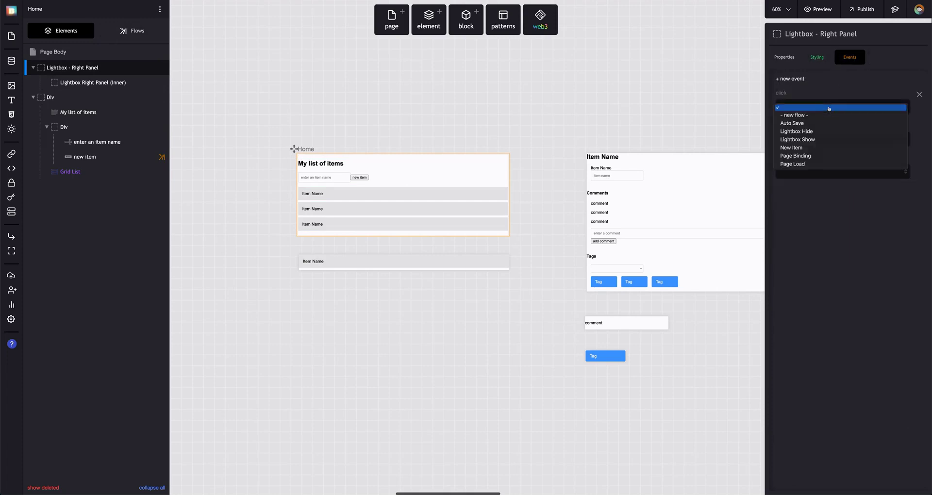
{"action": "left_click", "coordinate": [828, 131]}
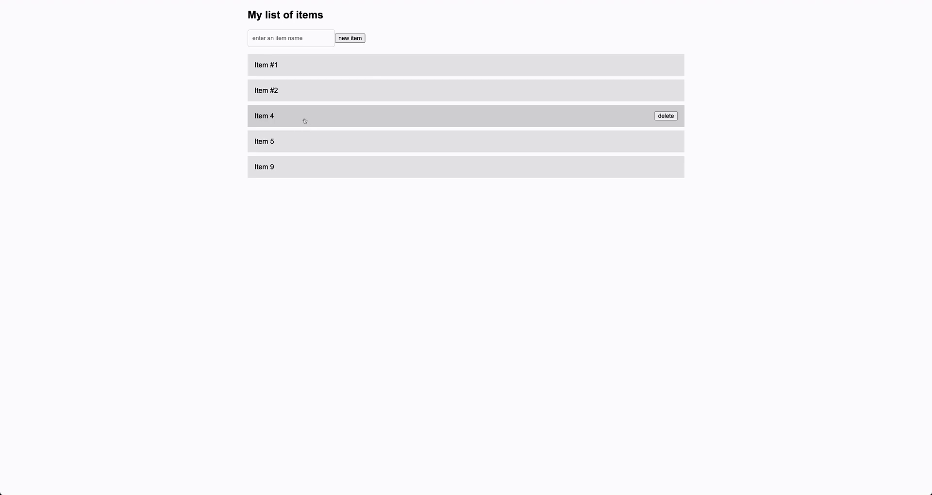
Test in the preview that the edit panels of Item 4 and Item #2 can be dismissed from the dimmed background.
{"action": "left_click", "coordinate": [304, 121]}
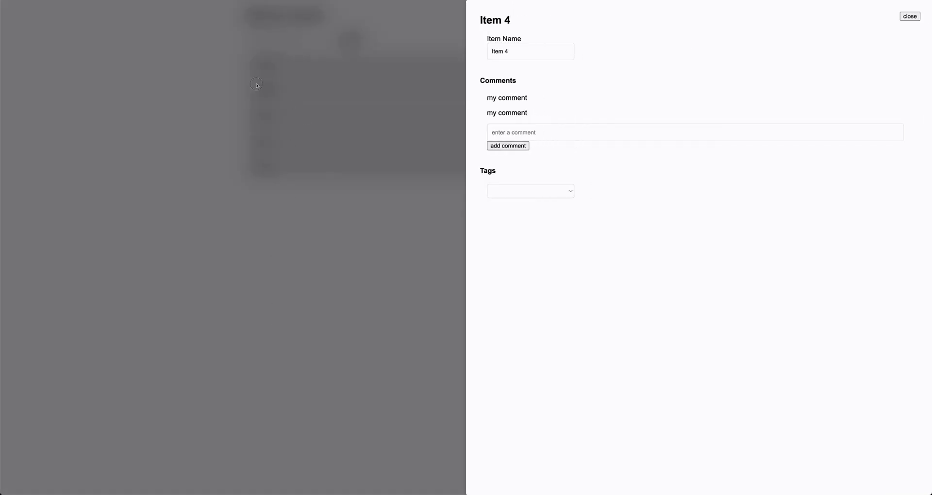
{"action": "left_click", "coordinate": [257, 86]}
{"action": "left_click", "coordinate": [305, 94]}
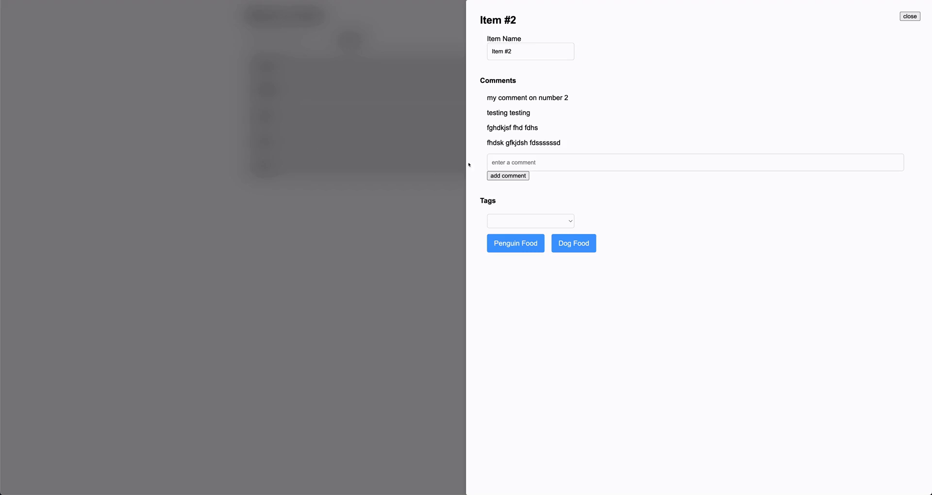
{"action": "key", "text": "Escape"}
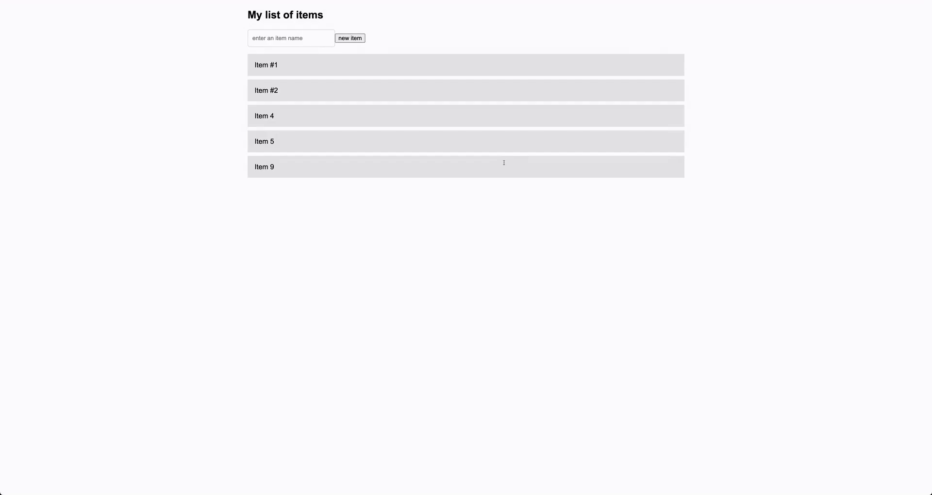
Test dismissing Item 4's edit panel from an empty area inside it, and from the dimmed background after reopening it.
{"action": "left_click", "coordinate": [385, 117]}
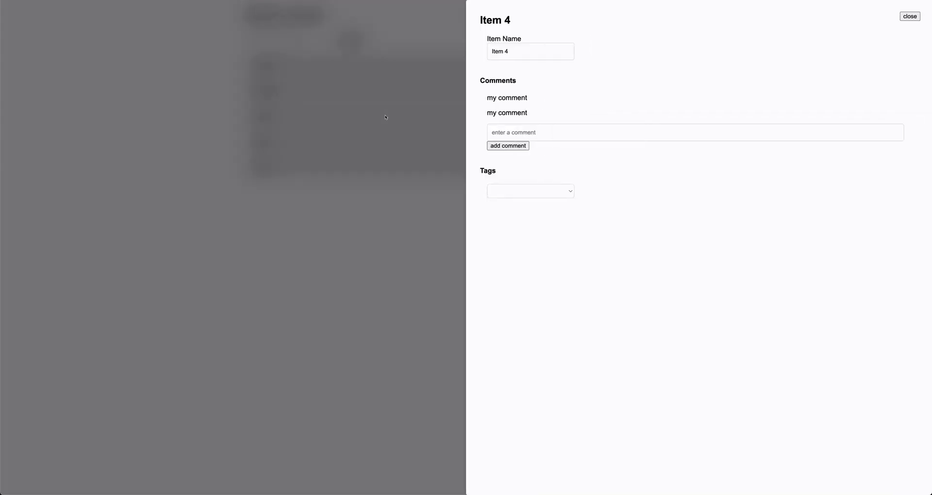
{"action": "left_click", "coordinate": [680, 305]}
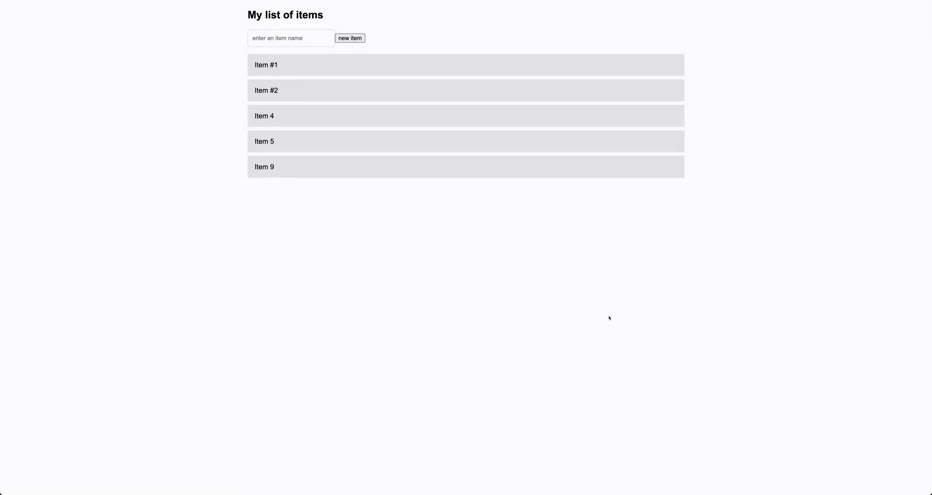
{"action": "left_click", "coordinate": [347, 120]}
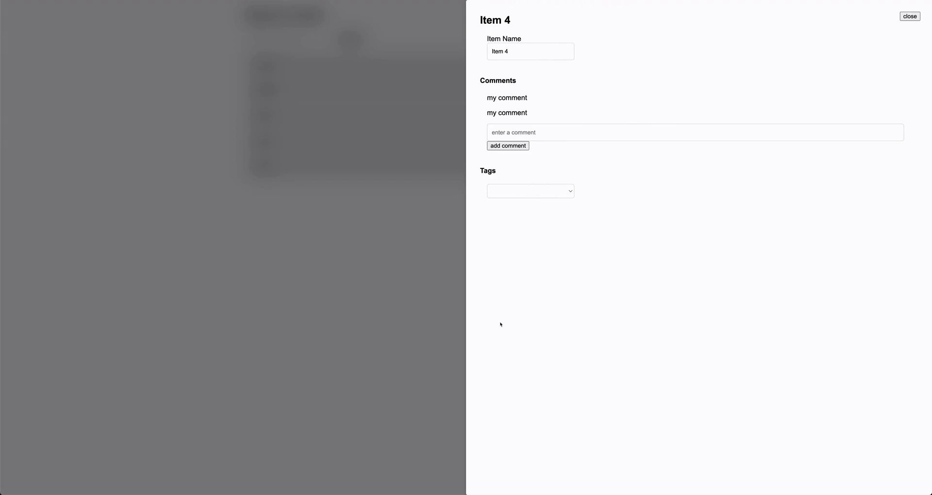
{"action": "left_click", "coordinate": [398, 297]}
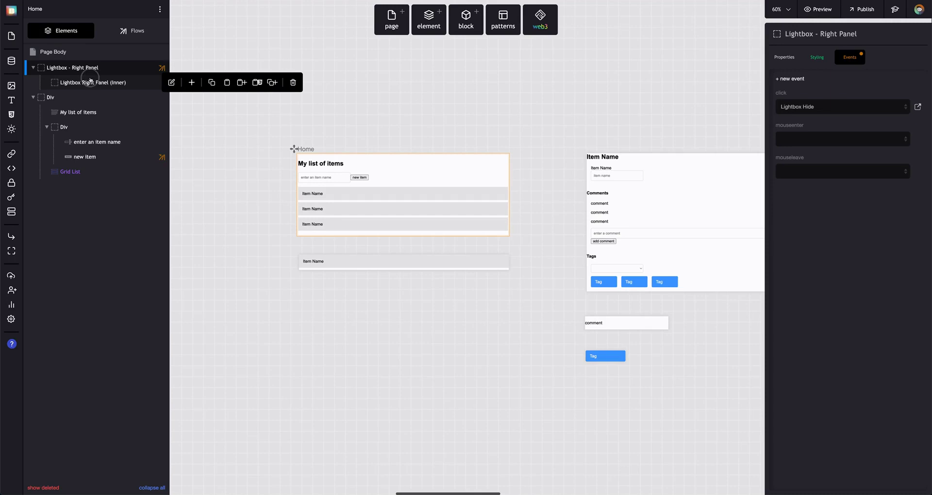
Create a new flow named Do Nothing for the click event of the Lightbox Right Panel (Inner) element.
{"action": "left_click", "coordinate": [121, 83]}
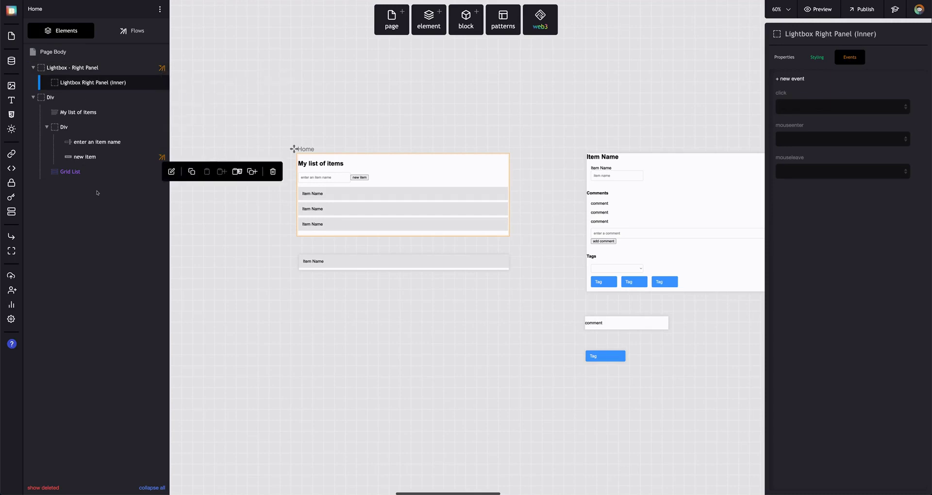
{"action": "left_click", "coordinate": [794, 58]}
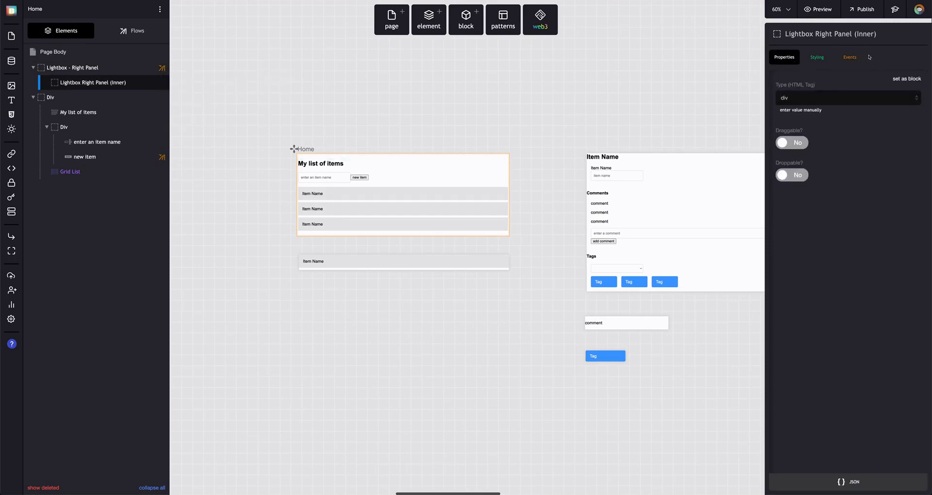
{"action": "left_click", "coordinate": [850, 57]}
{"action": "left_click", "coordinate": [799, 107]}
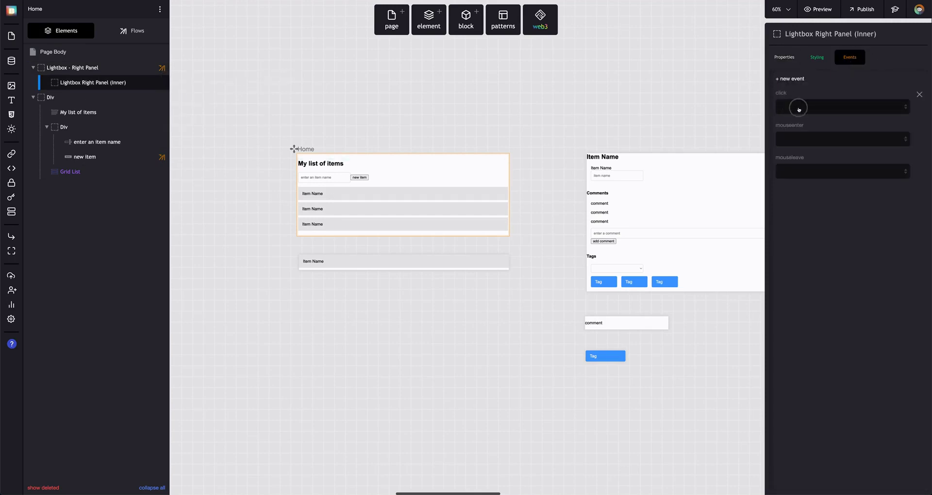
{"action": "left_click", "coordinate": [799, 115]}
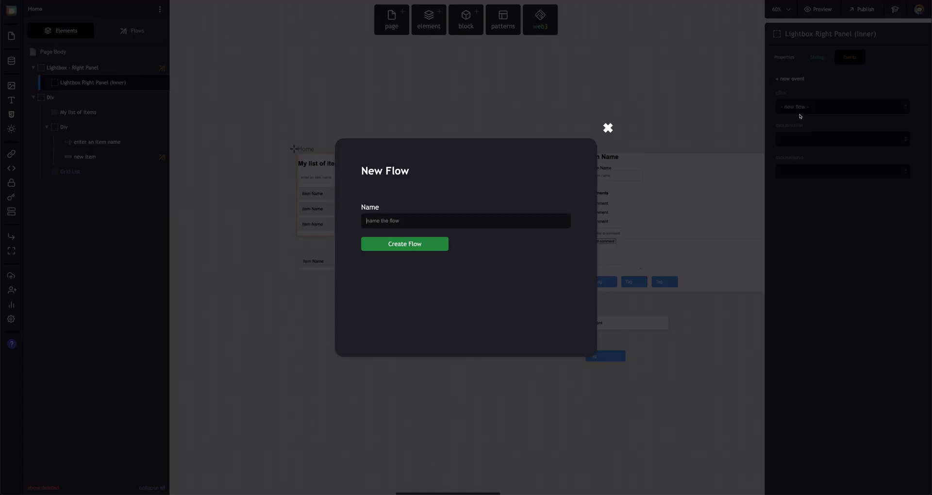
{"action": "type", "text": "Do Nothing"}
{"action": "key", "text": "Return"}
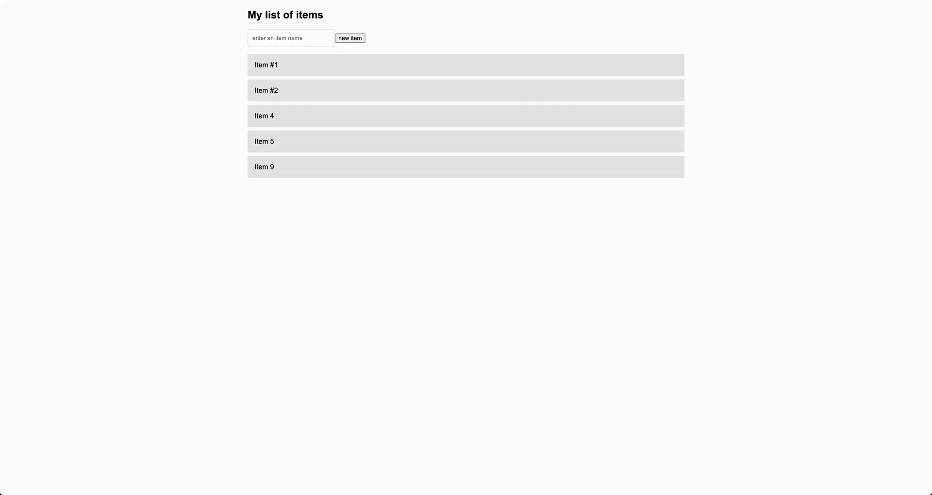
Test opening and dismissing Item 4 in the preview, and review the click flows of the outer and inner lightbox elements.
{"action": "left_click", "coordinate": [304, 118]}
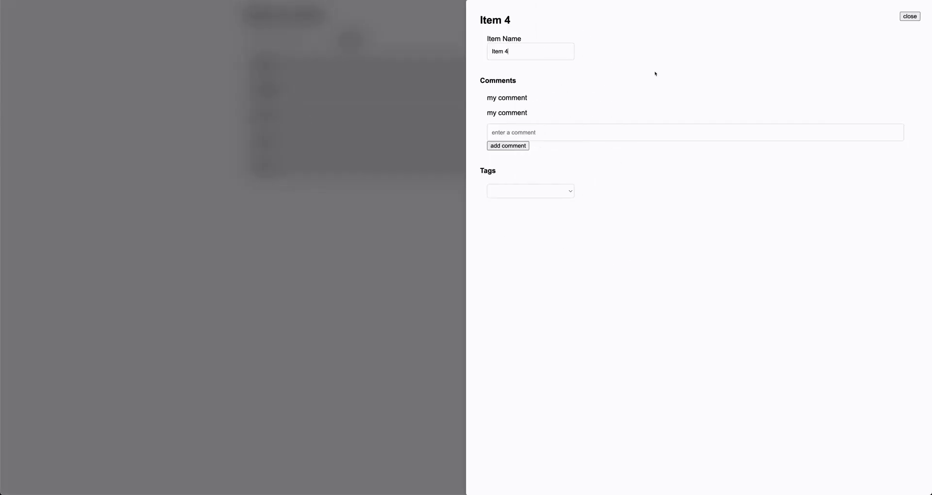
{"action": "left_click", "coordinate": [451, 18]}
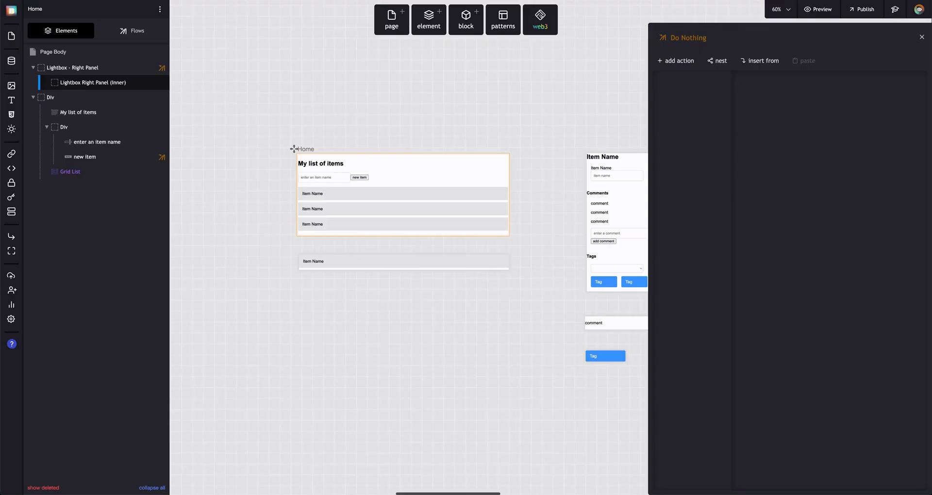
{"action": "left_click", "coordinate": [97, 68]}
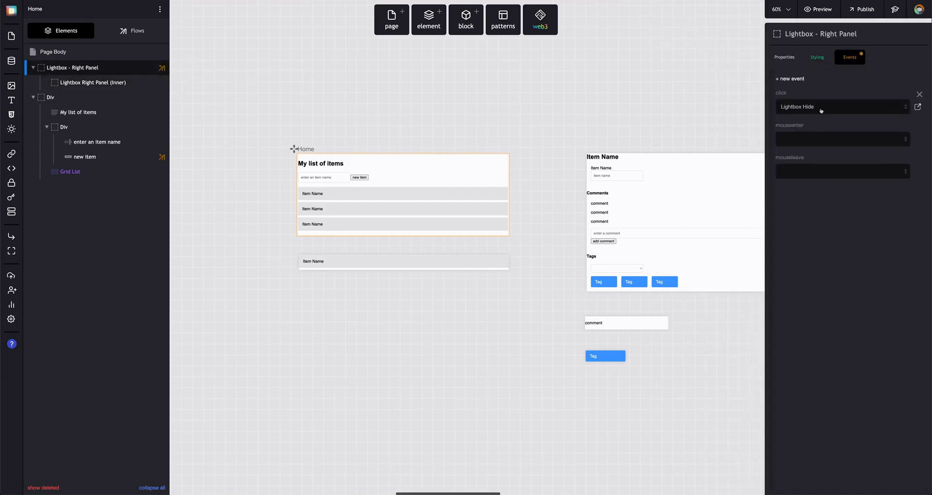
{"action": "left_click", "coordinate": [72, 85]}
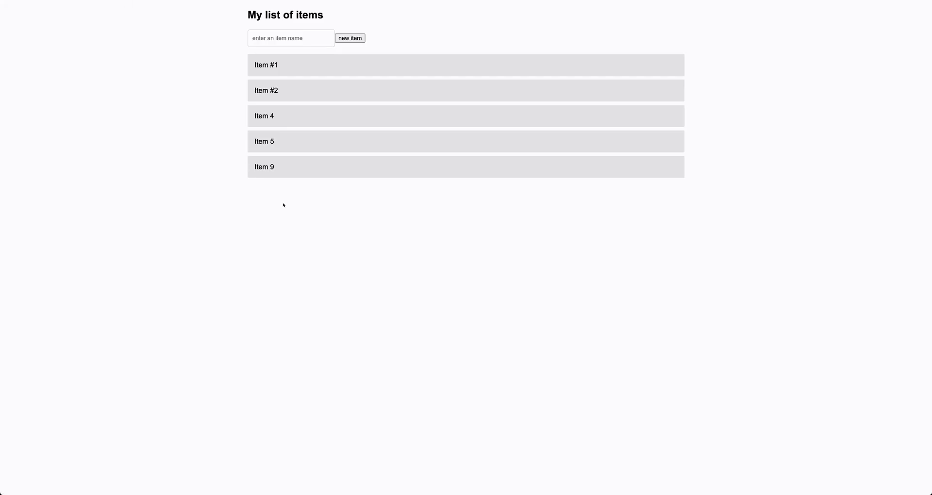
Test closing Item 5 with its close button and Item 4 from the dimmed background in the preview.
{"action": "left_click", "coordinate": [322, 143]}
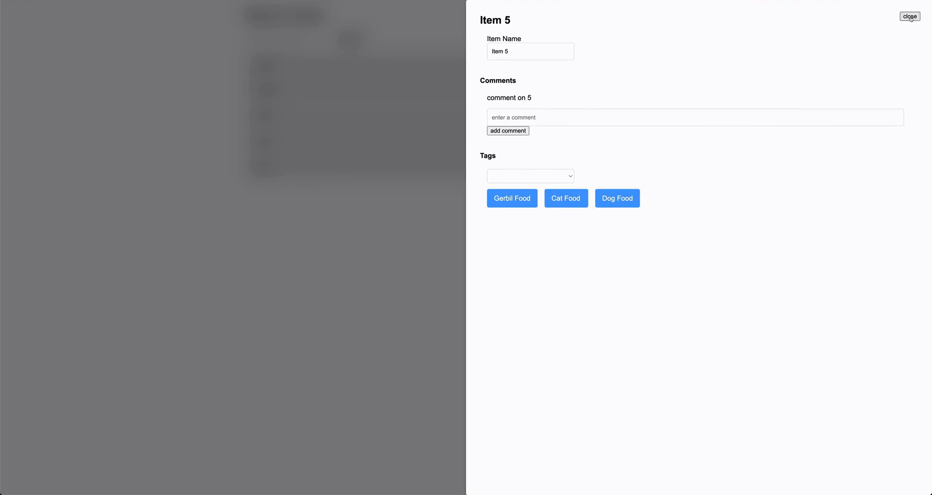
{"action": "left_click", "coordinate": [904, 18]}
{"action": "left_click", "coordinate": [302, 124]}
{"action": "left_click", "coordinate": [237, 191]}
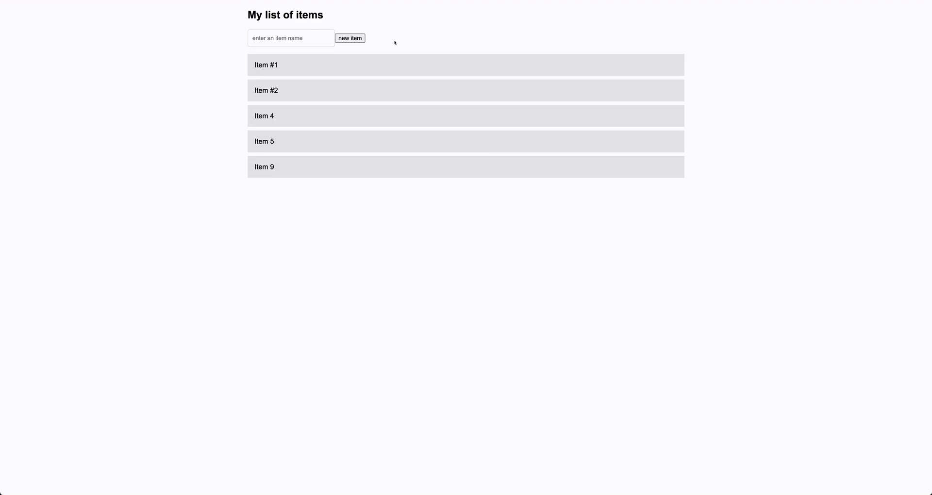
Test selecting text and an empty area inside Item #1's edit panel, dismiss it from the background, and close the preview.
{"action": "left_click", "coordinate": [360, 74]}
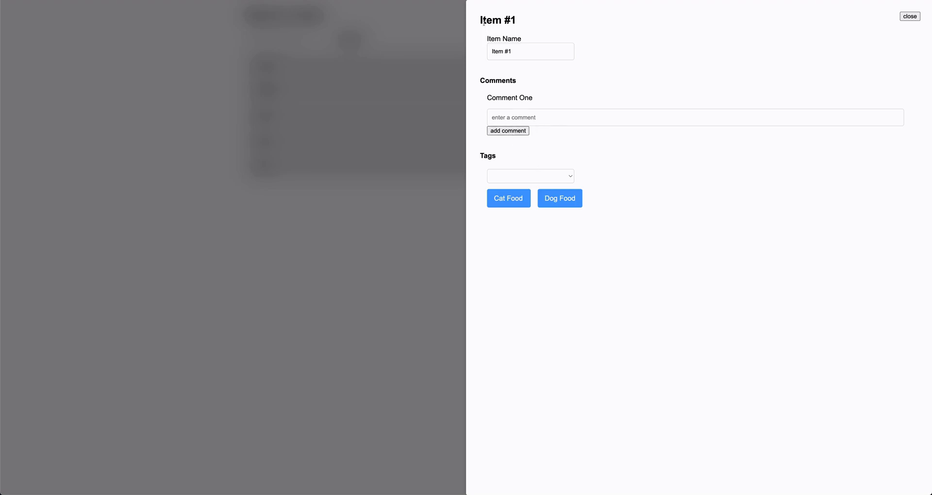
{"action": "left_click_drag", "start_coordinate": [478, 20], "coordinate": [529, 19]}
{"action": "left_click_drag", "start_coordinate": [494, 51], "coordinate": [515, 50]}
{"action": "left_click", "coordinate": [527, 246]}
{"action": "left_click", "coordinate": [413, 257]}
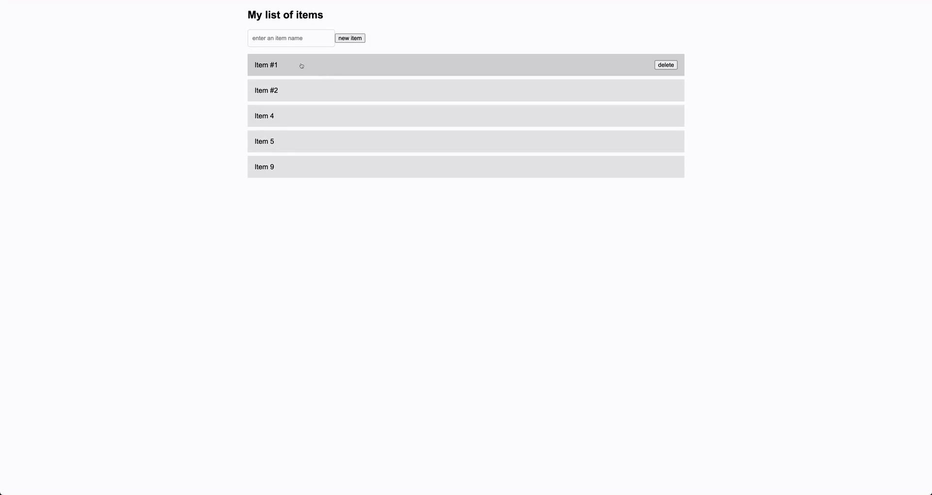
{"action": "key", "text": "super+w"}
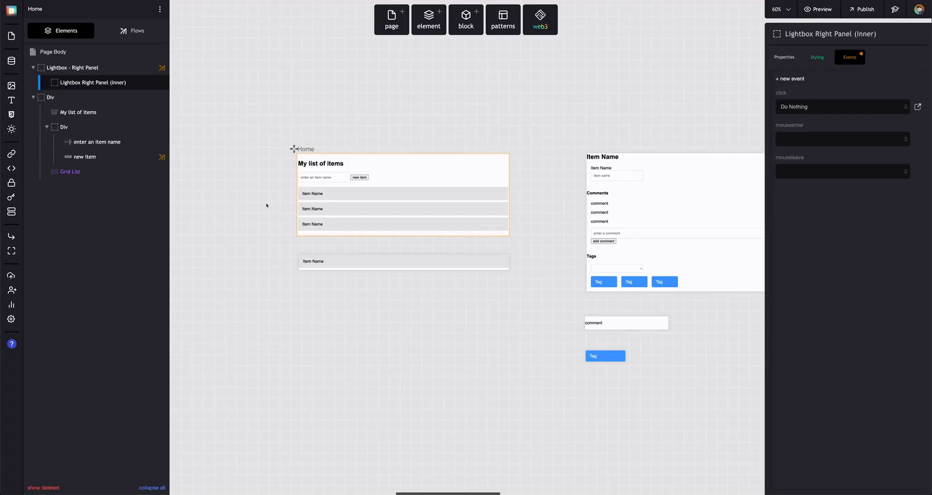
Create a new Home page flow named Refresh - Items List.
{"action": "left_click", "coordinate": [377, 170]}
{"action": "left_click", "coordinate": [132, 31]}
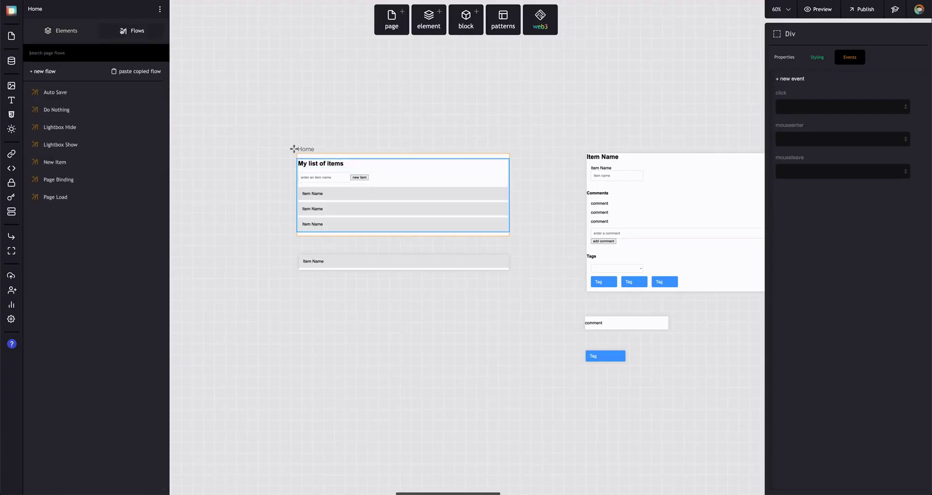
{"action": "left_click", "coordinate": [56, 72]}
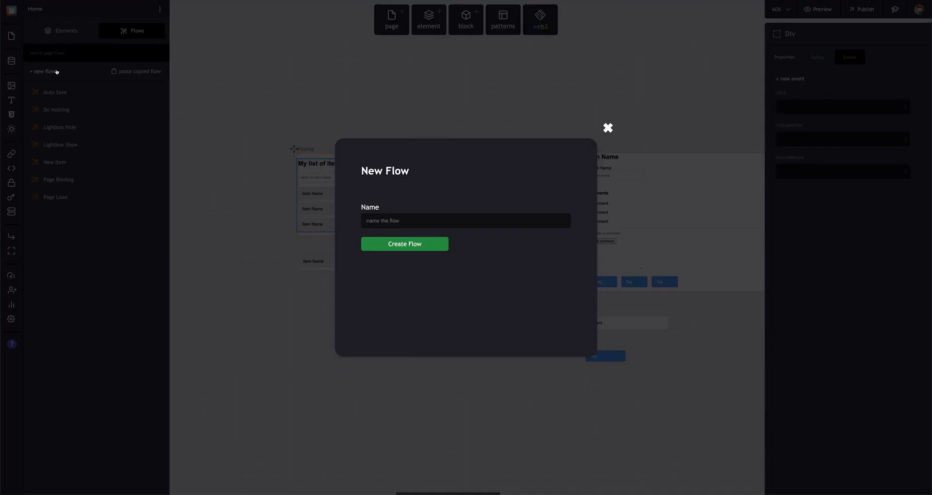
{"action": "type", "text": "Rfe"}
{"action": "type", "text": "fresh"}
{"action": "key", "text": "Return"}
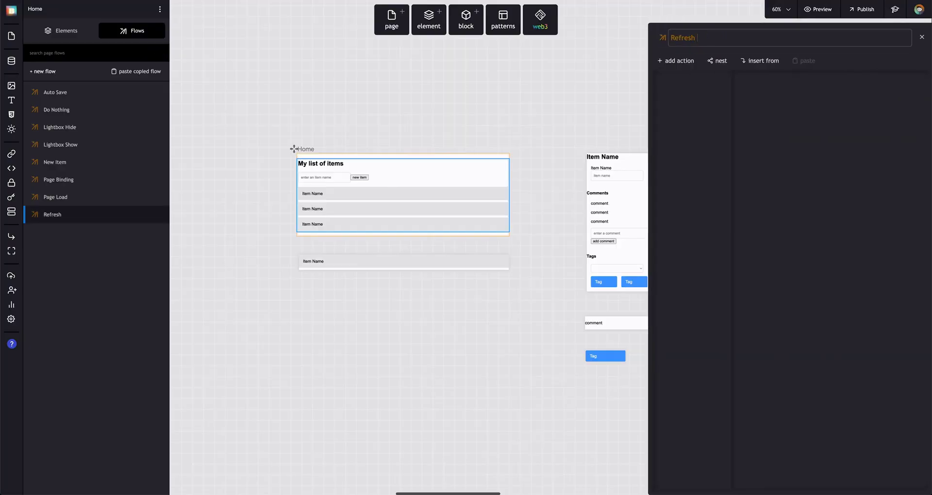
{"action": "type", "text": "Items List"}
{"action": "key", "text": "Return"}
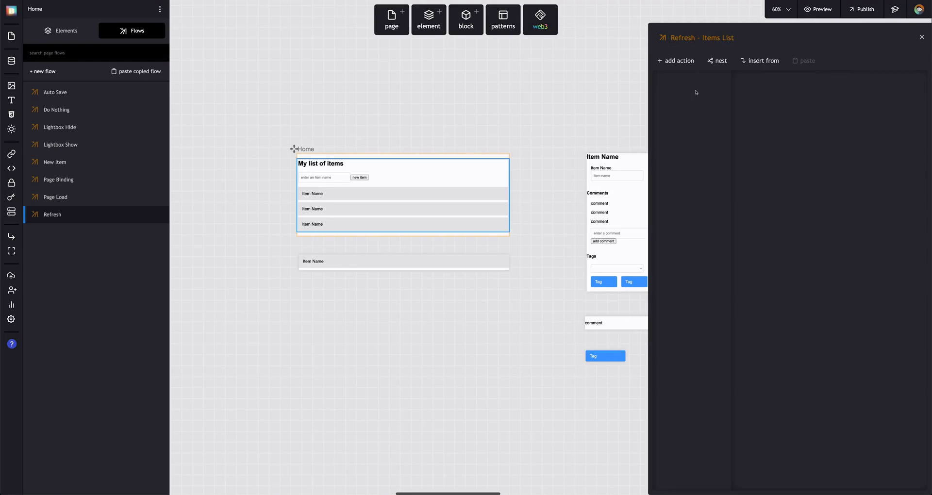
Add an Element - set value action to the Refresh - Items List flow.
{"action": "left_click", "coordinate": [682, 61]}
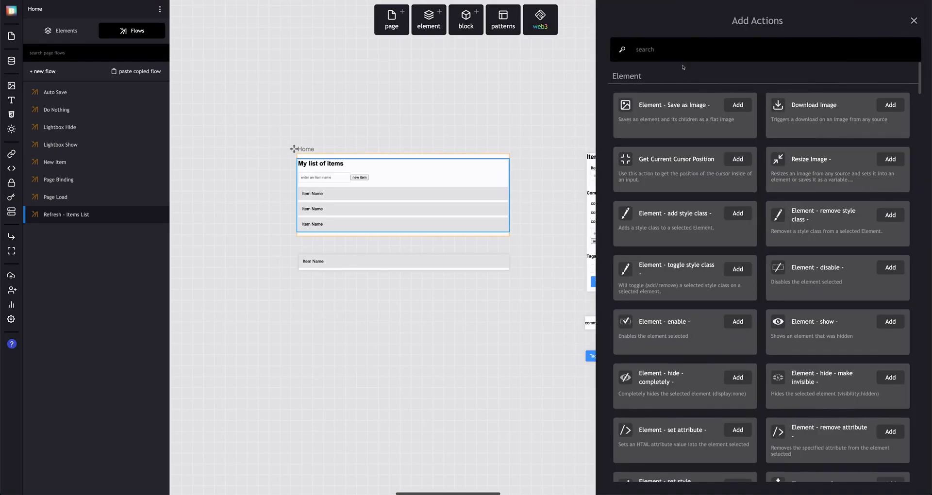
{"action": "type", "text": "set value"}
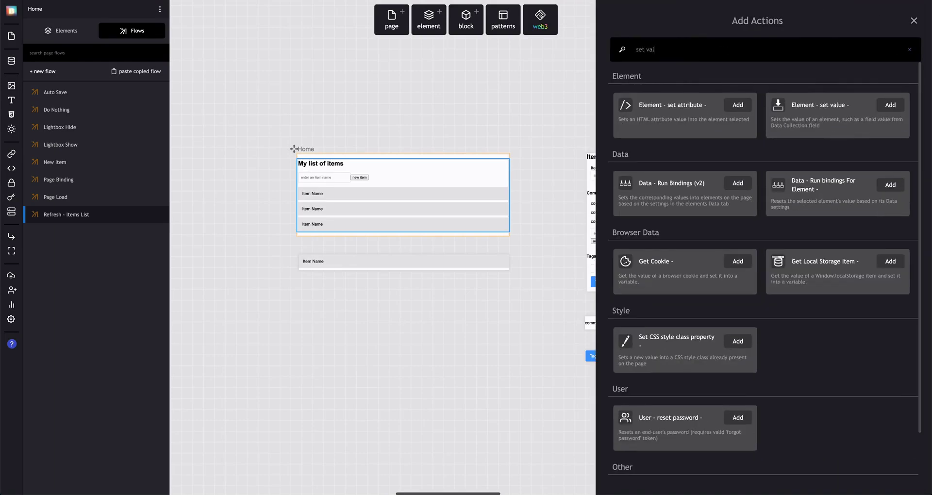
{"action": "left_click", "coordinate": [892, 105]}
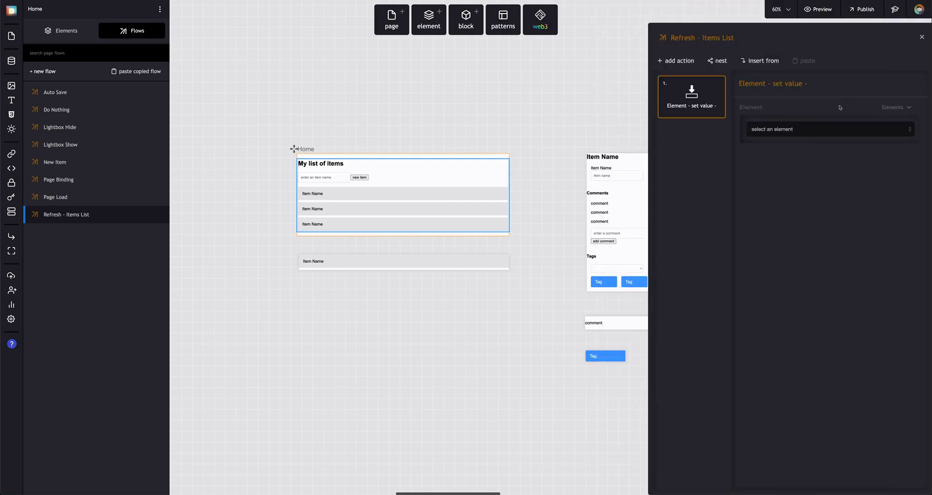
Target the Grid List element in the set value action and switch its value's input type to Data Collection.
{"action": "left_click", "coordinate": [806, 129]}
{"action": "scroll", "coordinate": [822, 211], "scroll_direction": "down", "scroll_amount": 1}
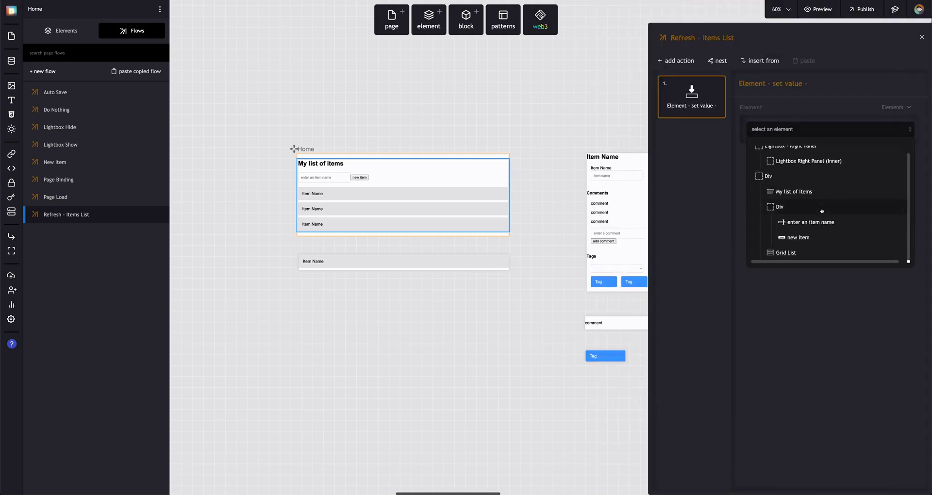
{"action": "left_click", "coordinate": [808, 252]}
{"action": "left_click", "coordinate": [898, 159]}
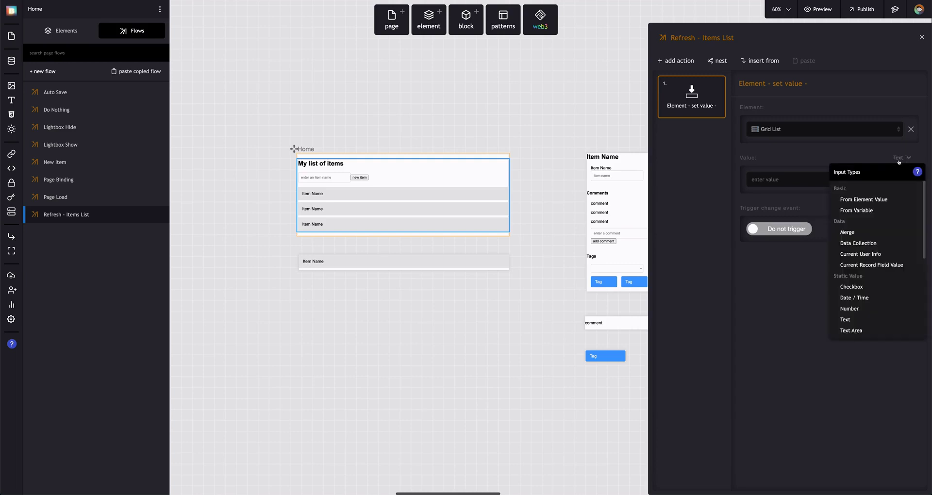
{"action": "left_click", "coordinate": [869, 243]}
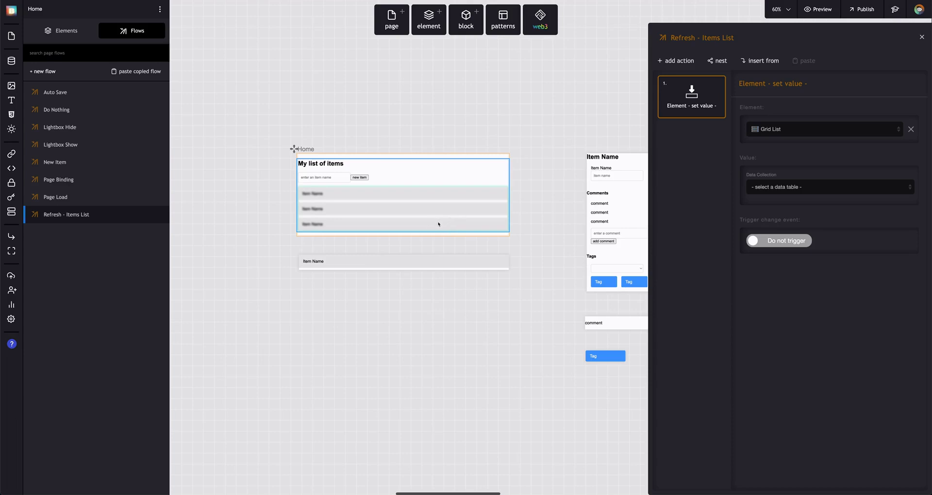
Inspect the collection list settings of the Home page's Grid List.
{"action": "left_click", "coordinate": [421, 223]}
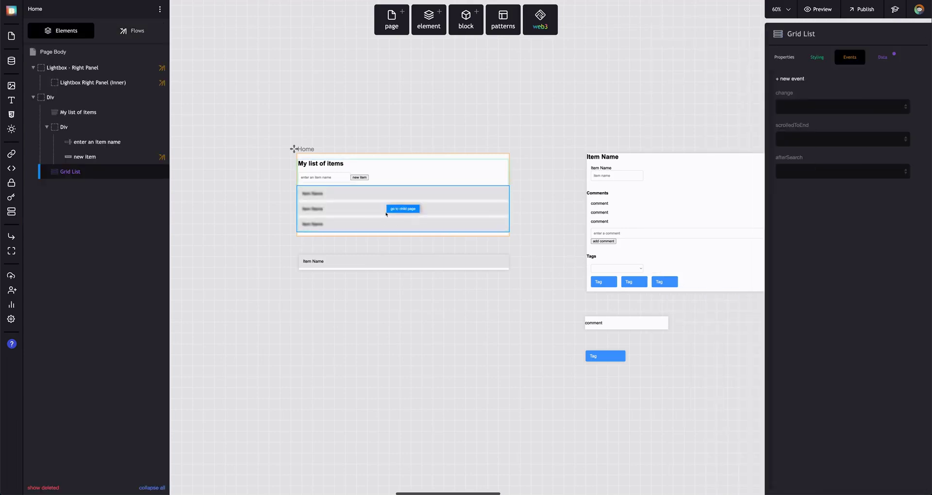
{"action": "left_click", "coordinate": [883, 57]}
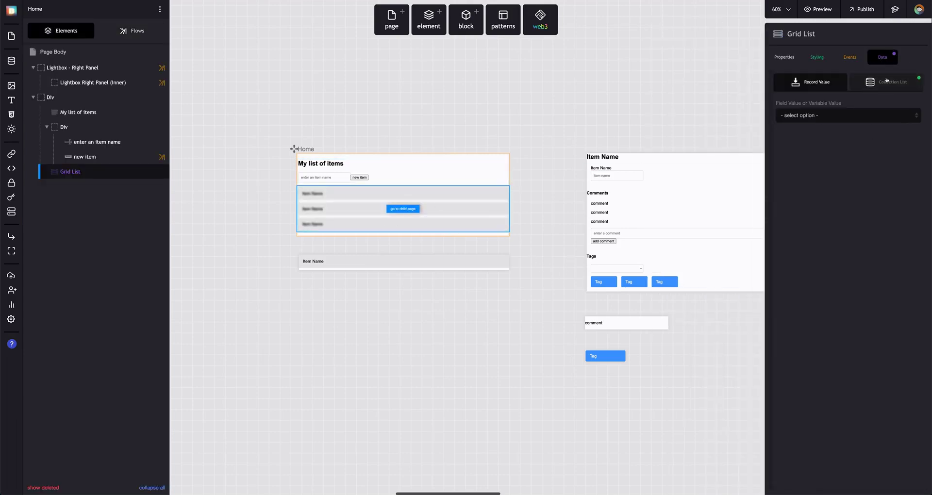
{"action": "left_click", "coordinate": [887, 81]}
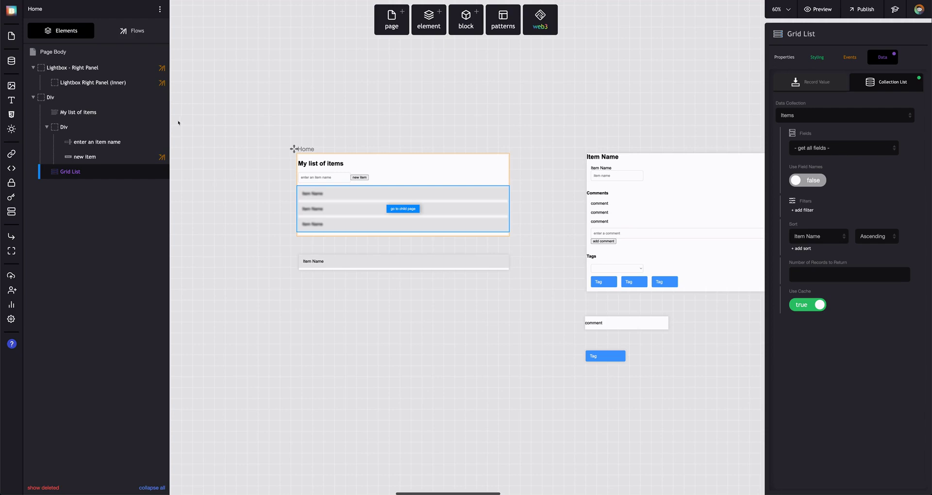
Set the data collection of the Refresh - Items List set value action to Items and get all fields.
{"action": "left_click", "coordinate": [132, 30]}
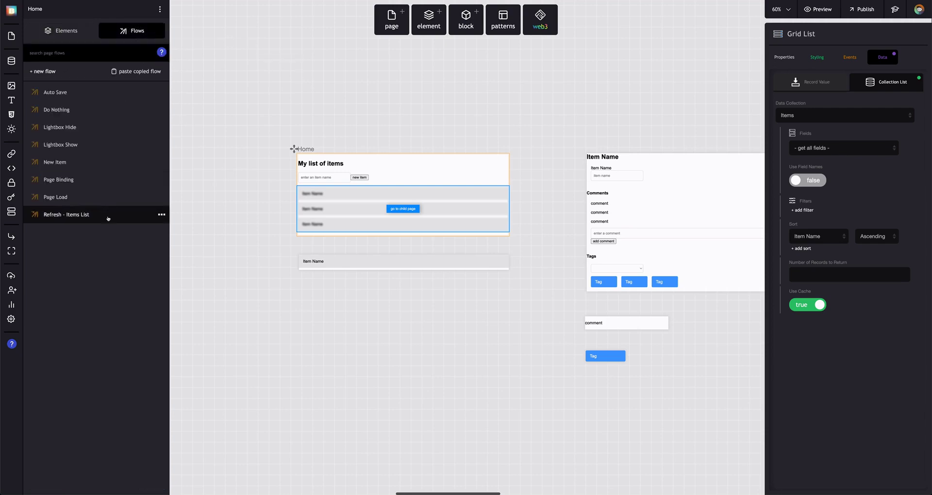
{"action": "left_click", "coordinate": [68, 214]}
{"action": "left_click", "coordinate": [798, 195]}
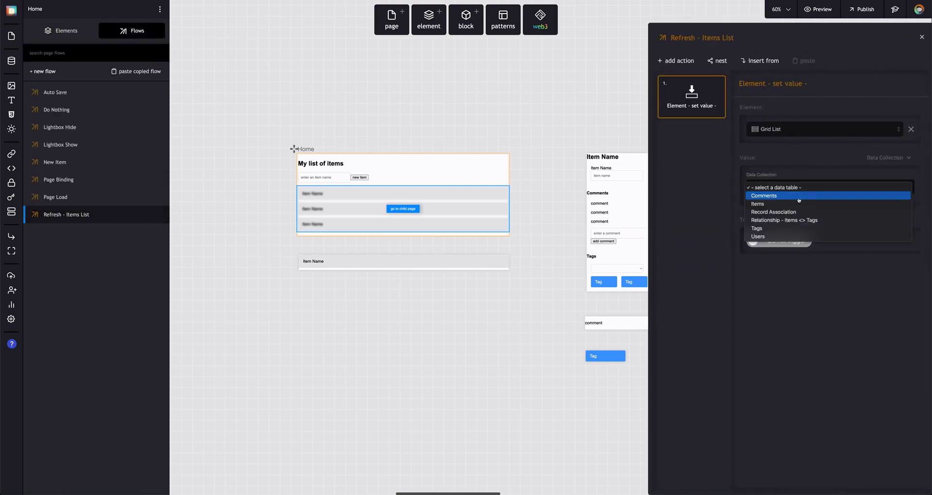
{"action": "left_click", "coordinate": [799, 206]}
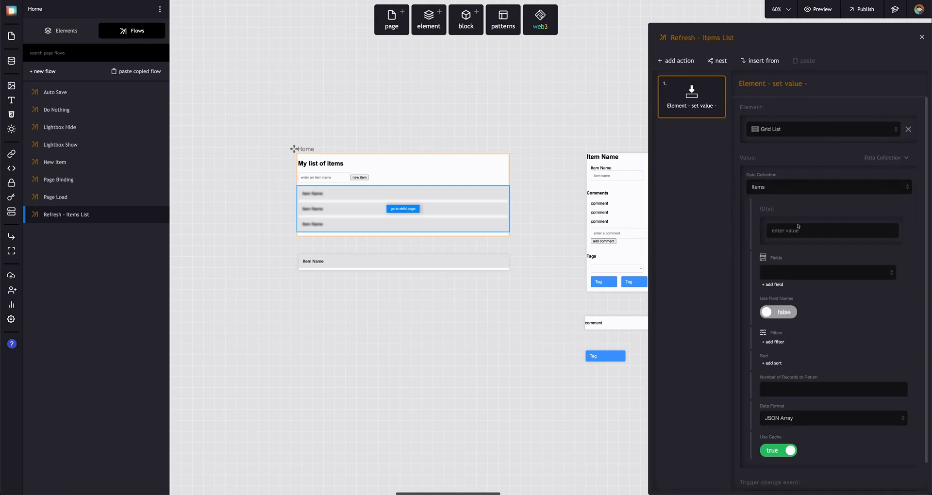
{"action": "left_click", "coordinate": [799, 268]}
{"action": "left_click", "coordinate": [798, 276]}
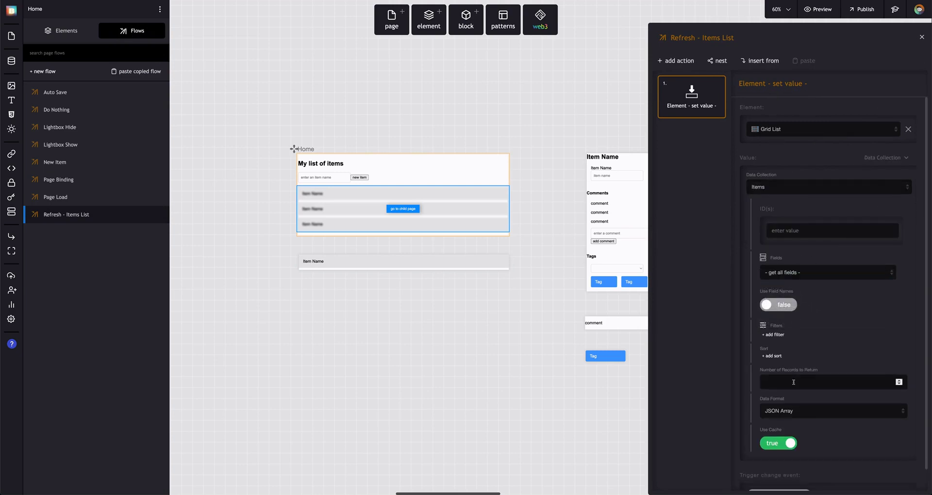
Add a sort by Item Name, Ascending, to the Refresh - Items List action.
{"action": "left_click", "coordinate": [772, 357]}
{"action": "left_click", "coordinate": [776, 361]}
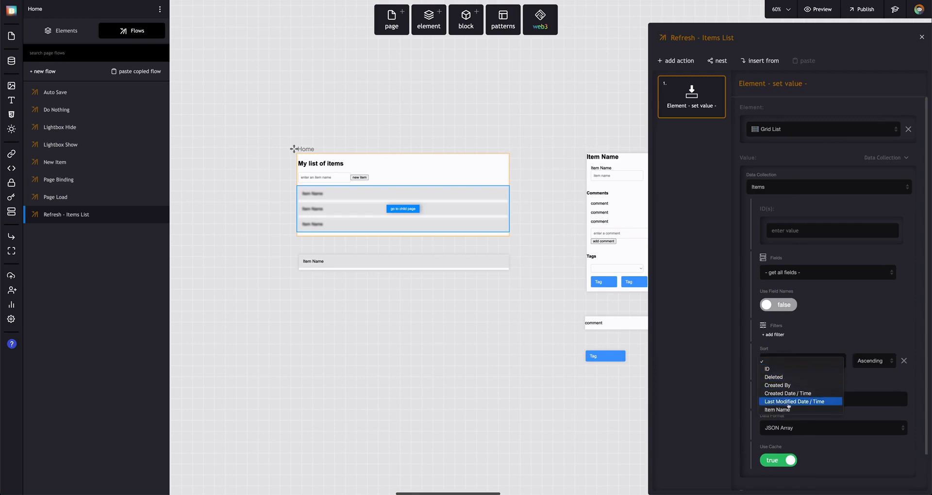
{"action": "left_click", "coordinate": [777, 410]}
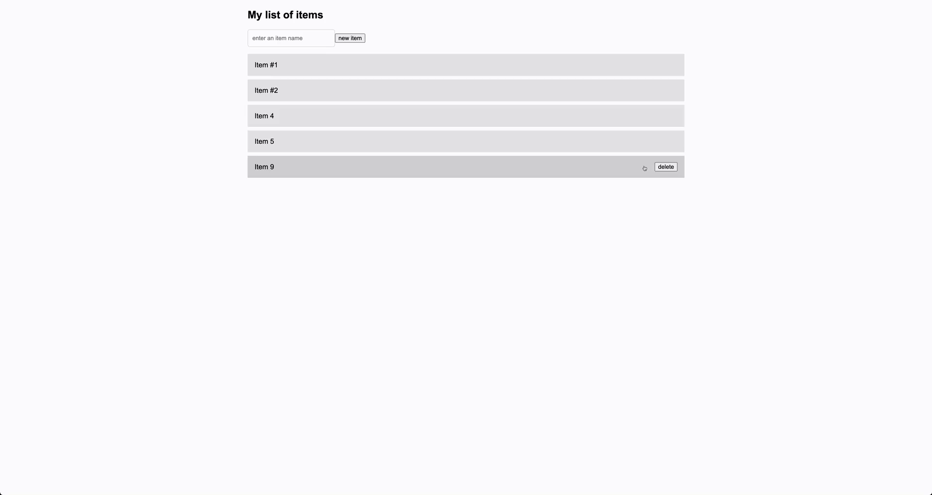
Delete Item 9 from the live items list, open Item 5's edit panel and check its comment.
{"action": "left_click", "coordinate": [666, 167]}
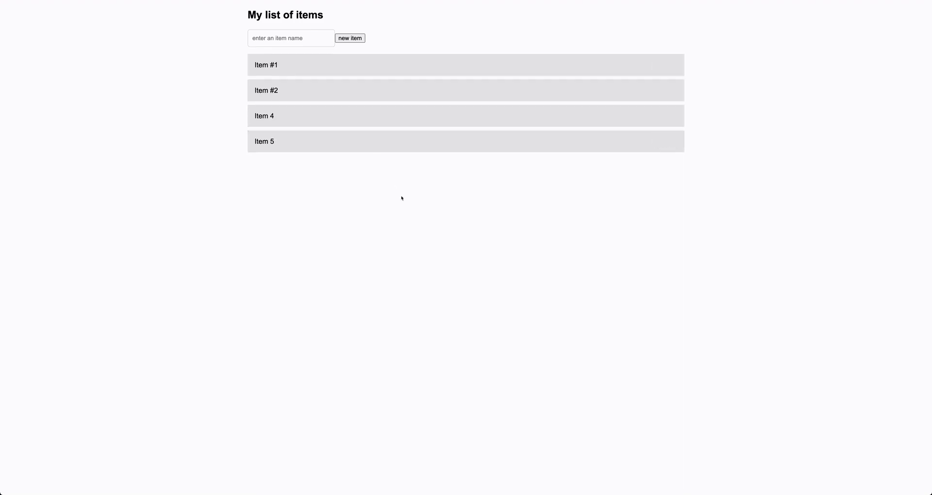
{"action": "left_click", "coordinate": [330, 141]}
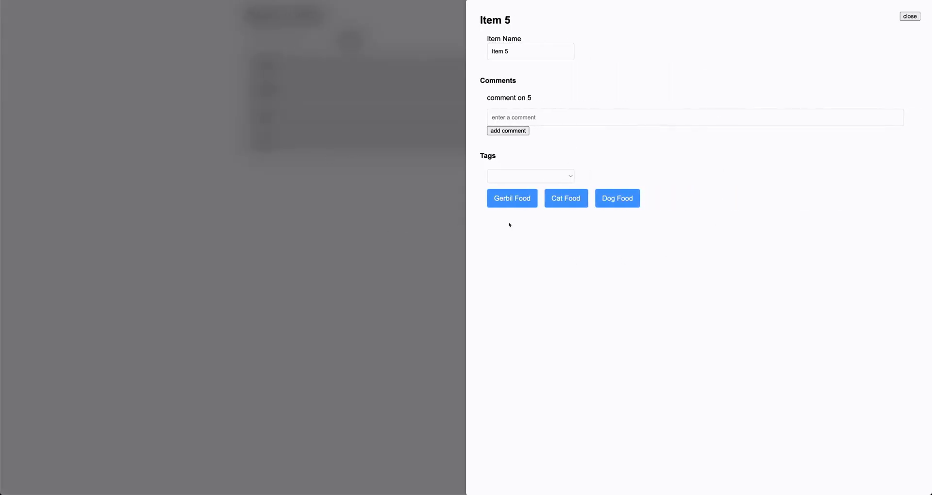
{"action": "left_click_drag", "start_coordinate": [486, 95], "coordinate": [539, 94]}
{"action": "left_click", "coordinate": [544, 151]}
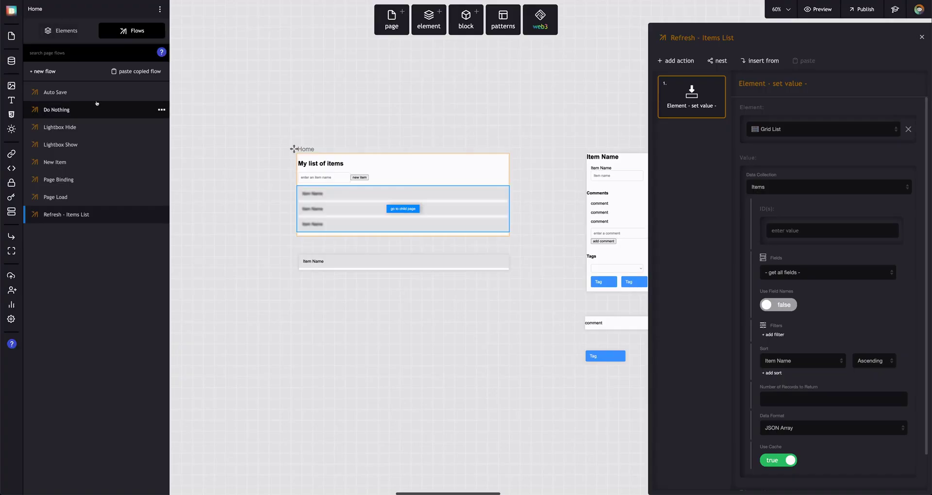
Create a new flow named Refresh - Tags on the Item Edit page.
{"action": "scroll", "coordinate": [532, 212], "scroll_direction": "right", "scroll_amount": 1}
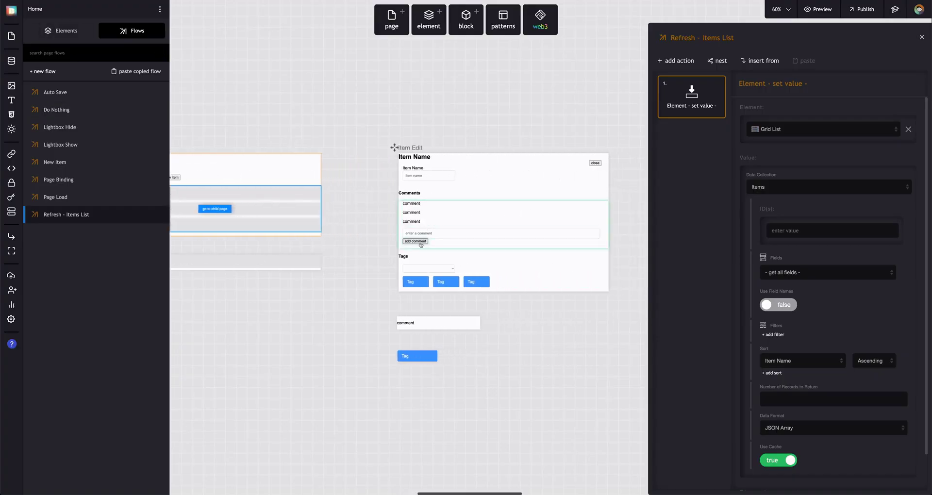
{"action": "left_click", "coordinate": [452, 245]}
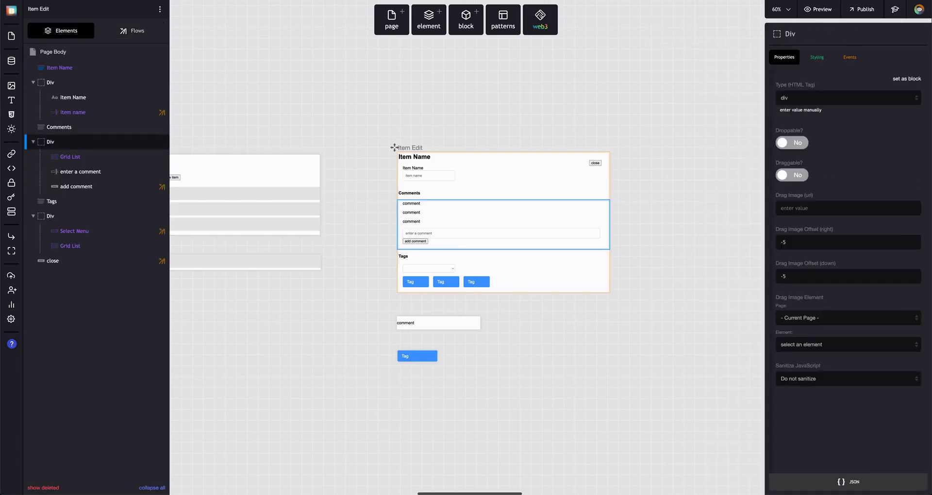
{"action": "left_click", "coordinate": [140, 32]}
{"action": "left_click", "coordinate": [55, 74]}
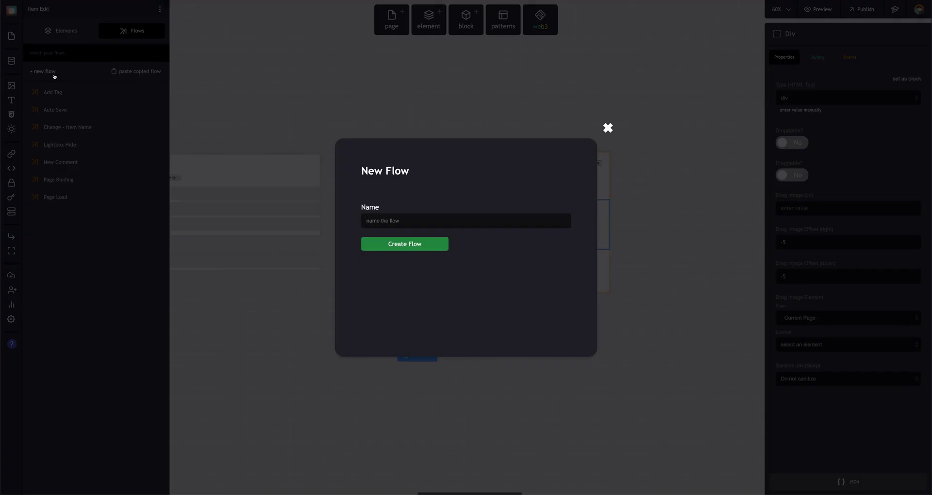
{"action": "type", "text": "Refresh - Tags"}
{"action": "key", "text": "Return"}
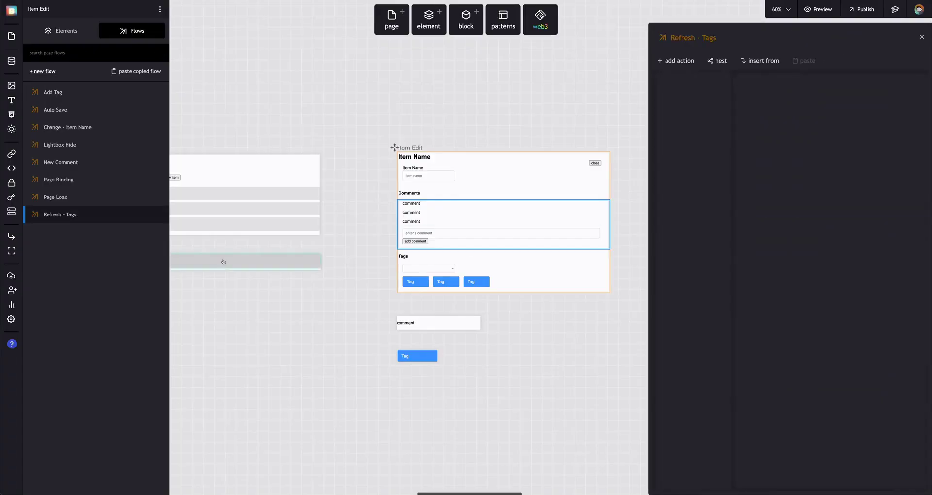
Copy the Element - set value action from the Home page's Refresh - Items List flow.
{"action": "left_click", "coordinate": [251, 172]}
{"action": "left_click", "coordinate": [135, 32]}
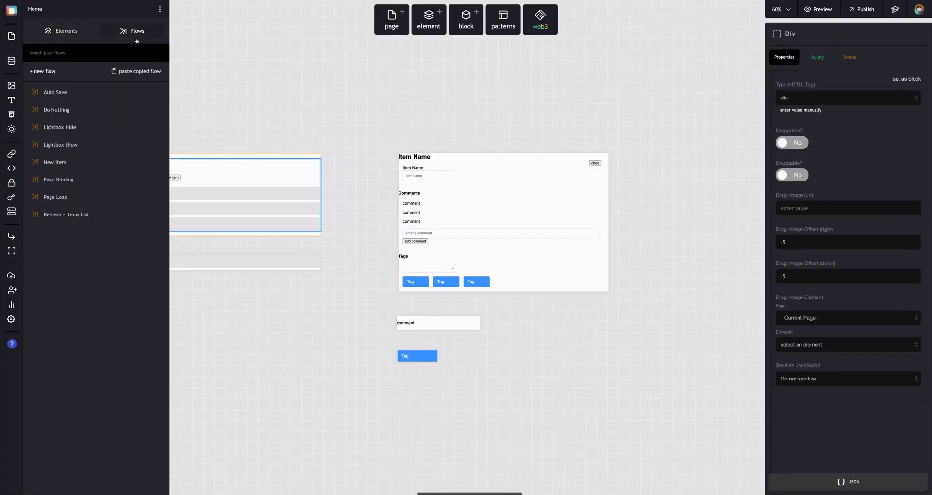
{"action": "left_click", "coordinate": [116, 214]}
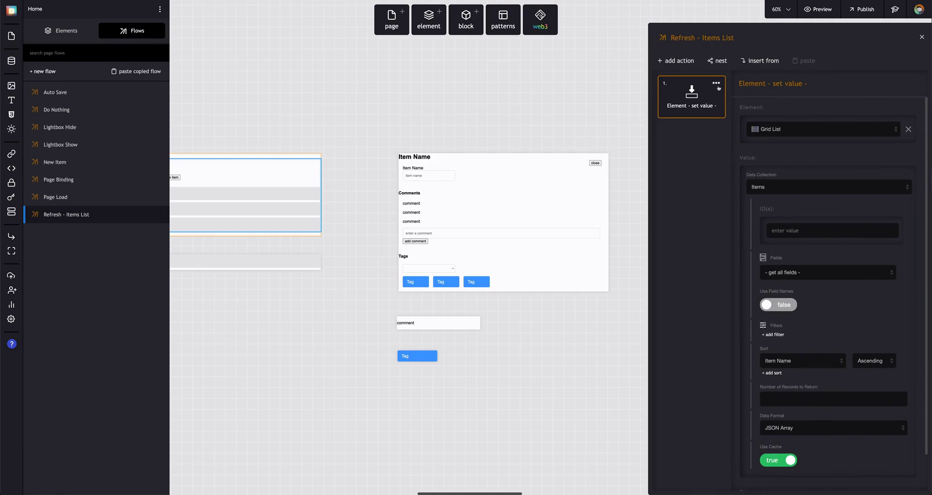
{"action": "left_click", "coordinate": [716, 83]}
{"action": "left_click", "coordinate": [710, 101]}
Paste the copied set value action into the Item Edit page's Refresh - Tags flow.
{"action": "left_click", "coordinate": [405, 204]}
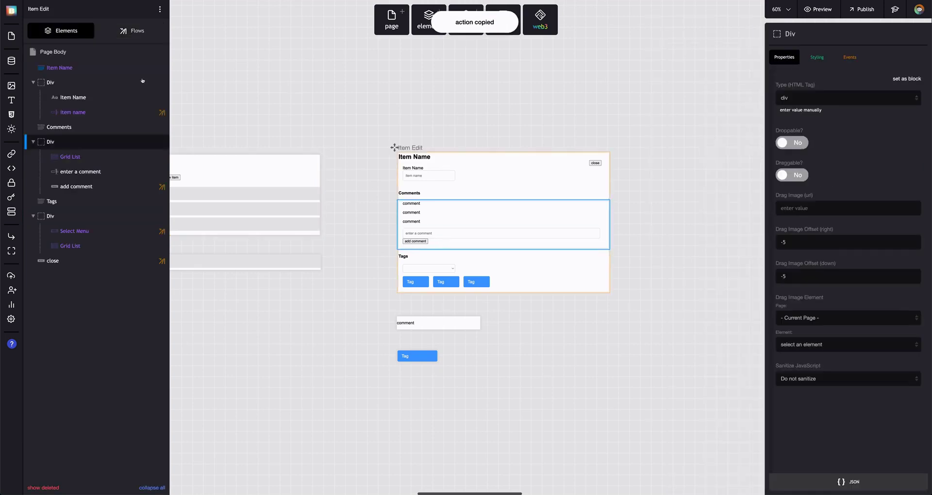
{"action": "left_click", "coordinate": [120, 34]}
{"action": "left_click", "coordinate": [104, 215]}
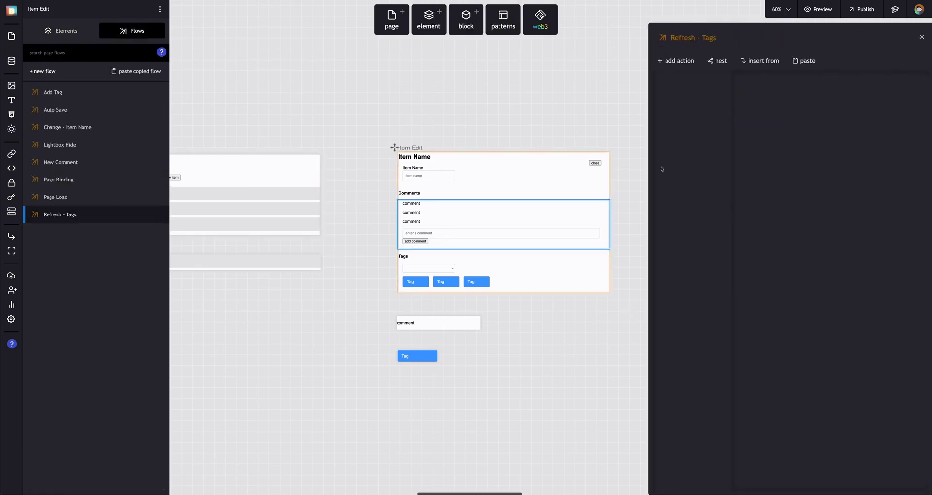
{"action": "left_click", "coordinate": [804, 59]}
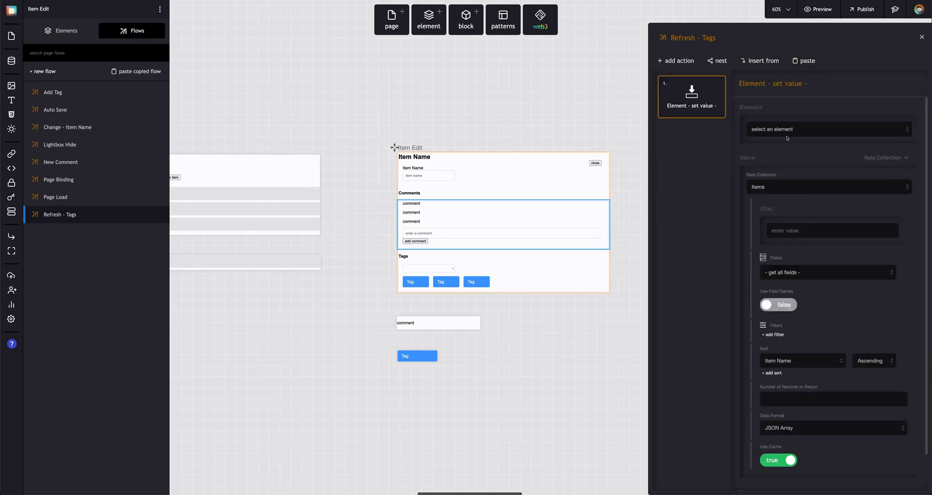
Target the Tags section's Grid List and set the data collection to Relationship - Items <> Tags with all fields.
{"action": "left_click", "coordinate": [817, 136]}
{"action": "scroll", "coordinate": [823, 217], "scroll_direction": "down", "scroll_amount": 3}
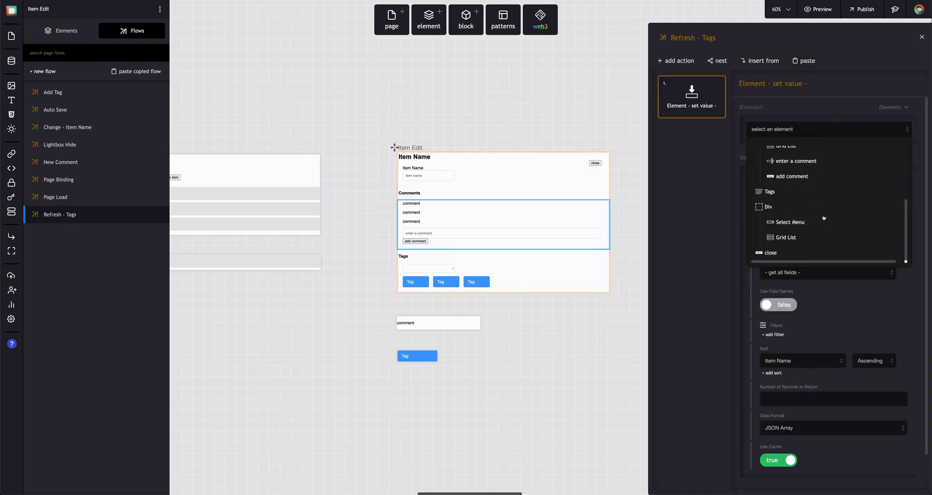
{"action": "left_click", "coordinate": [785, 237]}
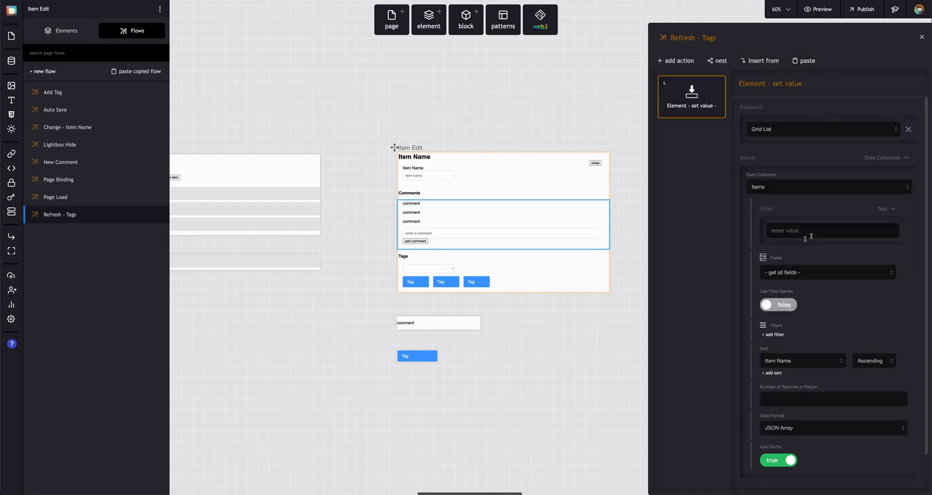
{"action": "left_click", "coordinate": [790, 190]}
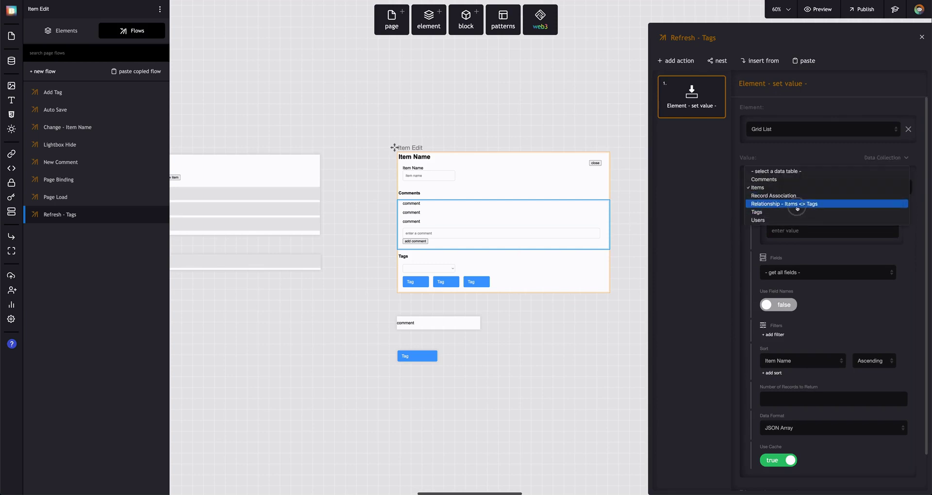
{"action": "left_click", "coordinate": [795, 204]}
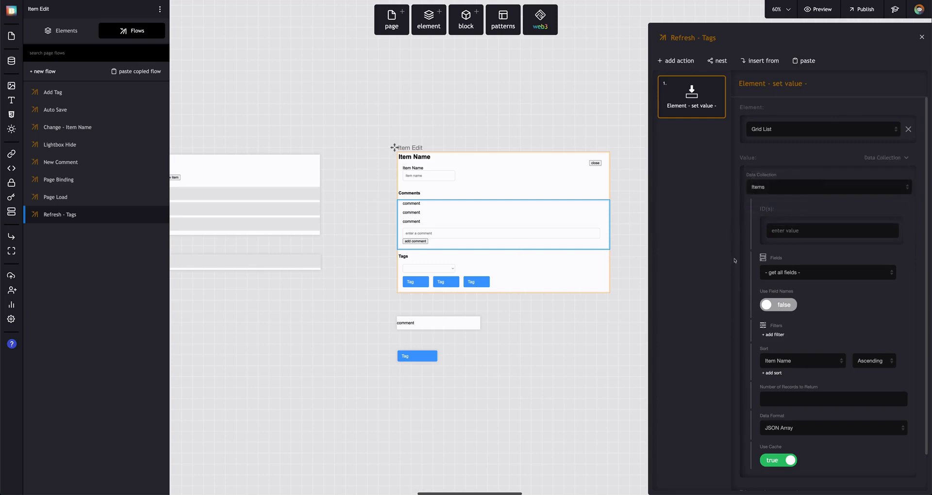
{"action": "left_click", "coordinate": [818, 266]}
{"action": "left_click", "coordinate": [781, 275]}
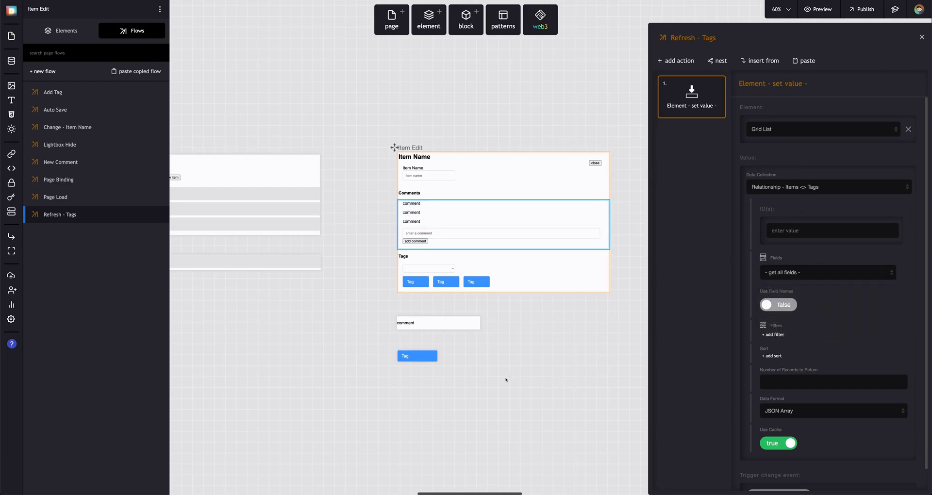
Inspect the collection list settings and expanded AND filter of the Tags Grid List on the Item Edit page.
{"action": "left_click", "coordinate": [471, 272]}
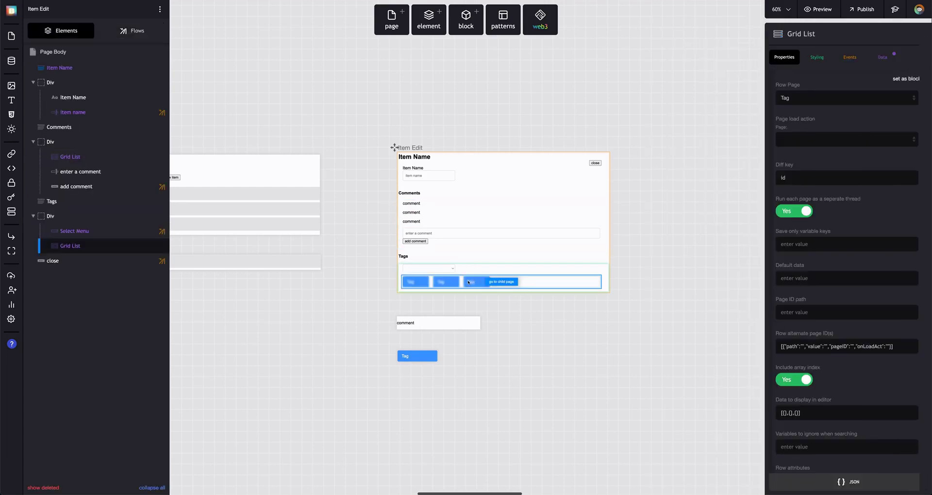
{"action": "left_click", "coordinate": [883, 57]}
{"action": "left_click", "coordinate": [896, 81]}
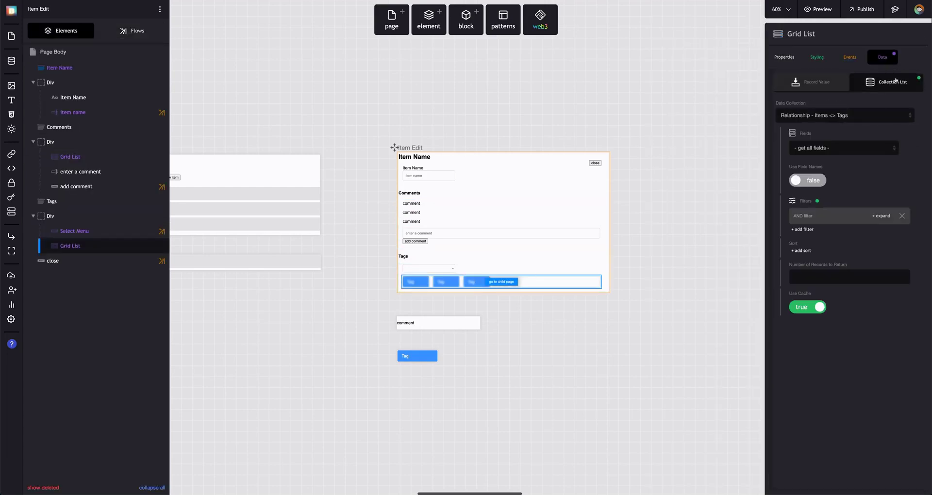
{"action": "left_click", "coordinate": [843, 216]}
{"action": "scroll", "coordinate": [839, 259], "scroll_direction": "down", "scroll_amount": 1}
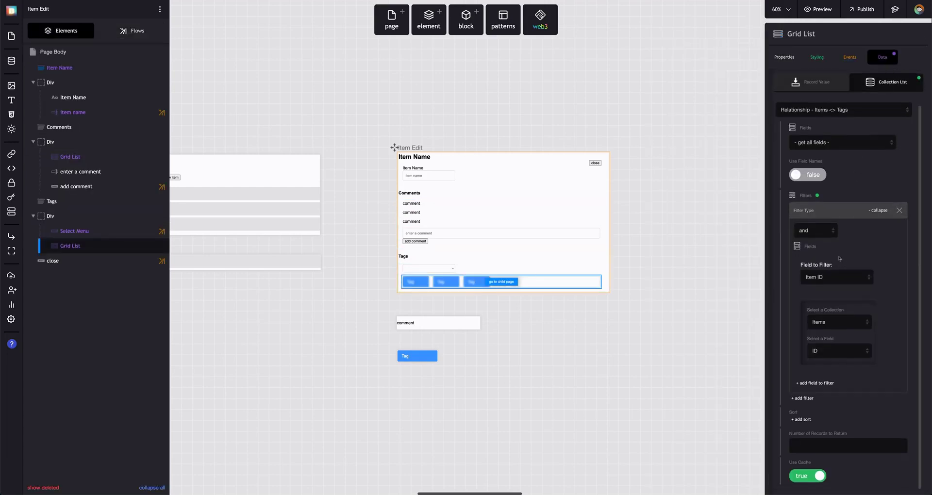
{"action": "mouse_move", "coordinate": [834, 309]}
Add an and filter on Item ID to the Refresh - Tags action, with Current Record Field Value as its value type.
{"action": "left_click", "coordinate": [128, 29]}
{"action": "left_click", "coordinate": [110, 216]}
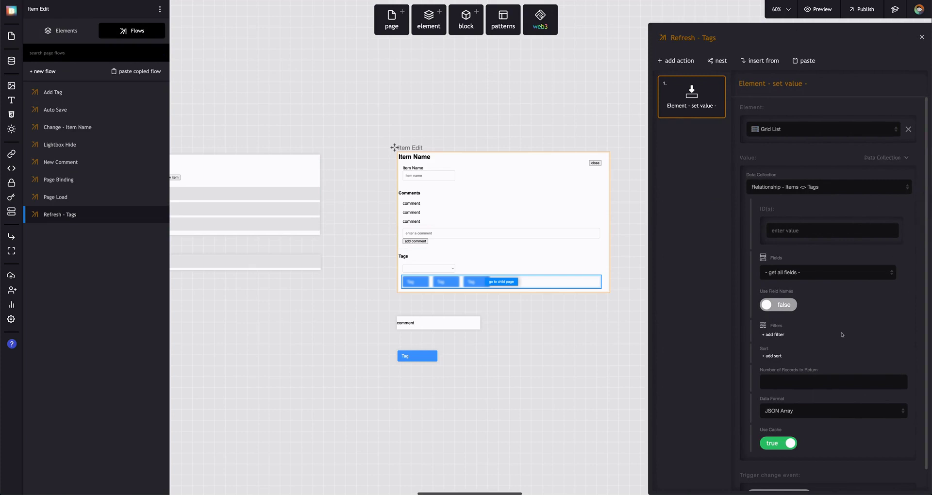
{"action": "left_click", "coordinate": [774, 335]}
{"action": "scroll", "coordinate": [805, 327], "scroll_direction": "down", "scroll_amount": 4}
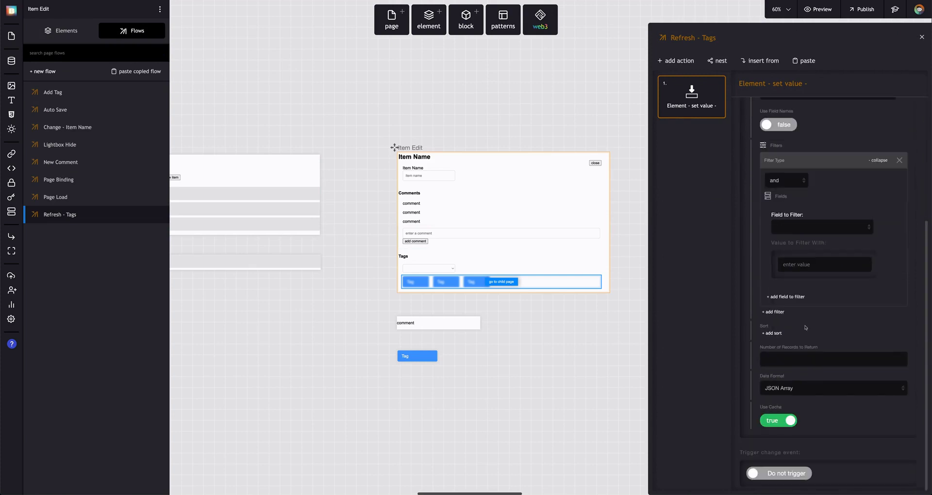
{"action": "left_click", "coordinate": [813, 228]}
{"action": "left_click", "coordinate": [806, 285]}
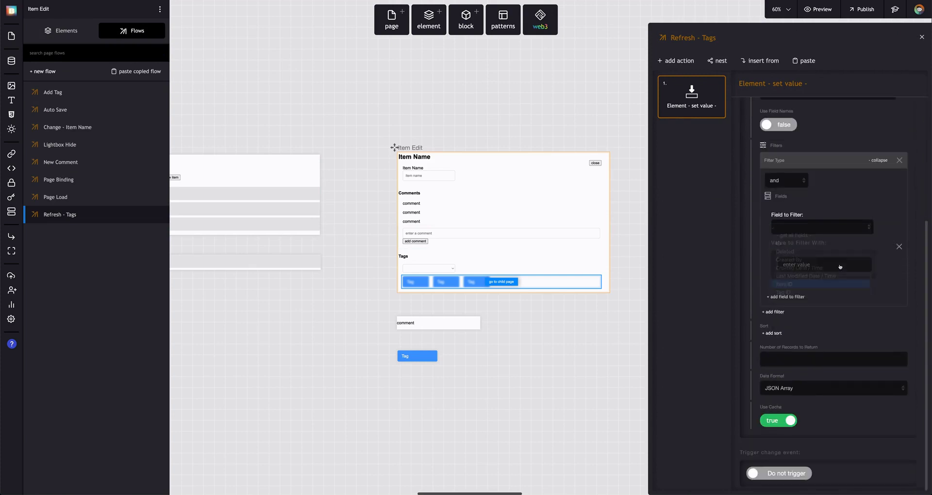
{"action": "left_click", "coordinate": [863, 244]}
{"action": "left_click", "coordinate": [828, 350]}
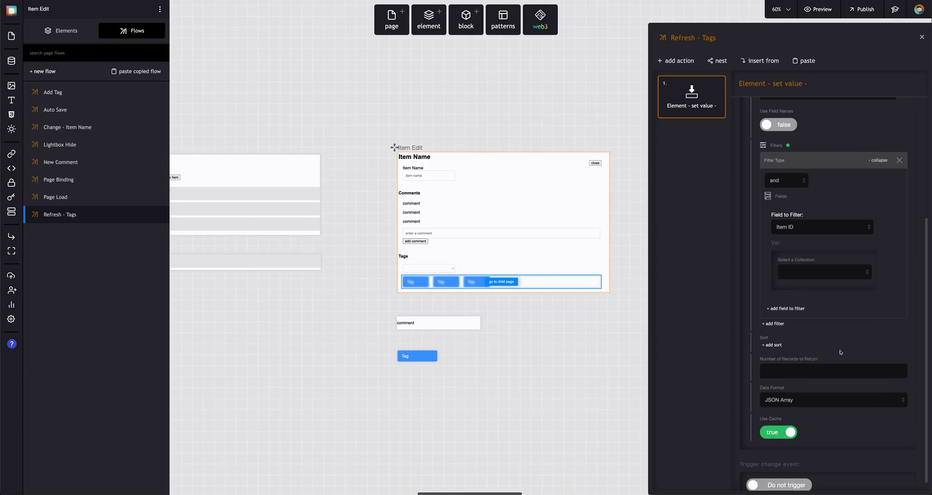
Set the Refresh - Tags filter's value to the ID field of the Items collection.
{"action": "left_click", "coordinate": [820, 273]}
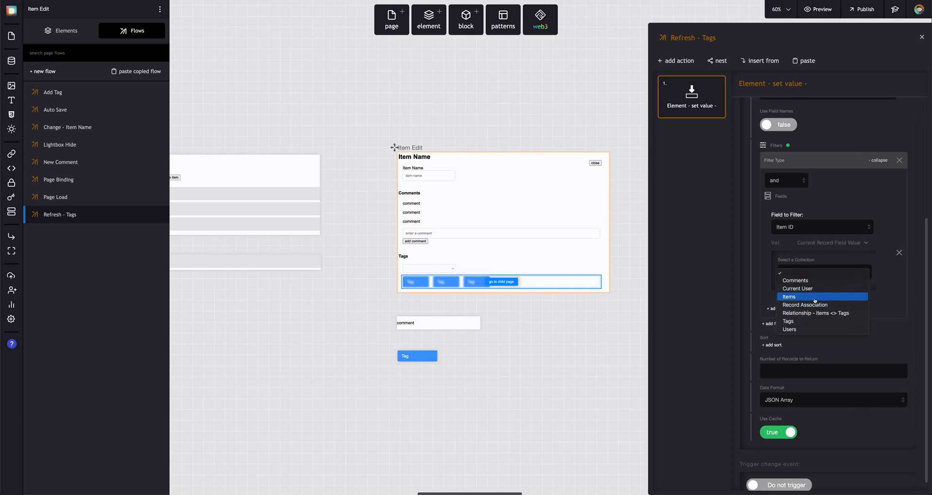
{"action": "left_click", "coordinate": [815, 298]}
{"action": "left_click", "coordinate": [816, 301]}
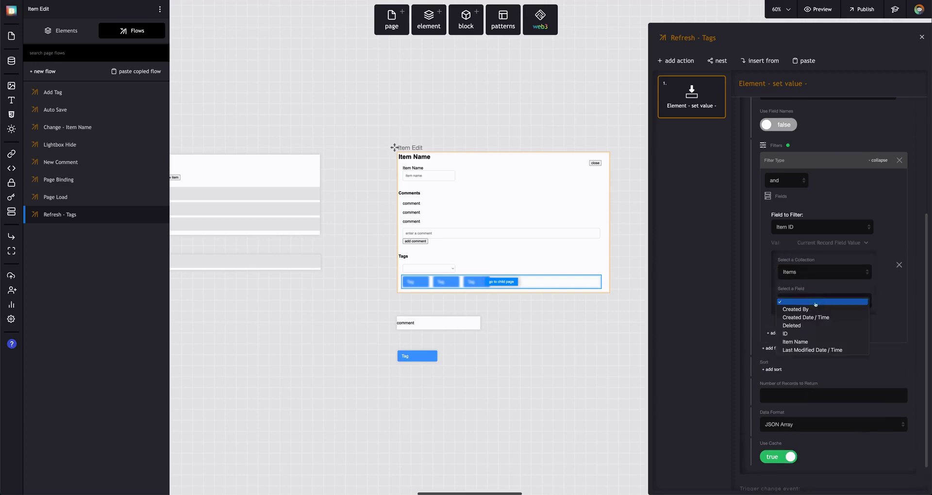
{"action": "left_click", "coordinate": [816, 335]}
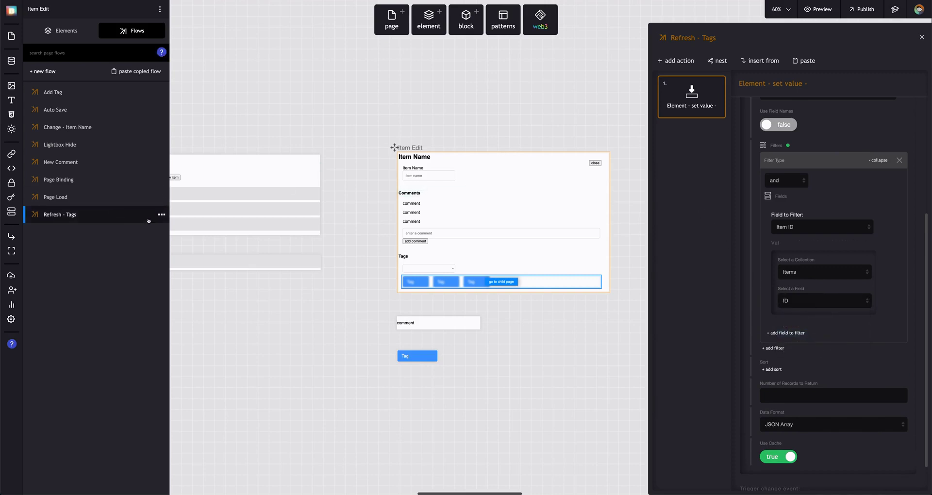
Duplicate the Refresh - Tags flow and rename the copy as Refresh - Comments.
{"action": "left_click", "coordinate": [162, 214]}
{"action": "left_click", "coordinate": [146, 244]}
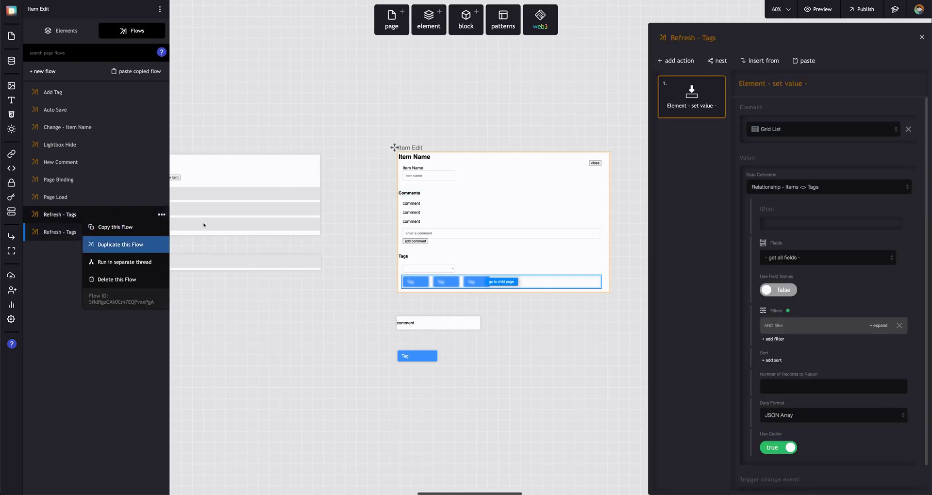
{"action": "double_click", "coordinate": [708, 37]}
{"action": "type", "text": "Comment"}
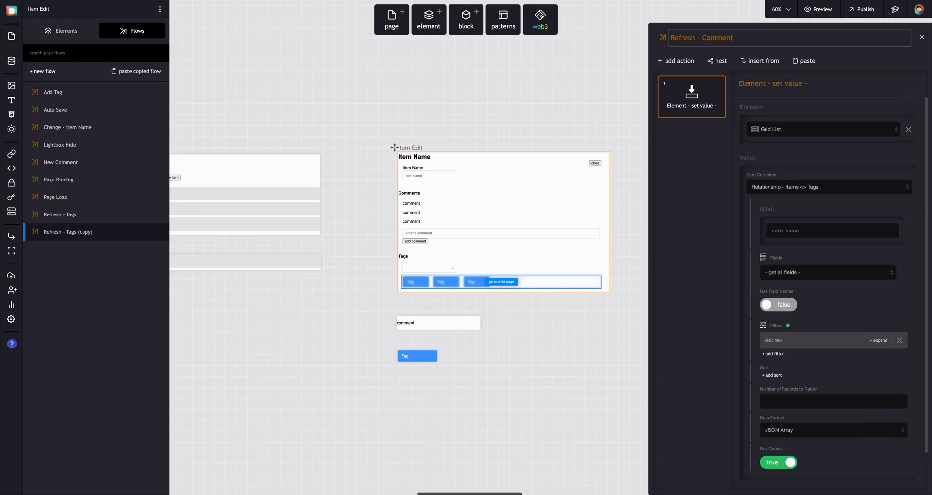
{"action": "key", "text": "Return"}
Target the Comments section's Grid List in the Refresh - Comments set value action.
{"action": "left_click", "coordinate": [820, 130]}
{"action": "scroll", "coordinate": [803, 214], "scroll_direction": "down", "scroll_amount": 2}
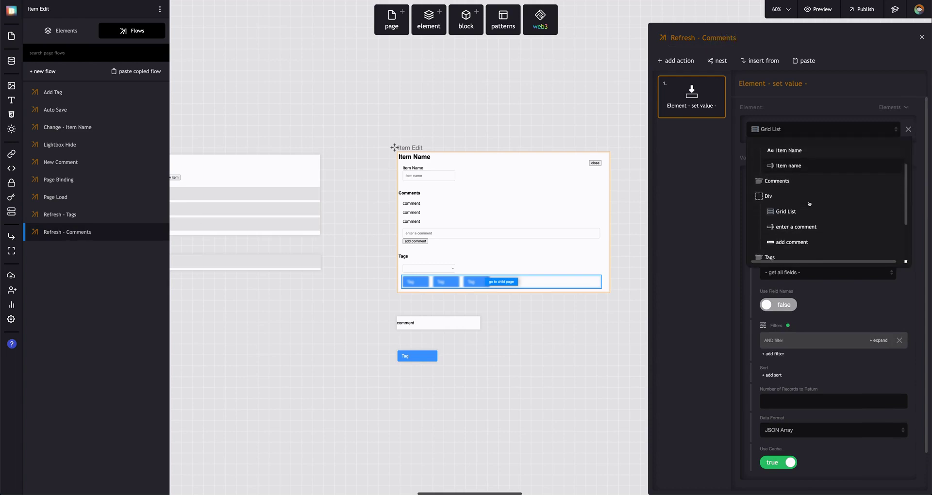
{"action": "left_click", "coordinate": [803, 214]}
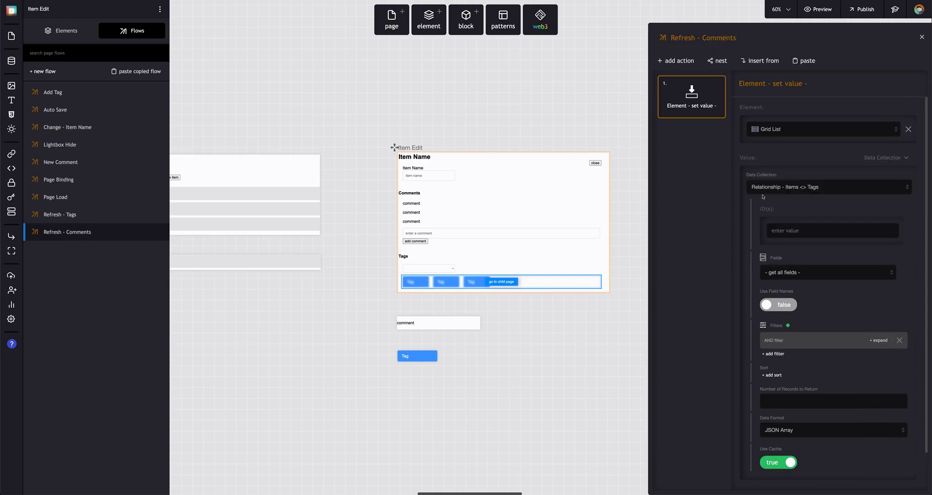
Rename the Item Edit page's two grid lists as Grid List - Comments and Grid List - Tags.
{"action": "left_click", "coordinate": [424, 215]}
{"action": "left_click", "coordinate": [830, 35]}
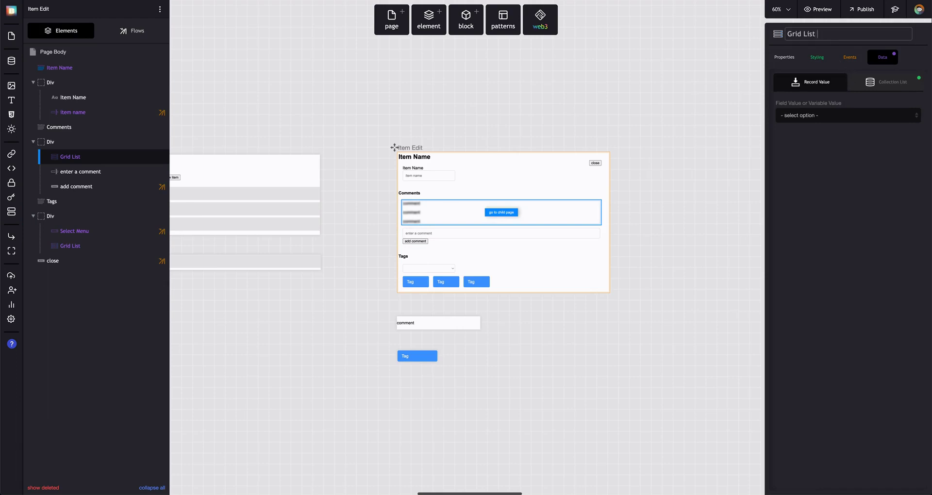
{"action": "type", "text": "- Comments"}
{"action": "left_click", "coordinate": [534, 283]}
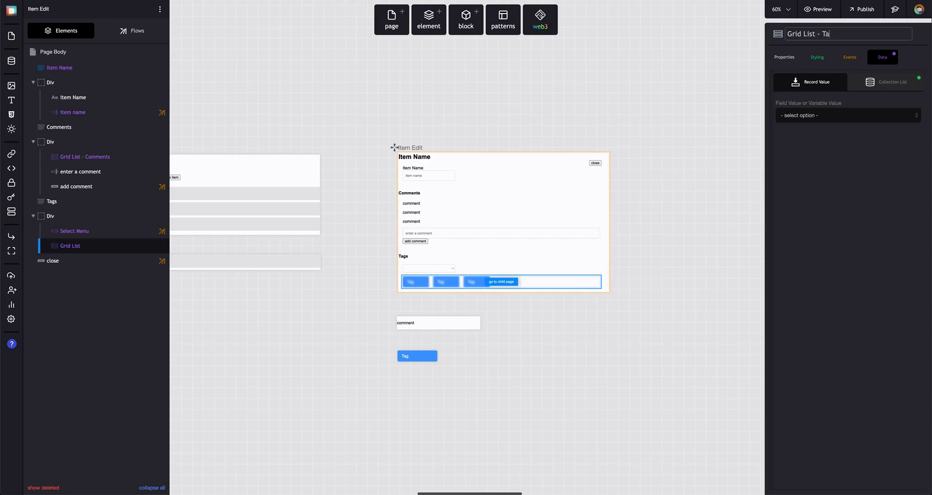
Set the Refresh - Comments action's data collection to Comments and have it get all fields.
{"action": "left_click", "coordinate": [133, 31]}
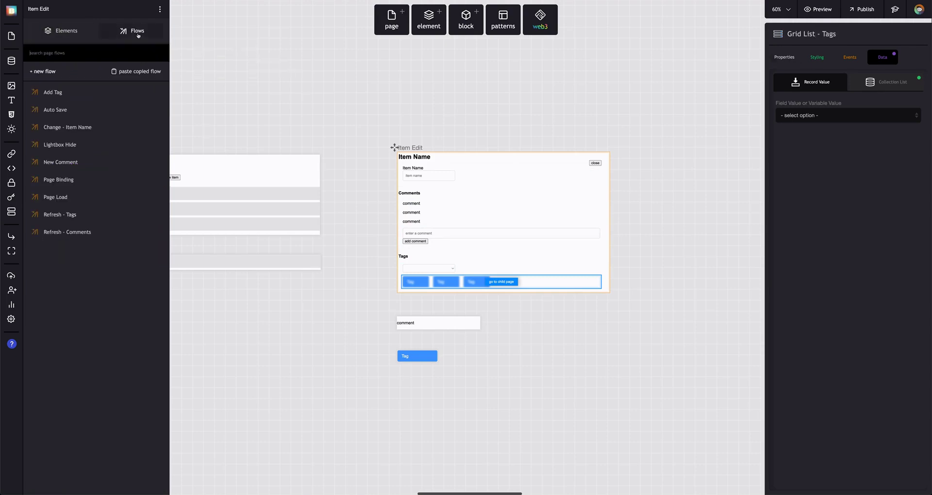
{"action": "left_click", "coordinate": [115, 220]}
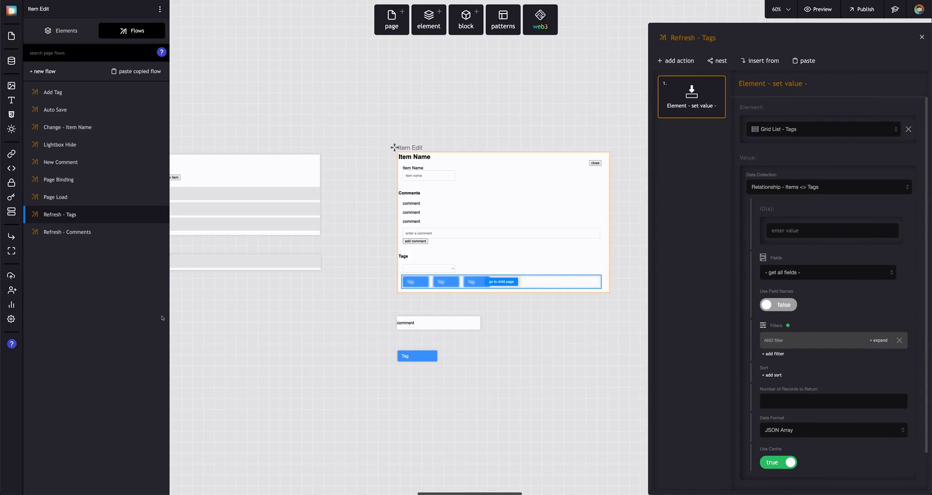
{"action": "left_click", "coordinate": [86, 233]}
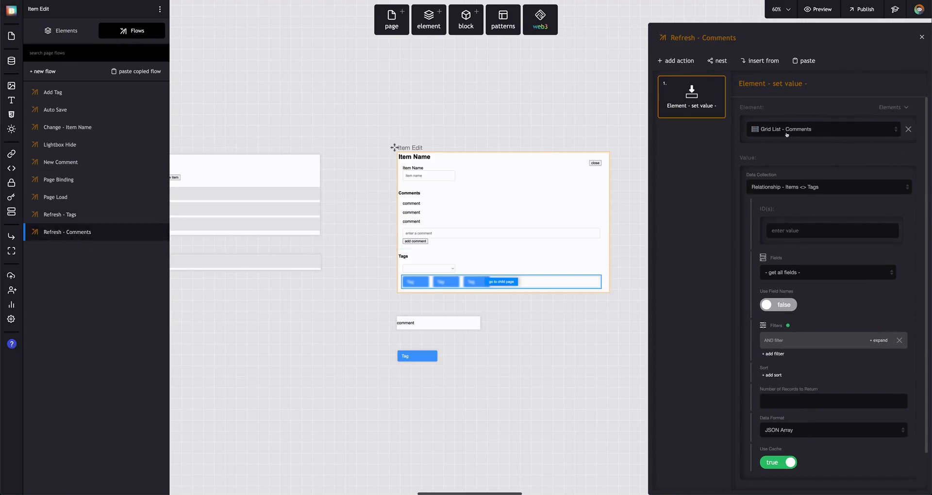
{"action": "left_click", "coordinate": [800, 186]}
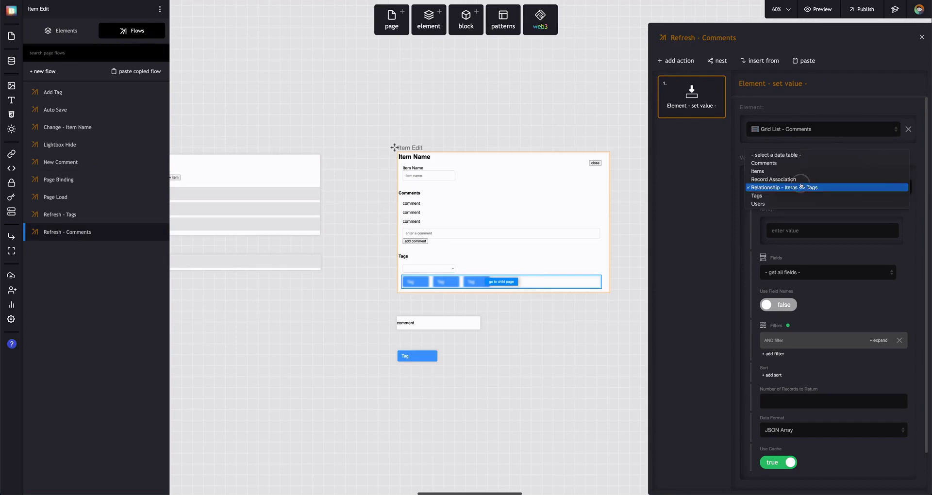
{"action": "left_click", "coordinate": [801, 163]}
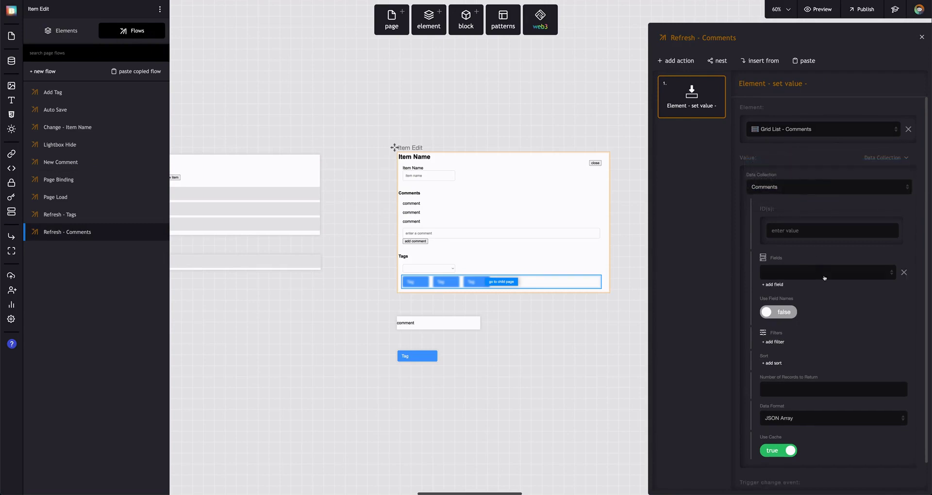
{"action": "left_click", "coordinate": [796, 270]}
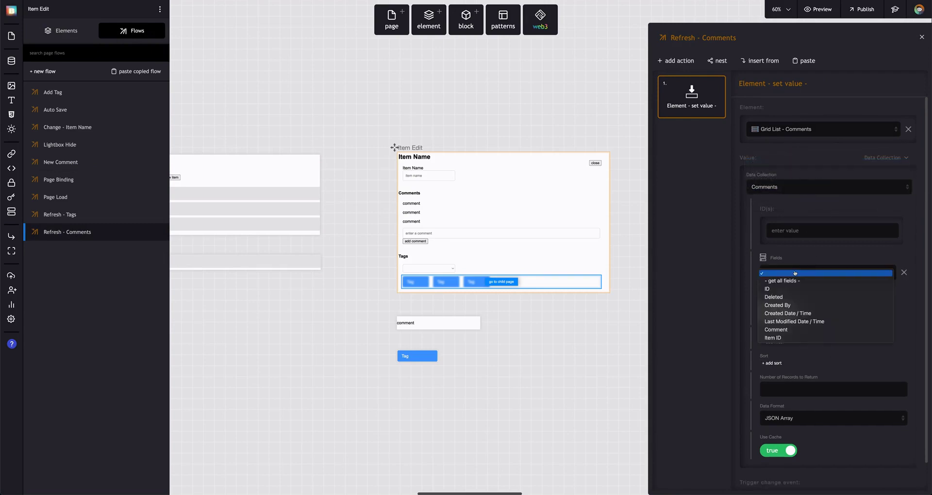
{"action": "left_click", "coordinate": [789, 277]}
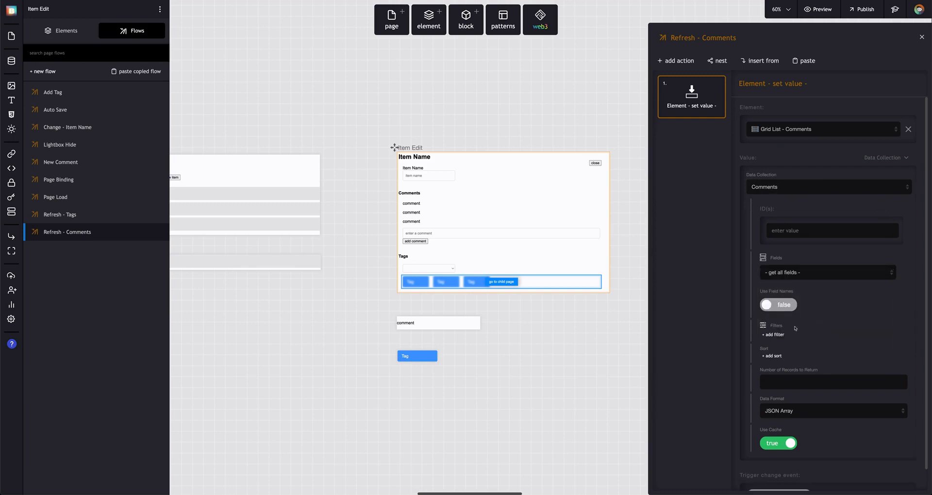
Add an and filter on Item ID to the Refresh - Comments action, using the current record's ID from Items as its value.
{"action": "left_click", "coordinate": [776, 334]}
{"action": "scroll", "coordinate": [810, 222], "scroll_direction": "down", "scroll_amount": 4}
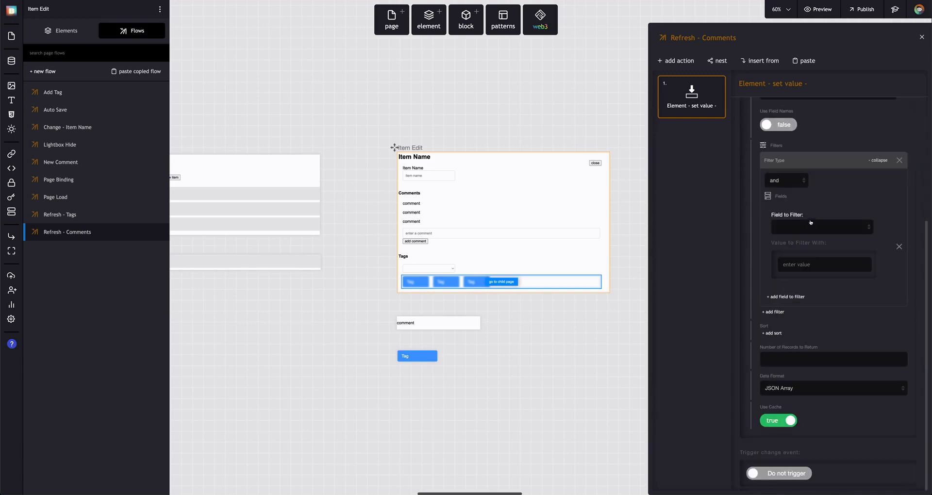
{"action": "left_click", "coordinate": [810, 222]}
{"action": "left_click", "coordinate": [849, 247]}
{"action": "left_click", "coordinate": [855, 245]}
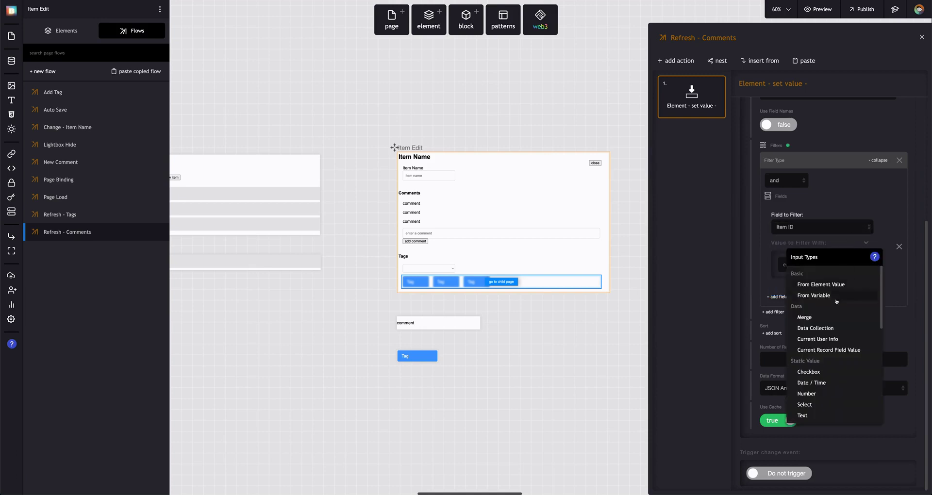
{"action": "left_click", "coordinate": [831, 350]}
{"action": "left_click", "coordinate": [825, 272]}
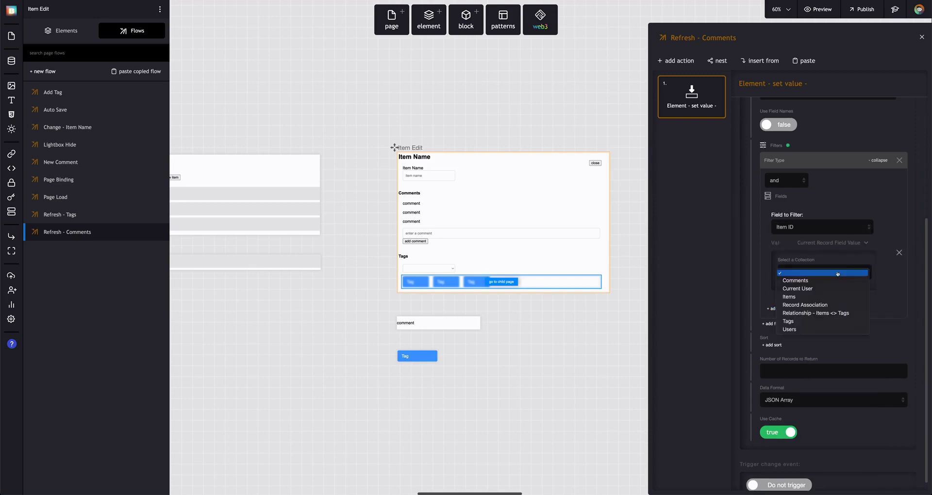
{"action": "left_click", "coordinate": [830, 297]}
{"action": "left_click", "coordinate": [825, 300]}
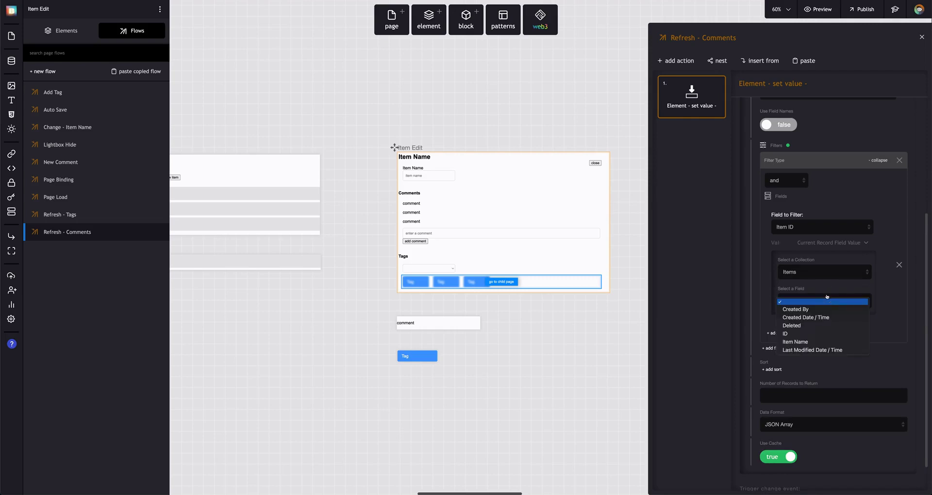
{"action": "left_click", "coordinate": [821, 332]}
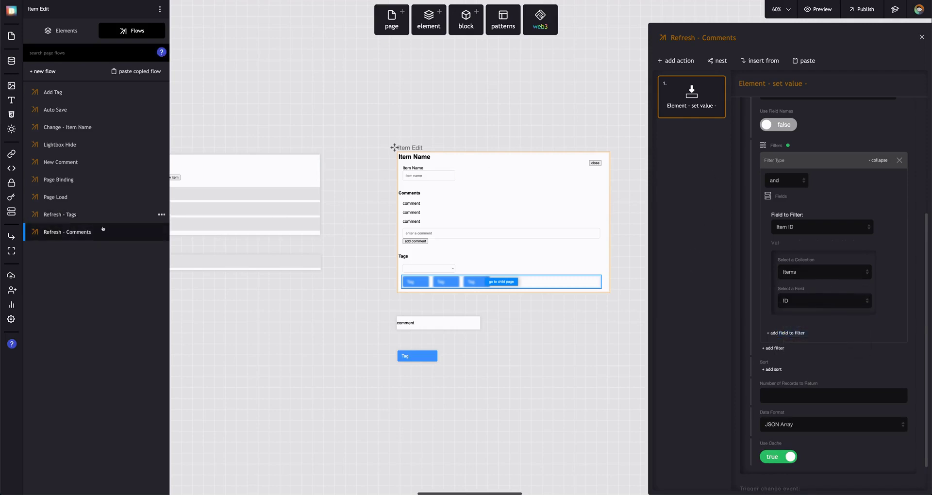
Nest the Refresh - Comments flow in the New Comment flow directly after the create record action.
{"action": "left_click", "coordinate": [97, 165]}
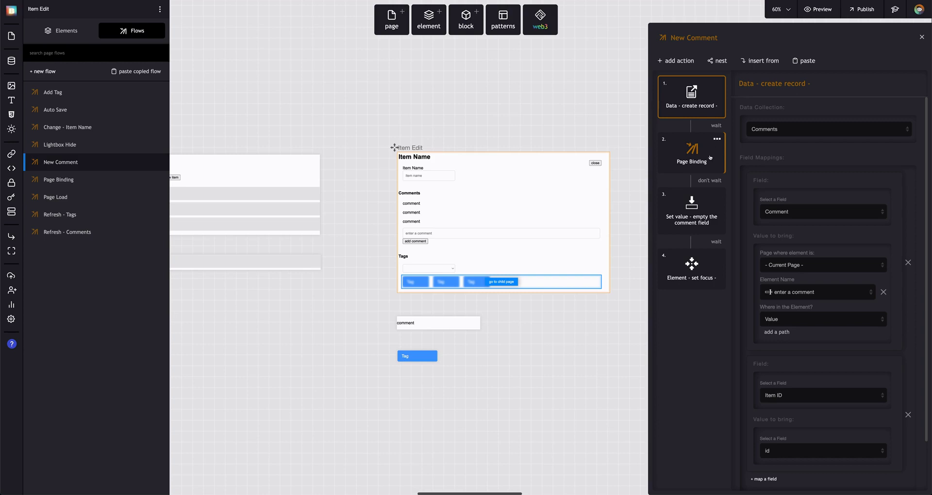
{"action": "left_click", "coordinate": [717, 66]}
{"action": "scroll", "coordinate": [714, 119], "scroll_direction": "down", "scroll_amount": 2}
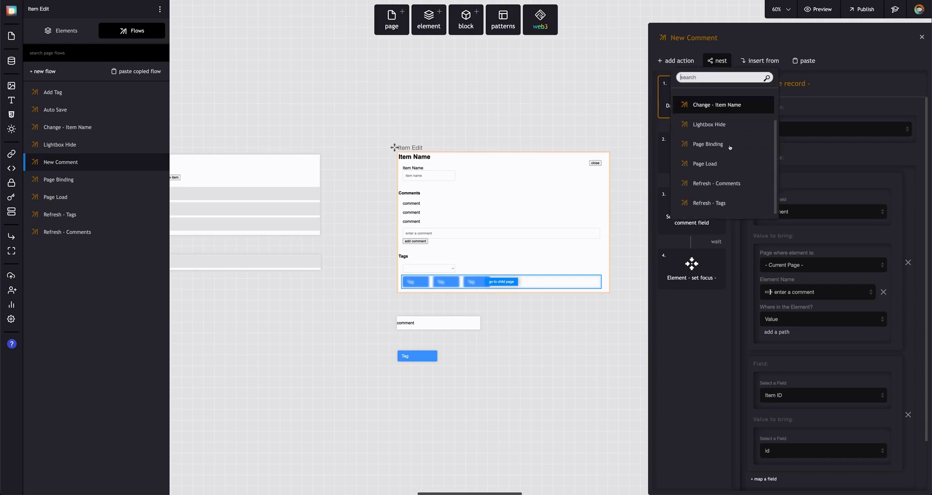
{"action": "left_click", "coordinate": [727, 185]}
{"action": "left_click_drag", "start_coordinate": [691, 330], "coordinate": [700, 123]}
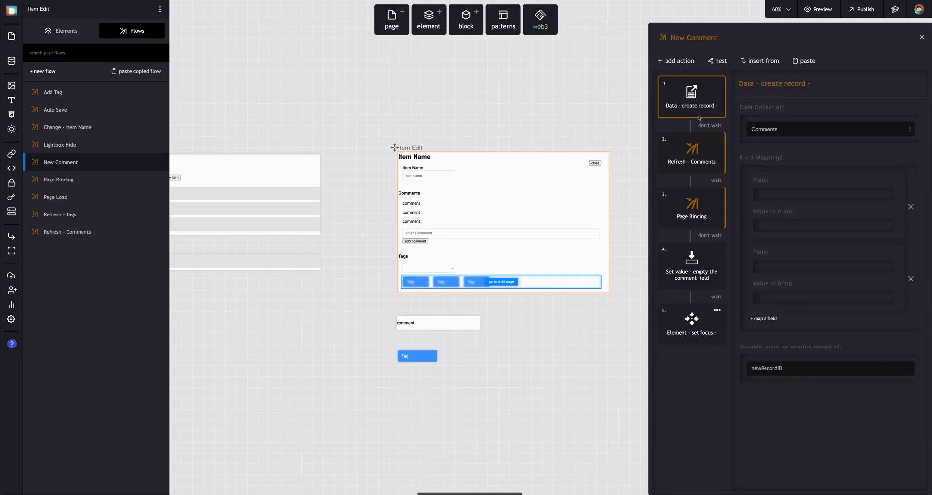
Remove the Page Binding group from the New Comment flow and set the create record action to wait.
{"action": "left_click", "coordinate": [717, 194]}
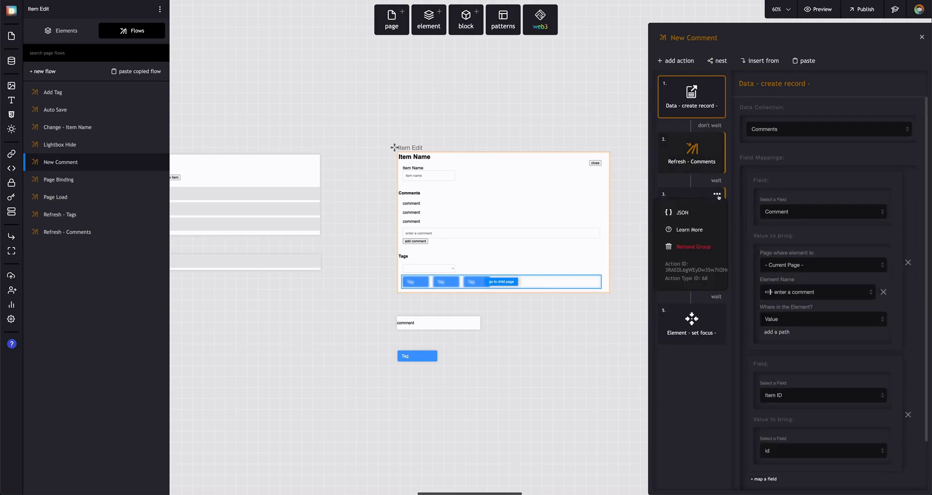
{"action": "left_click", "coordinate": [701, 247]}
{"action": "left_click", "coordinate": [711, 126]}
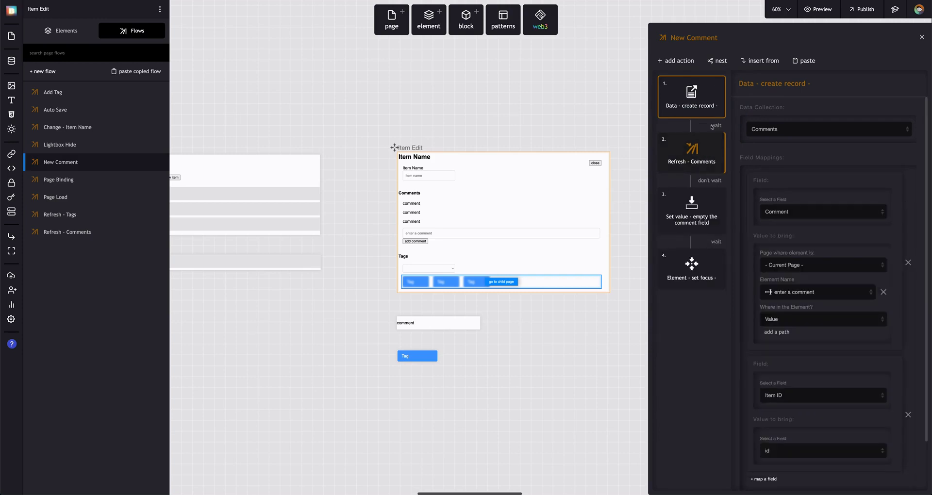
Rename the Add Tag flow as New Tag.
{"action": "left_click", "coordinate": [100, 217]}
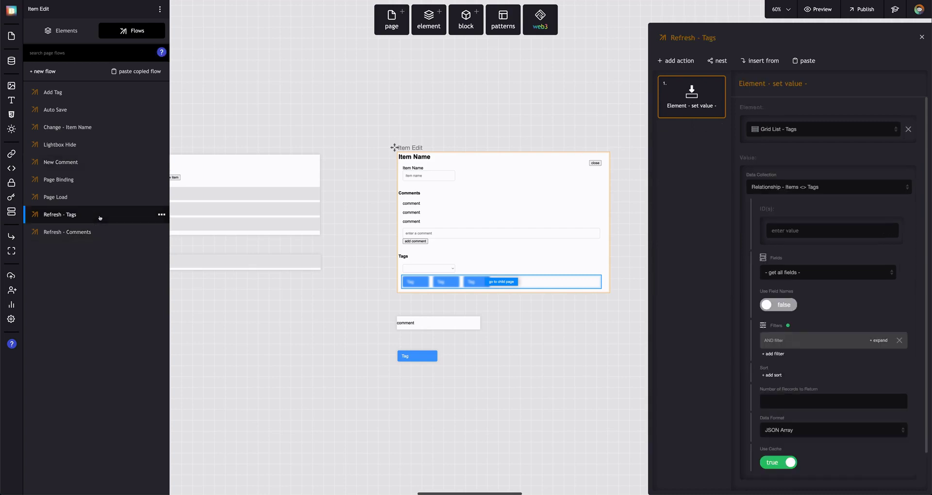
{"action": "left_click", "coordinate": [76, 92]}
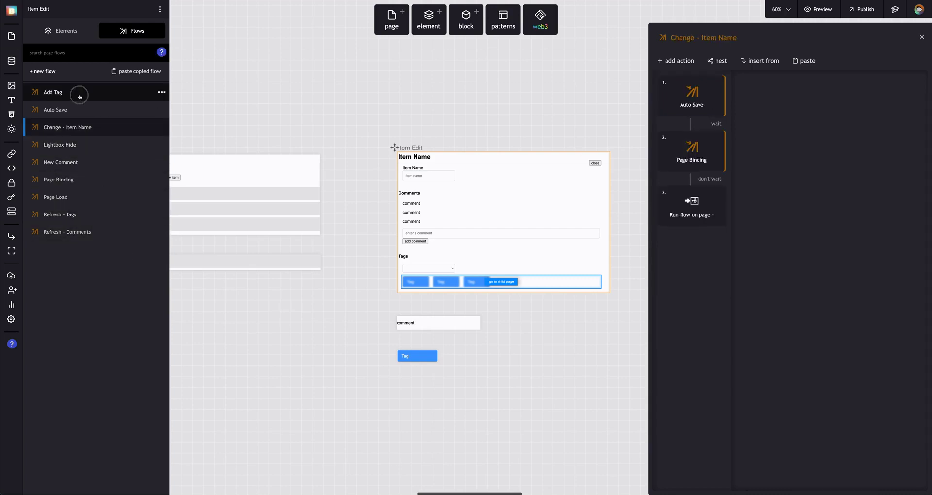
{"action": "left_click", "coordinate": [679, 37]}
{"action": "double_click", "coordinate": [678, 38]}
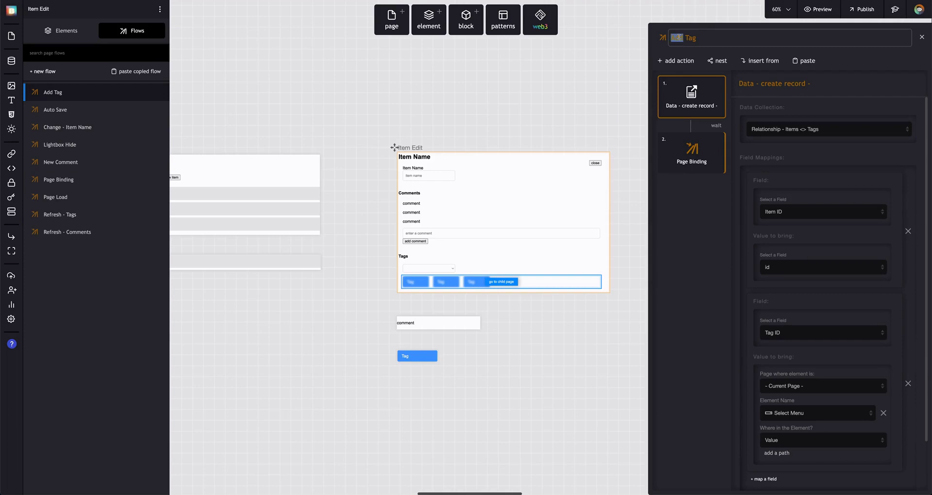
{"action": "type", "text": "New"}
Replace the New Tag flow's Page Binding group with the nested Refresh - Tags flow and set the create record action to wait.
{"action": "left_click", "coordinate": [717, 61]}
{"action": "left_click", "coordinate": [725, 203]}
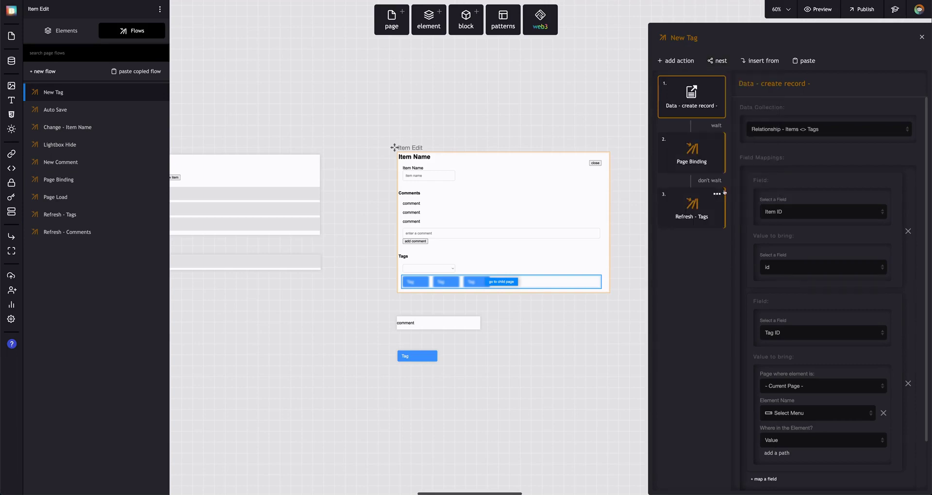
{"action": "left_click", "coordinate": [717, 140]}
{"action": "left_click", "coordinate": [715, 191]}
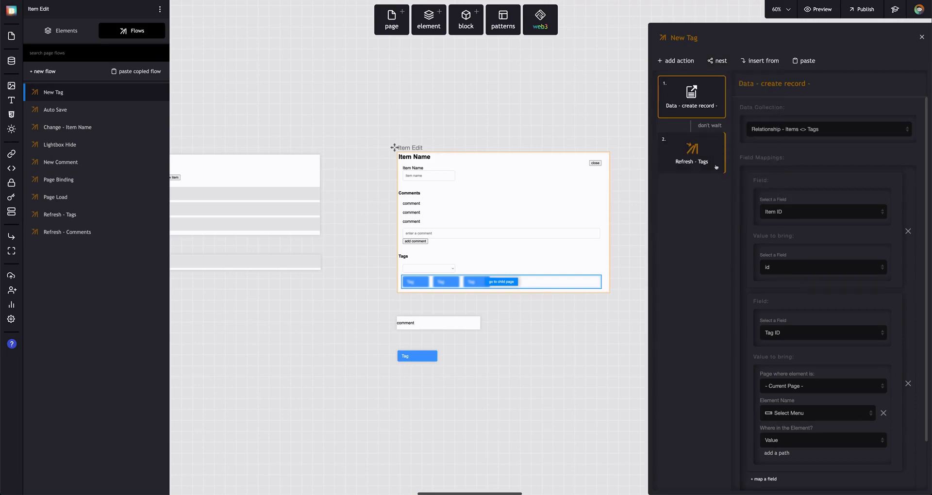
{"action": "left_click", "coordinate": [712, 127]}
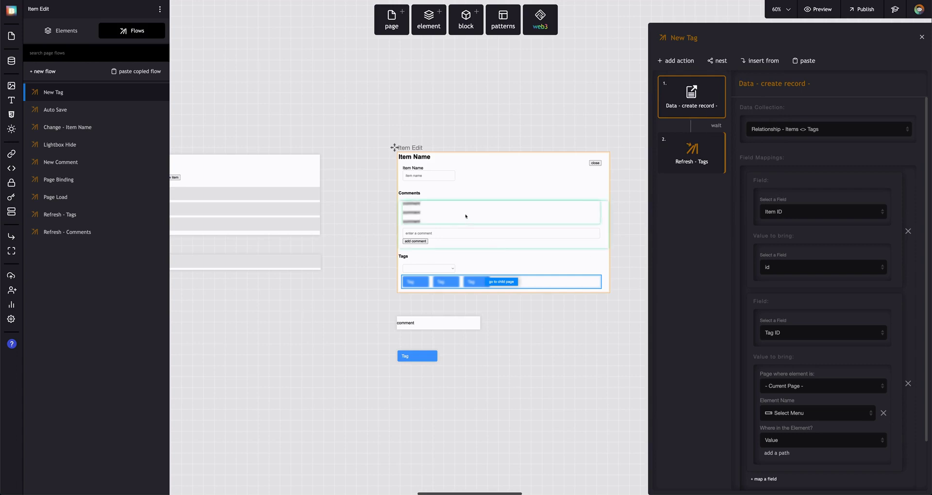
Clear the data collection of the comments grid list on the Item Edit page.
{"action": "left_click", "coordinate": [83, 180]}
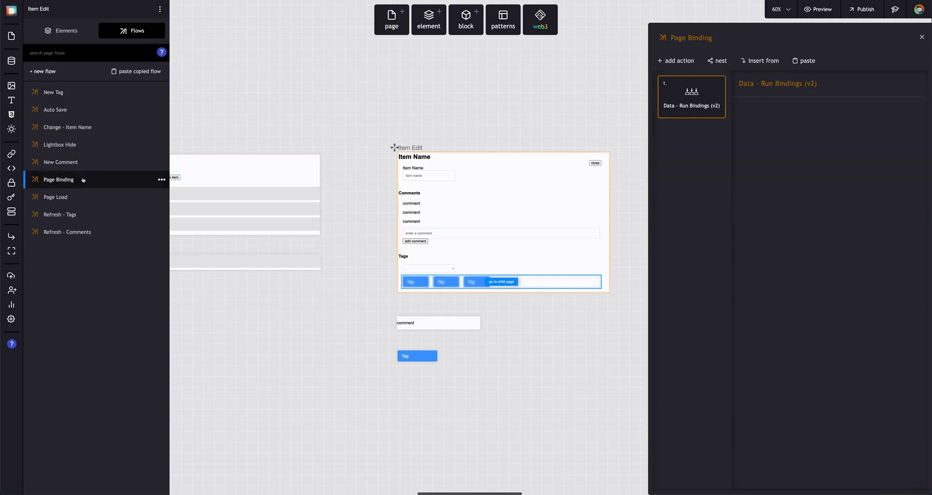
{"action": "left_click", "coordinate": [481, 212]}
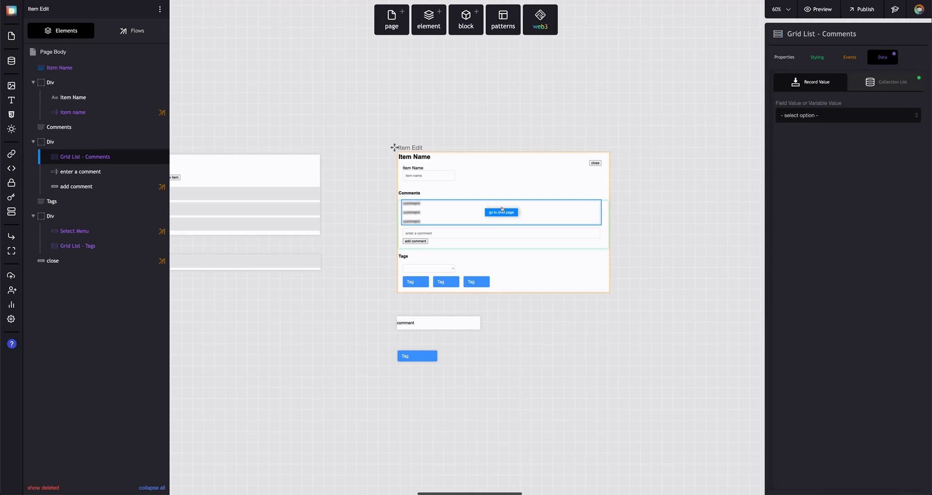
{"action": "left_click", "coordinate": [879, 83]}
{"action": "left_click", "coordinate": [844, 115]}
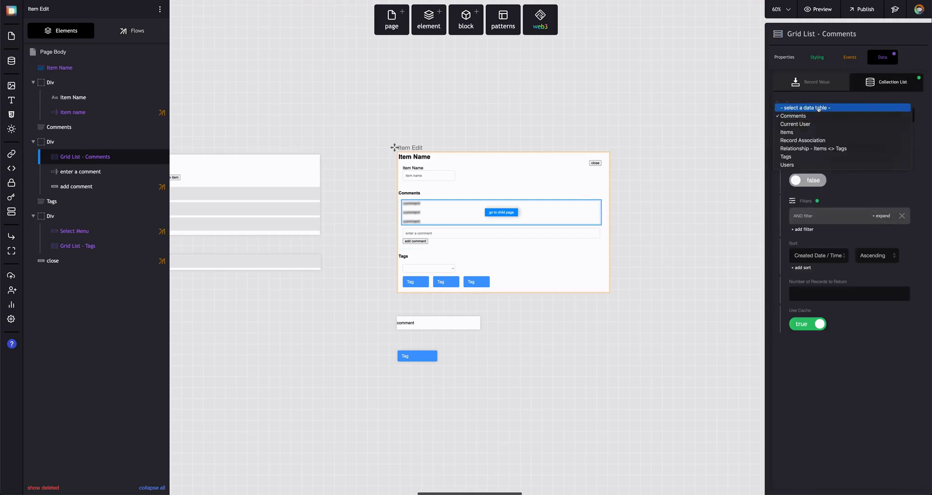
{"action": "left_click", "coordinate": [805, 103]}
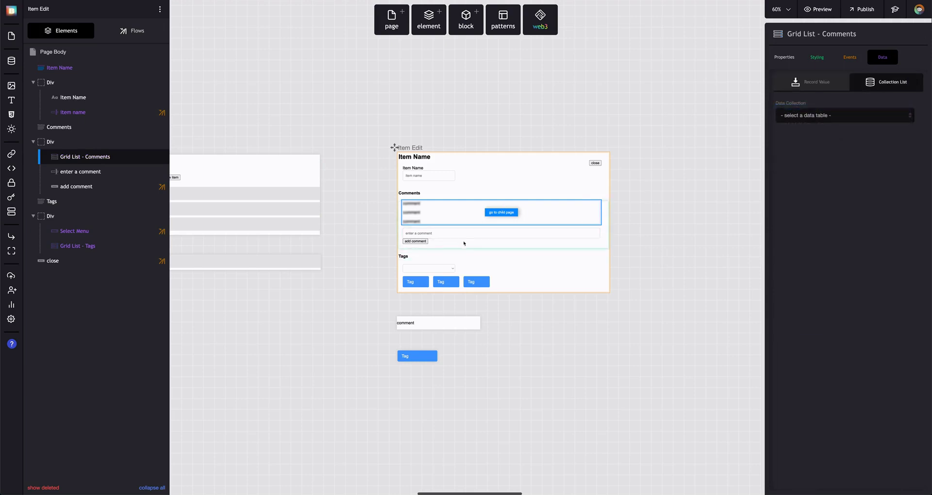
Clear the Relationship - Items <> Tags data collection from the tags grid list.
{"action": "left_click", "coordinate": [463, 281]}
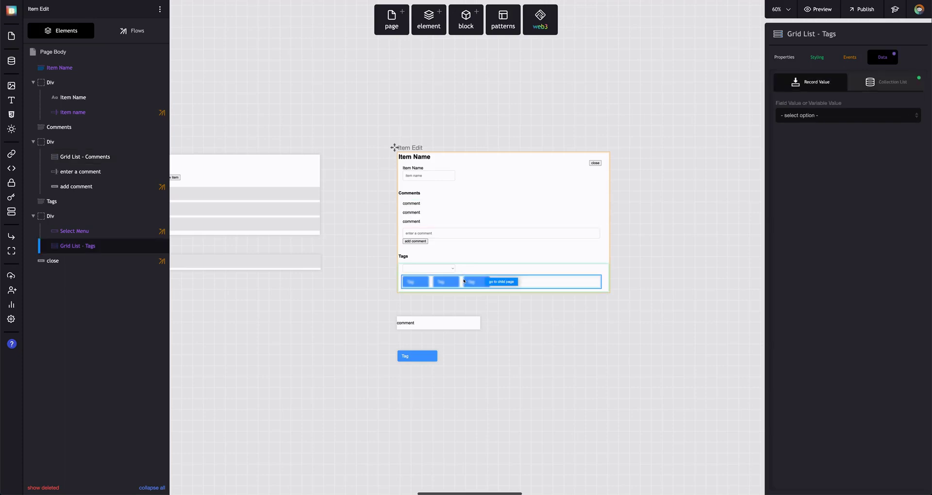
{"action": "left_click", "coordinate": [895, 89]}
{"action": "left_click", "coordinate": [815, 117]}
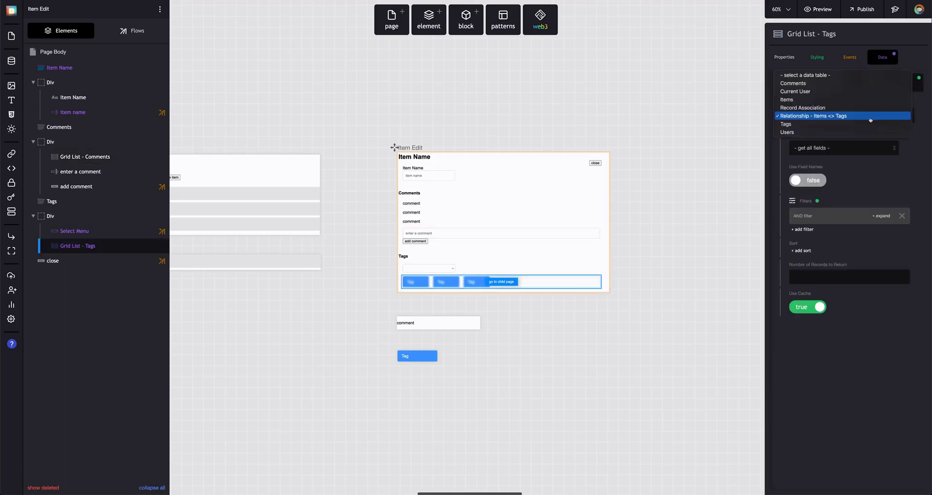
{"action": "left_click", "coordinate": [847, 75]}
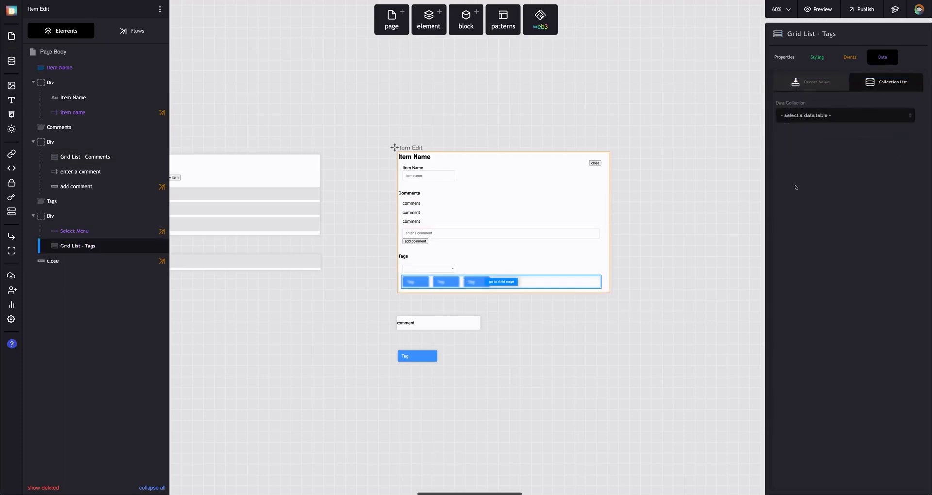
Nest the Refresh - Comments and Refresh - Tags flows in the Item Edit page's Page Binding flow.
{"action": "left_click", "coordinate": [137, 35]}
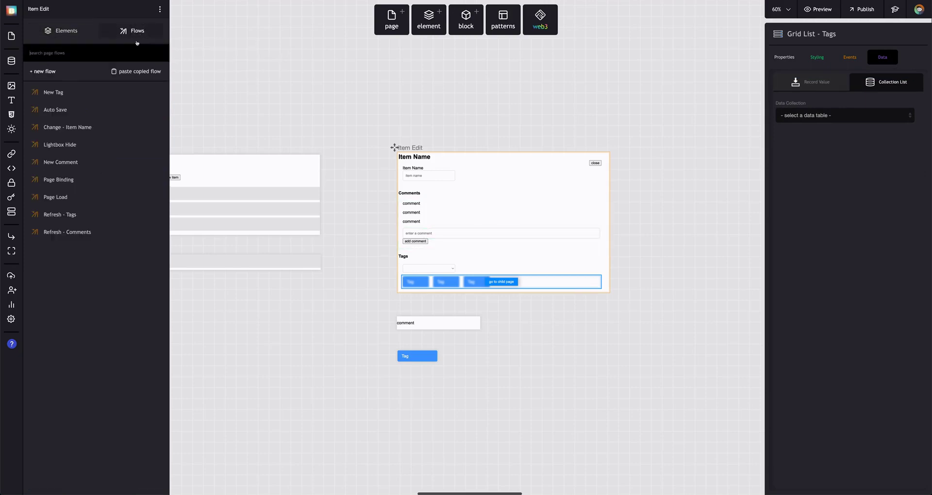
{"action": "left_click", "coordinate": [91, 180]}
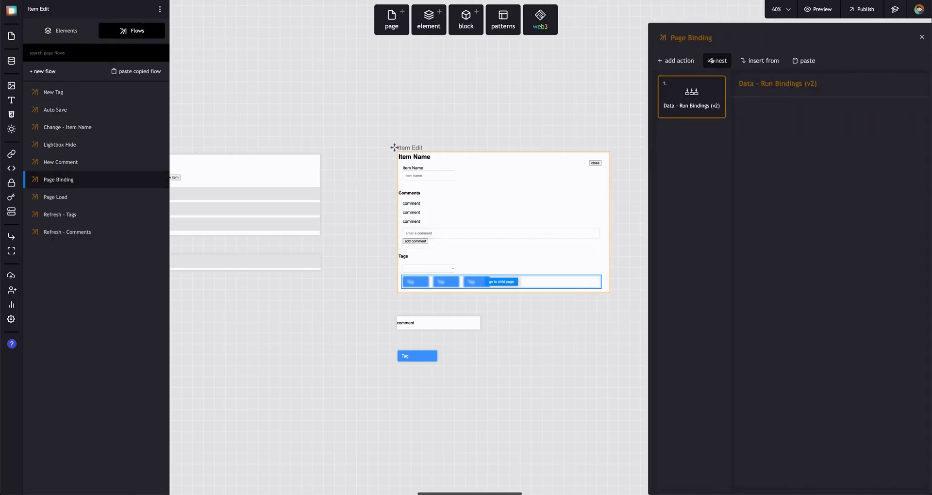
{"action": "left_click", "coordinate": [711, 61]}
{"action": "scroll", "coordinate": [718, 180], "scroll_direction": "down", "scroll_amount": 2}
{"action": "left_click", "coordinate": [718, 185]}
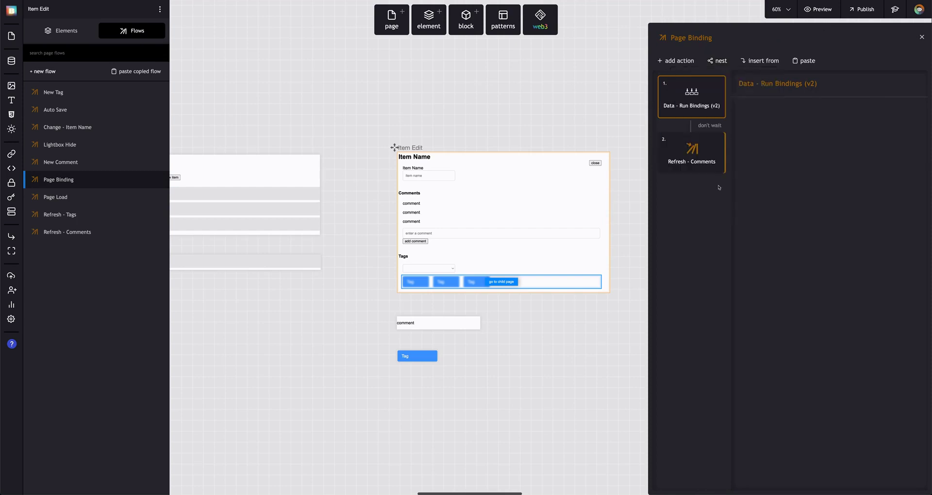
{"action": "left_click", "coordinate": [717, 61]}
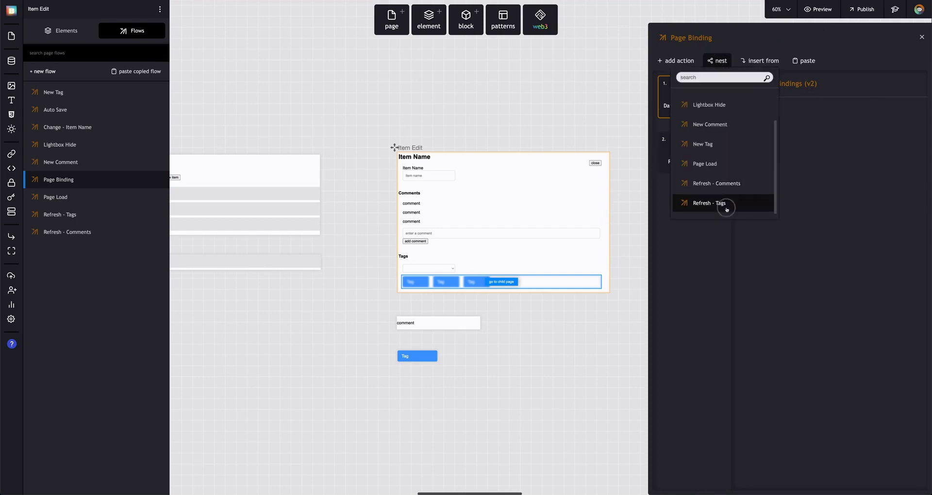
{"action": "left_click", "coordinate": [725, 204]}
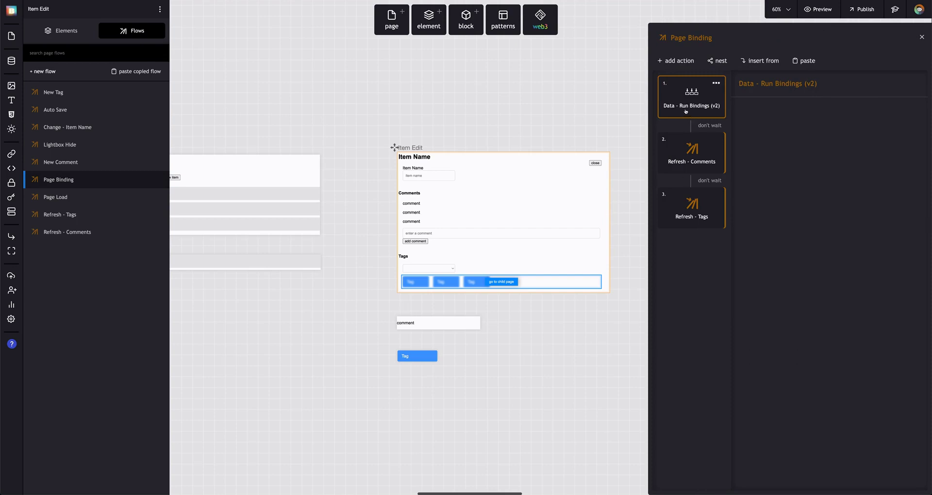
Examine the data bindings of the Item Edit page's elements and the flows attached to the item name input and add comment button.
{"action": "left_click", "coordinate": [428, 176]}
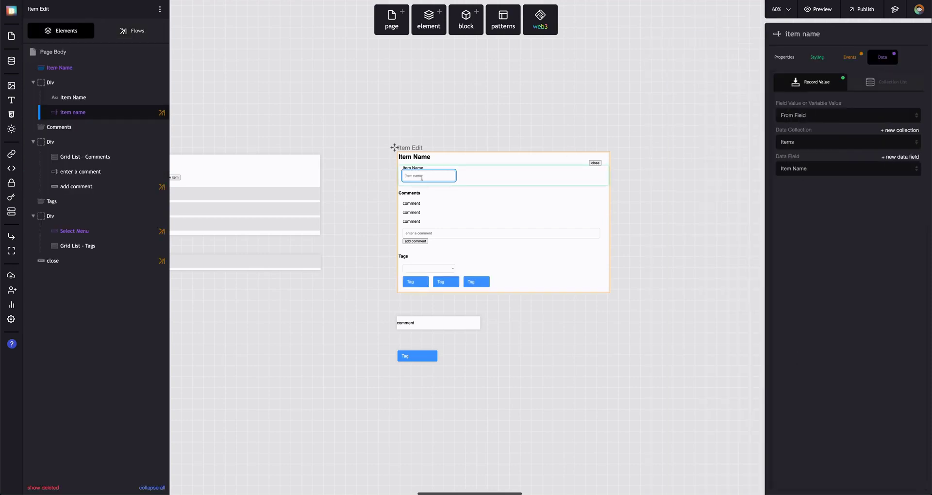
{"action": "left_click", "coordinate": [416, 157]}
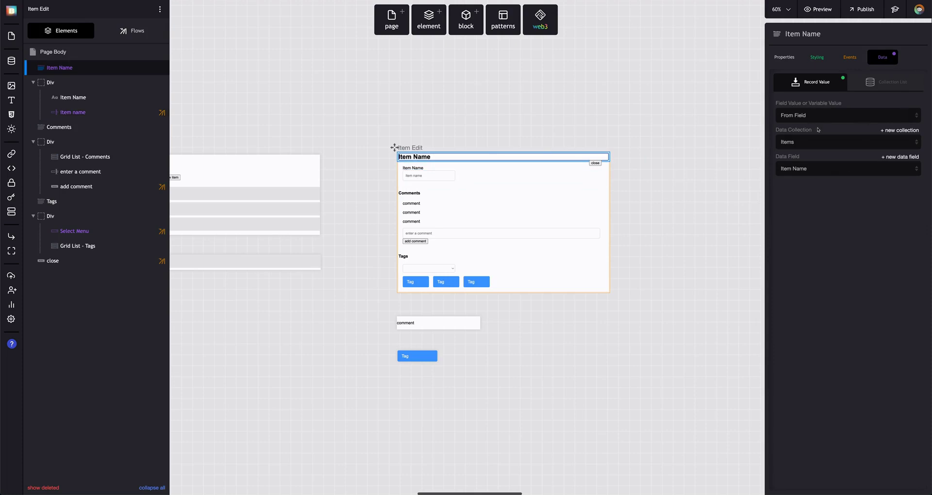
{"action": "left_click", "coordinate": [440, 215]}
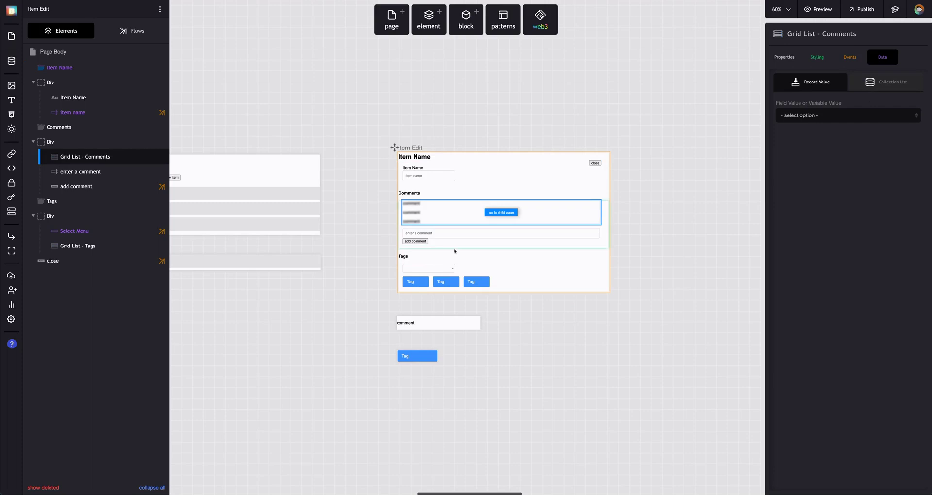
{"action": "left_click", "coordinate": [449, 279]}
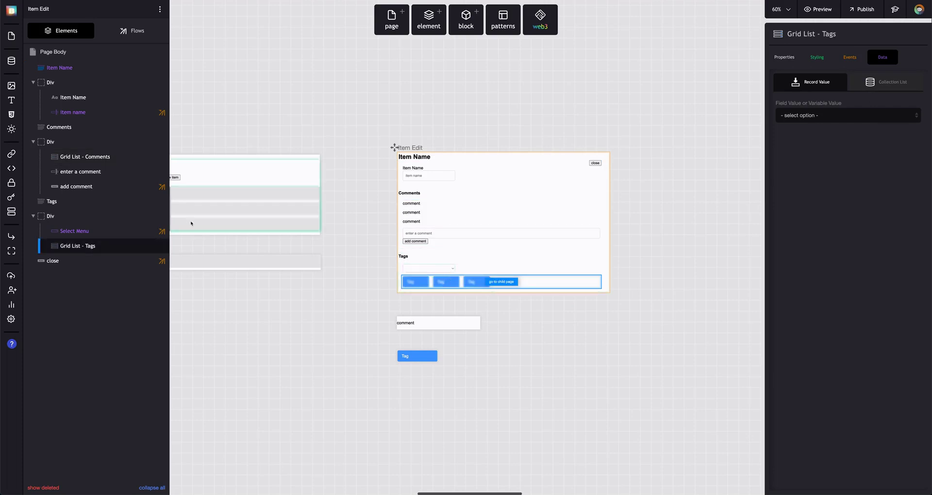
{"action": "left_click", "coordinate": [429, 175]}
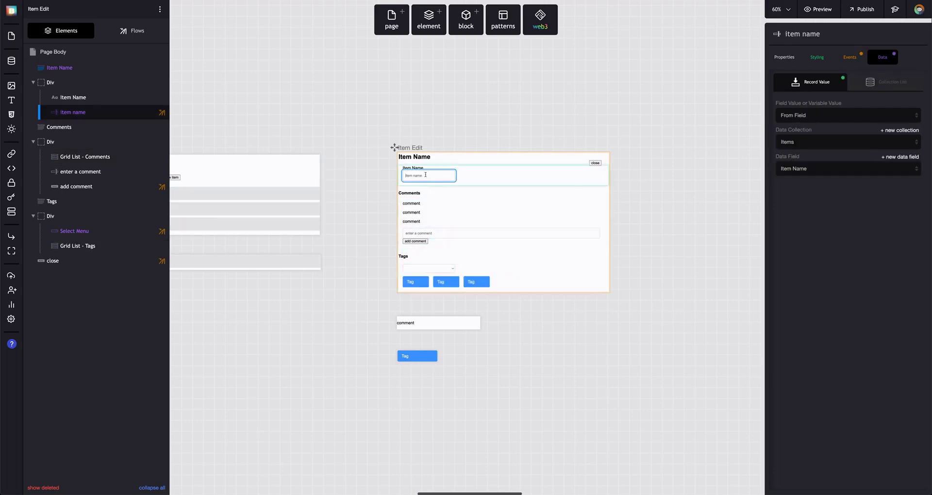
{"action": "left_click", "coordinate": [856, 58]}
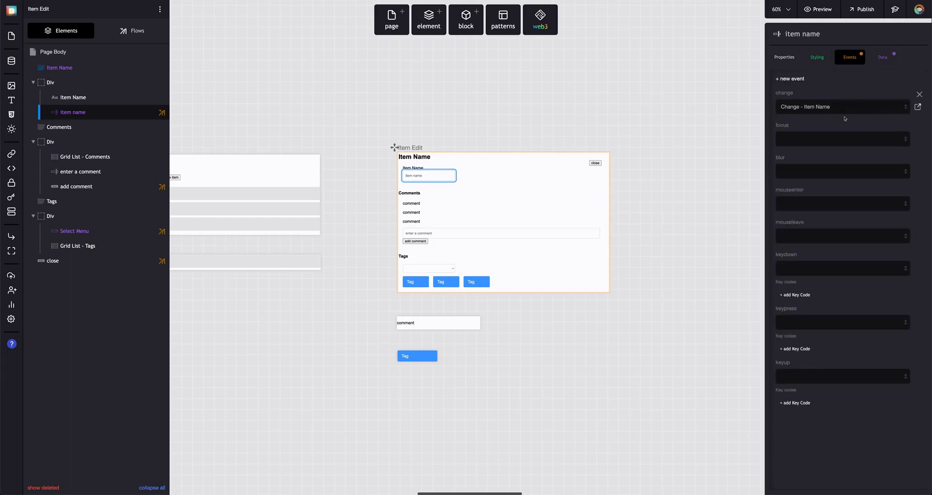
{"action": "left_click", "coordinate": [920, 108]}
{"action": "mouse_move", "coordinate": [714, 163]}
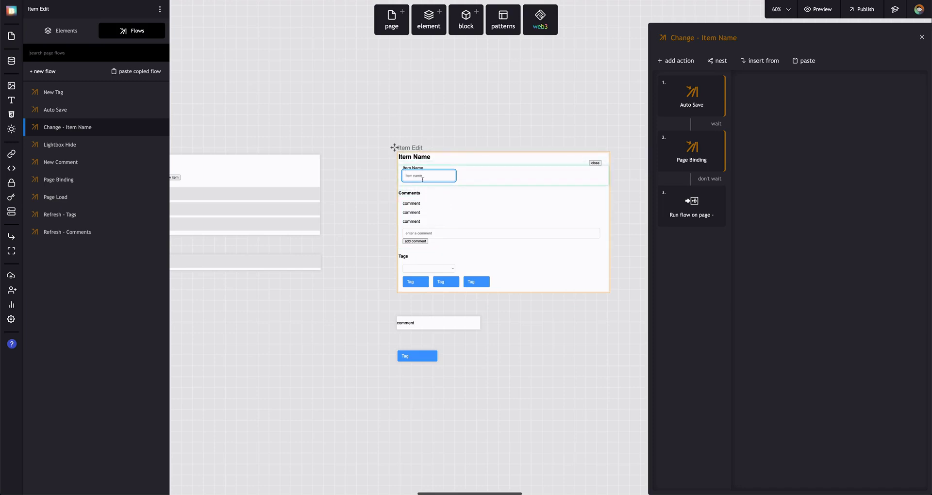
{"action": "left_click", "coordinate": [422, 242]}
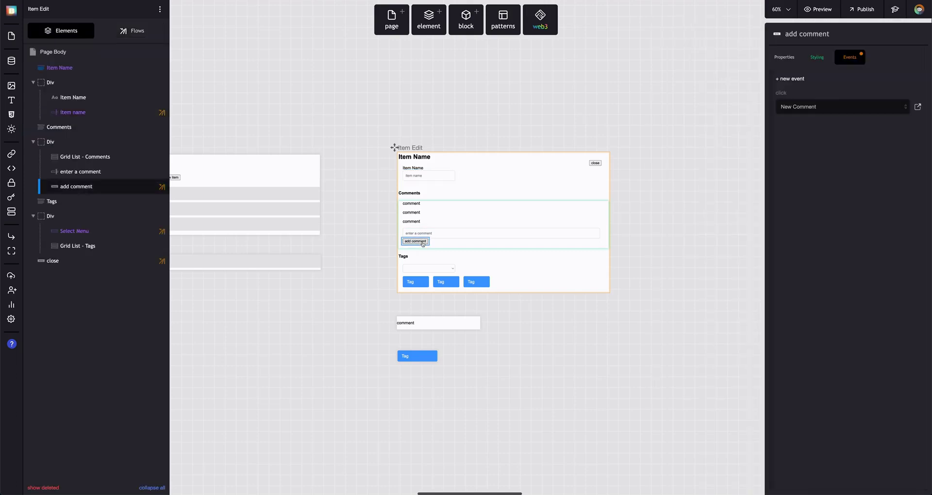
Set the Tag page's Delete Relationship flow to run Refresh - Tags on the Item Edit page.
{"action": "left_click", "coordinate": [428, 355]}
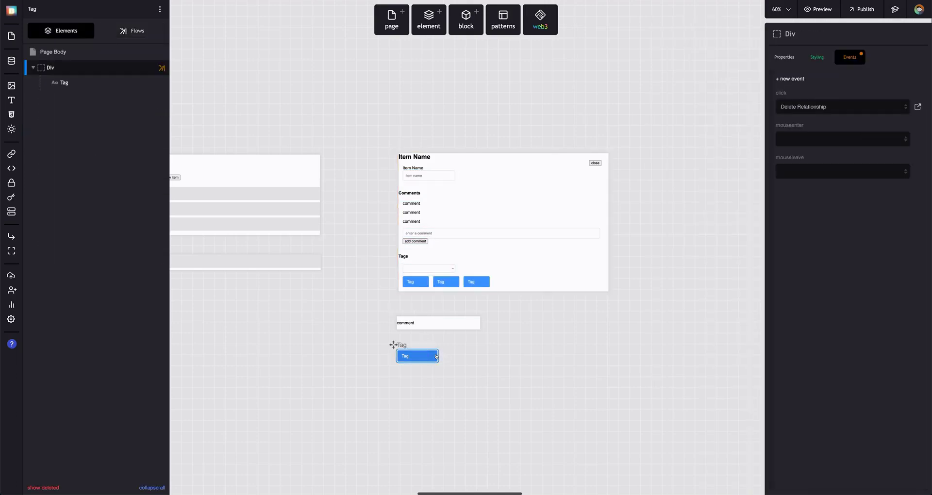
{"action": "left_click", "coordinate": [917, 106]}
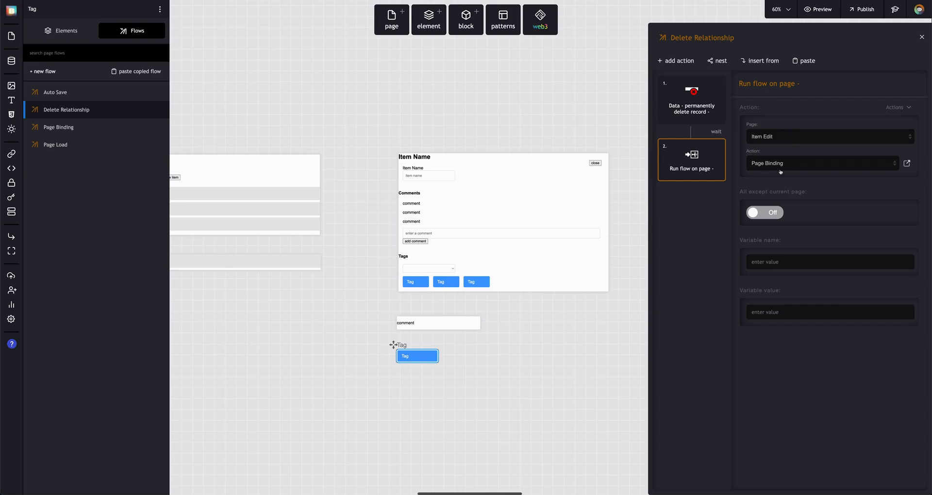
{"action": "left_click", "coordinate": [800, 168]}
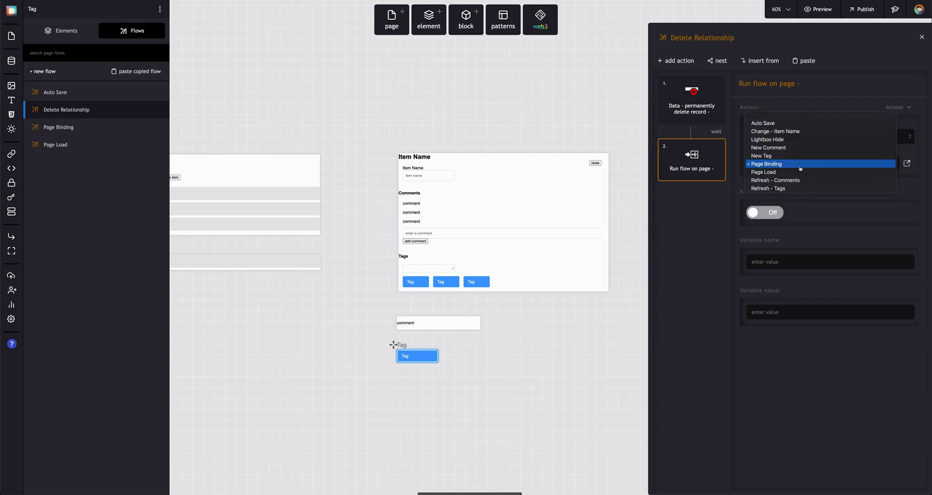
{"action": "left_click", "coordinate": [801, 188]}
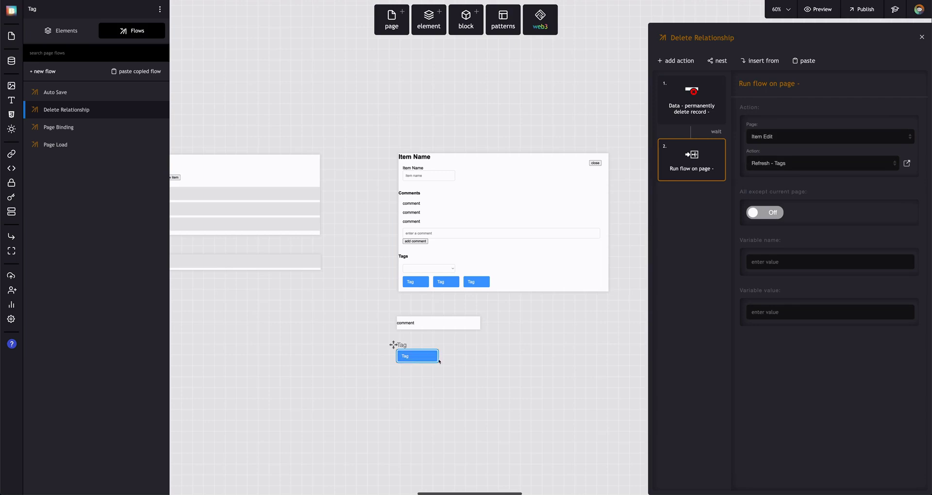
Clear the Items data collection from the grid list on the Home page.
{"action": "left_click_drag", "start_coordinate": [439, 360], "coordinate": [493, 281]}
{"action": "scroll", "coordinate": [313, 195], "scroll_direction": "left", "scroll_amount": 5}
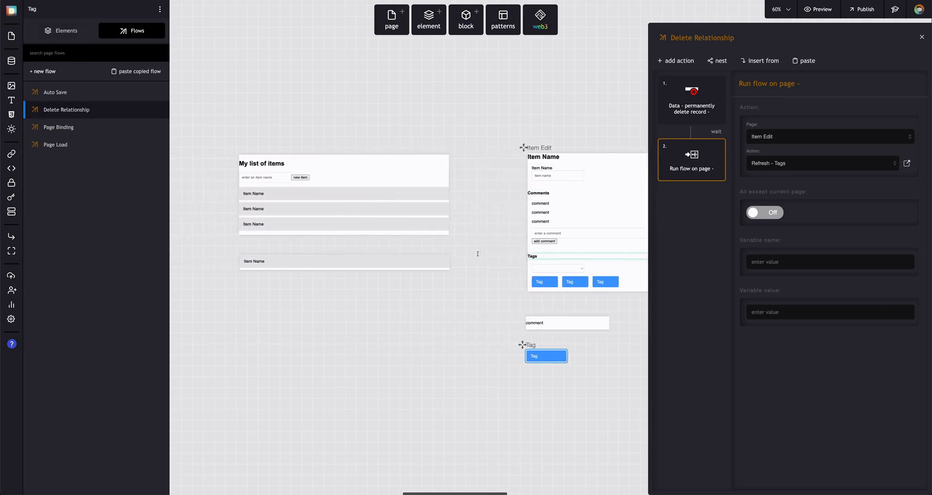
{"action": "left_click", "coordinate": [399, 196]}
{"action": "left_click", "coordinate": [883, 57]}
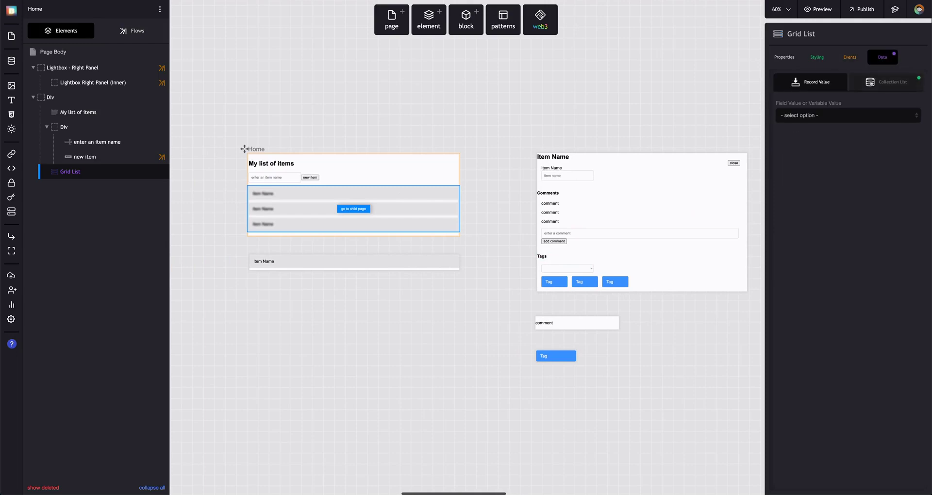
{"action": "left_click", "coordinate": [893, 82]}
{"action": "left_click", "coordinate": [844, 115]}
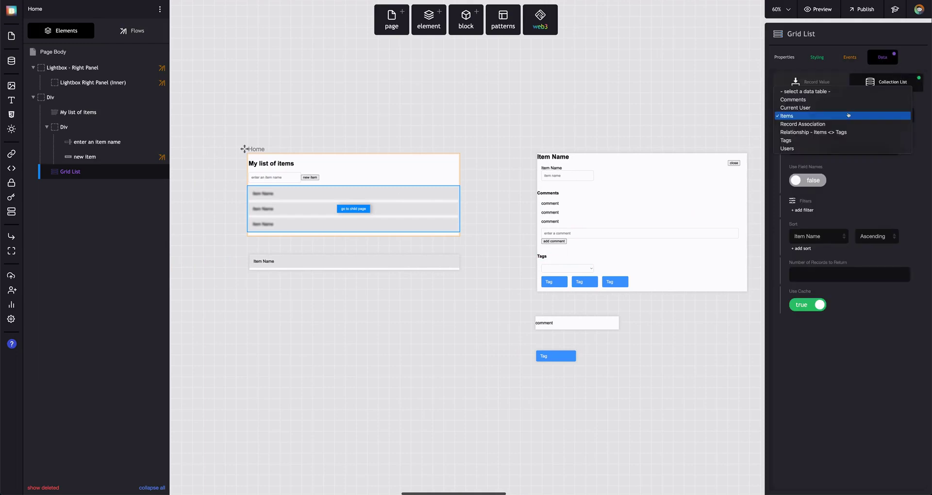
{"action": "key", "text": "Escape"}
Nest the Refresh - Items List flow in the Home page's Page Binding flow and close the flow.
{"action": "left_click", "coordinate": [131, 31]}
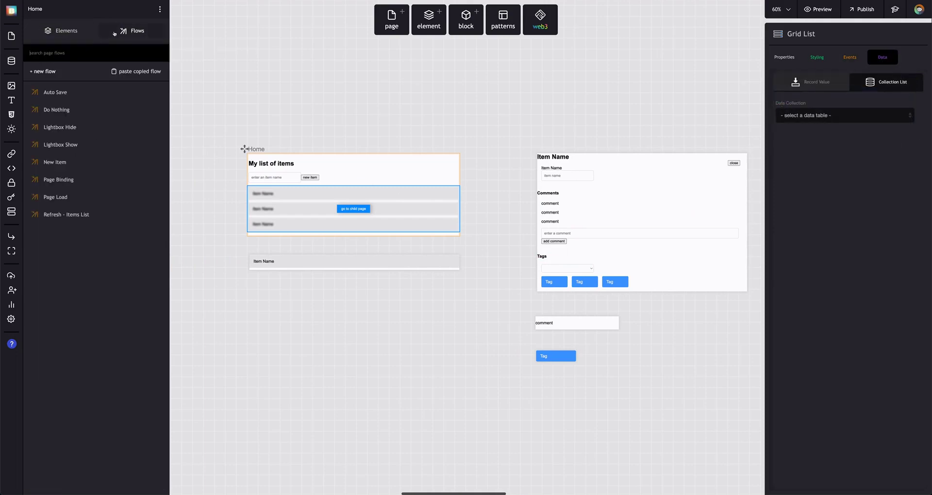
{"action": "left_click", "coordinate": [92, 180]}
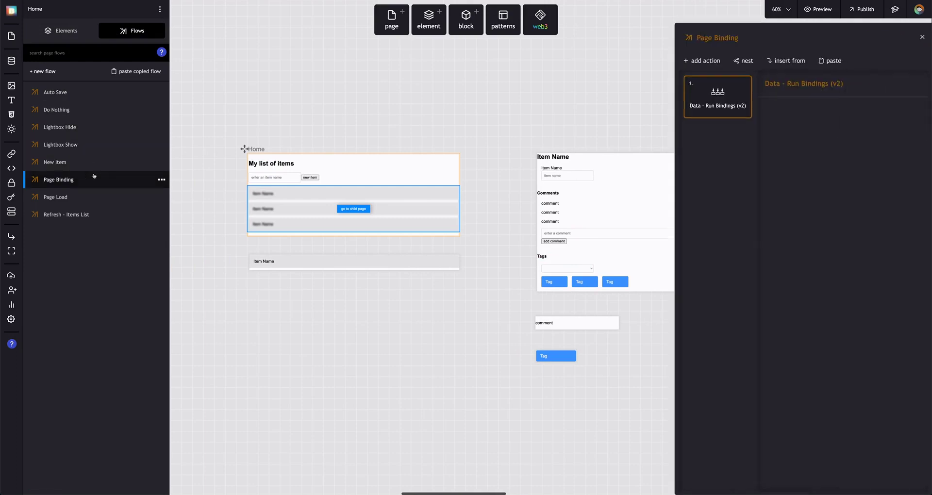
{"action": "left_click", "coordinate": [720, 63]}
{"action": "scroll", "coordinate": [723, 145], "scroll_direction": "down", "scroll_amount": 1}
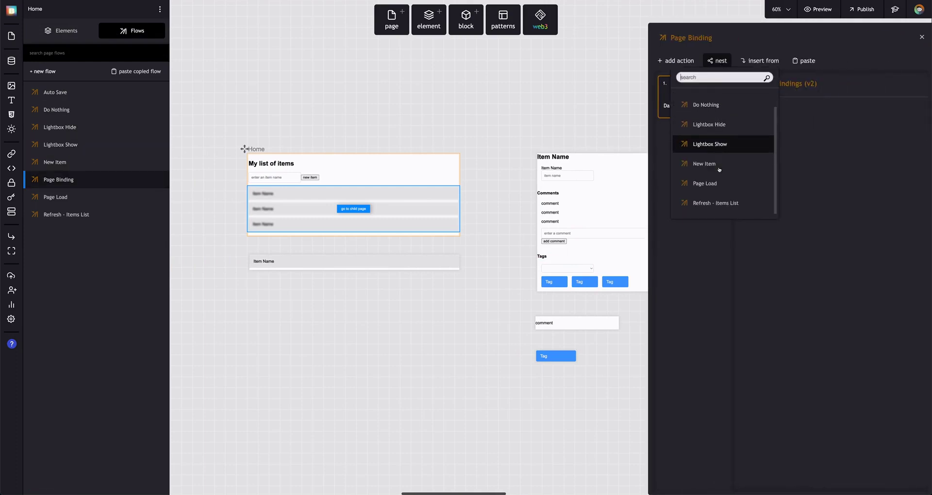
{"action": "left_click", "coordinate": [704, 203]}
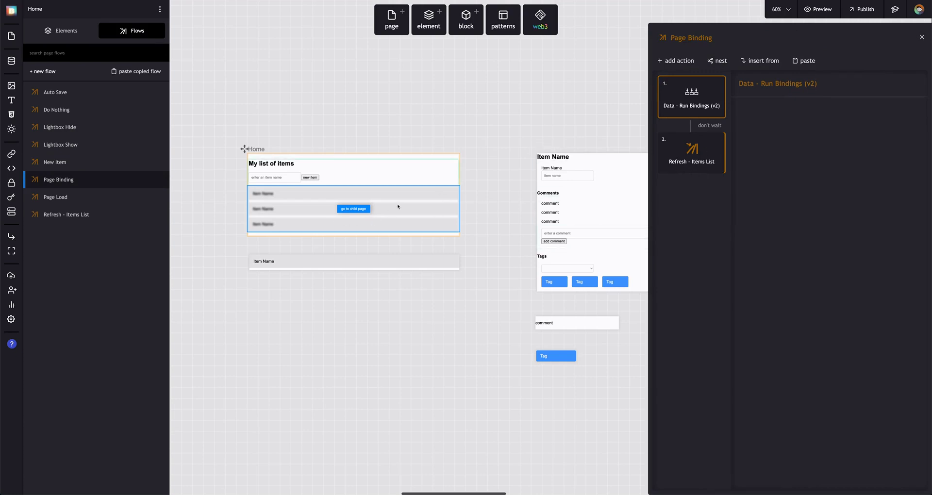
{"action": "left_click", "coordinate": [921, 38]}
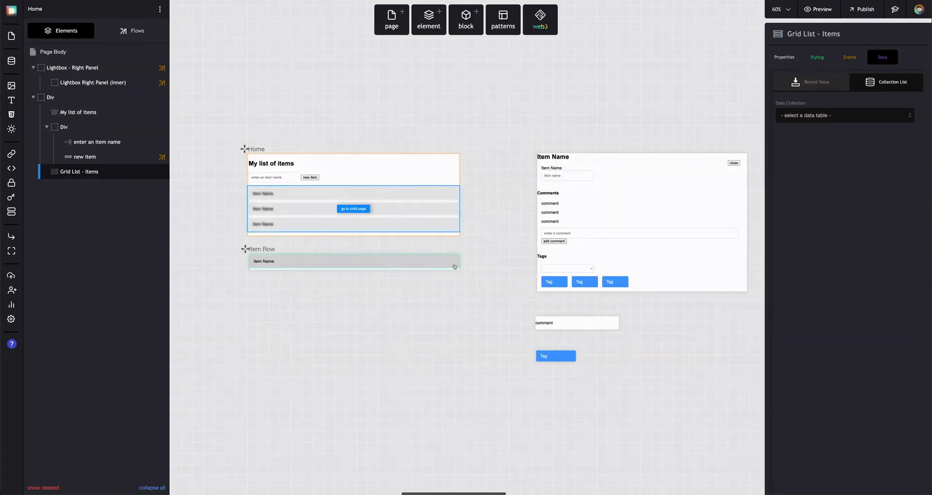
Select the Item Row page, and close the Item 5 edit panel in the app preview.
{"action": "left_click", "coordinate": [453, 266]}
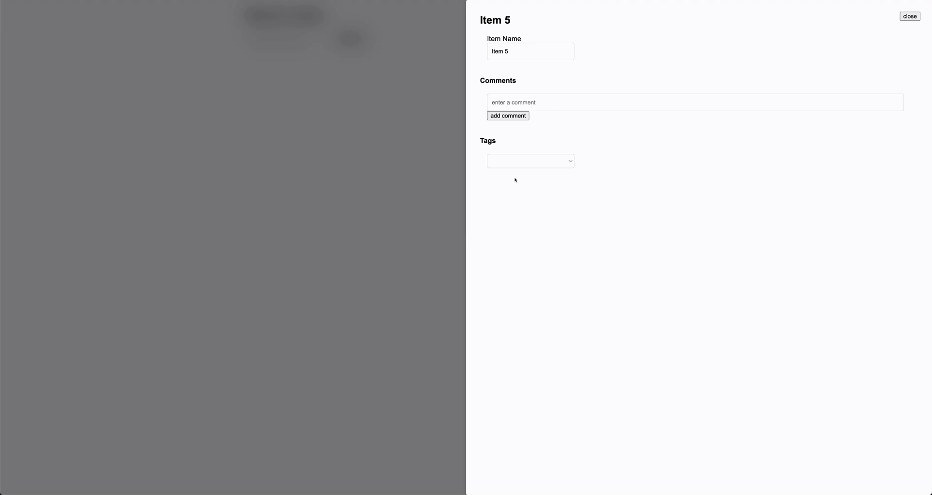
{"action": "left_click", "coordinate": [910, 17]}
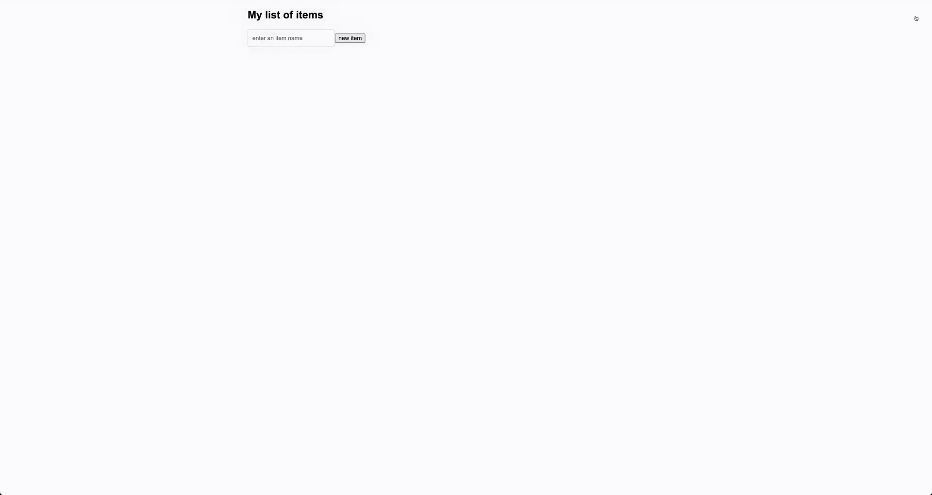
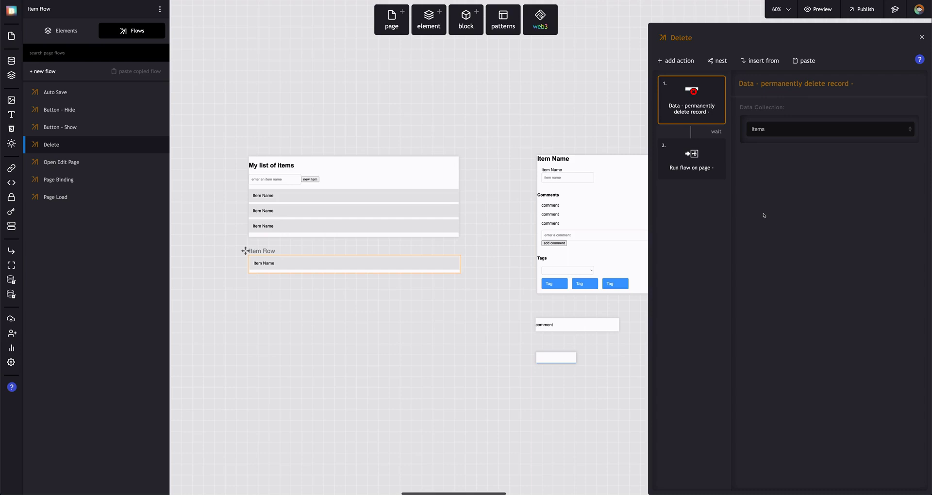
Add a Data - delete records action to the Item Row's Delete flow and make it the first action.
{"action": "left_click", "coordinate": [677, 60]}
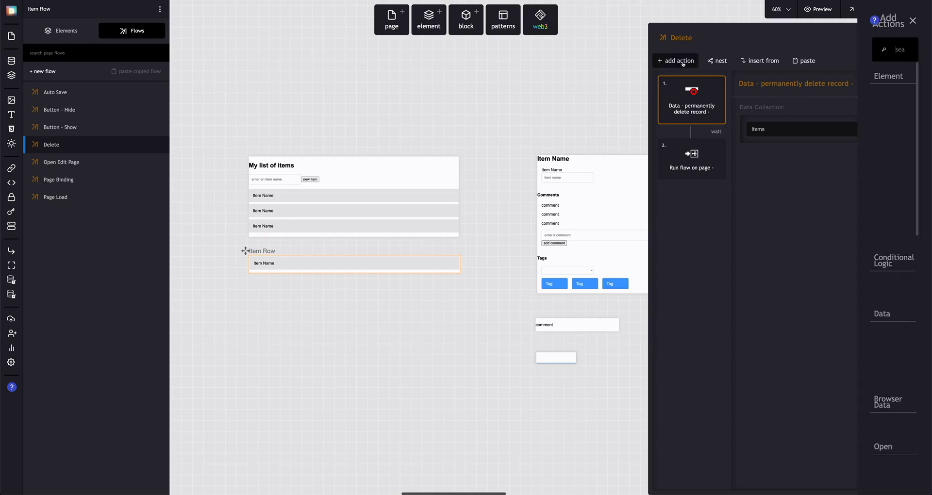
{"action": "type", "text": "delete"}
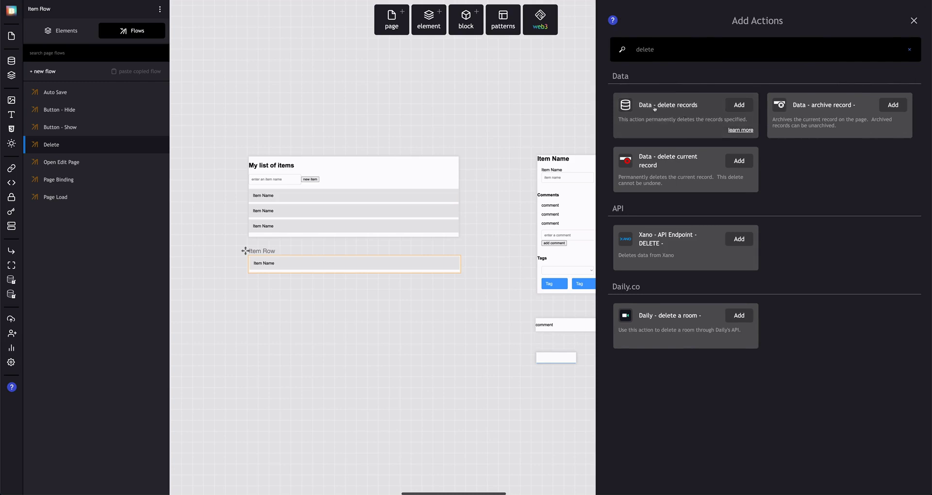
{"action": "left_click", "coordinate": [738, 105]}
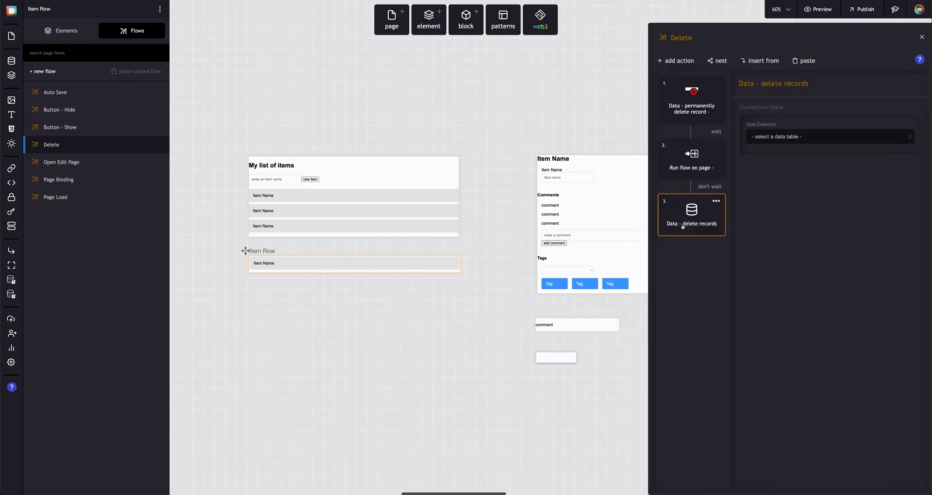
{"action": "left_click_drag", "start_coordinate": [683, 225], "coordinate": [684, 89]}
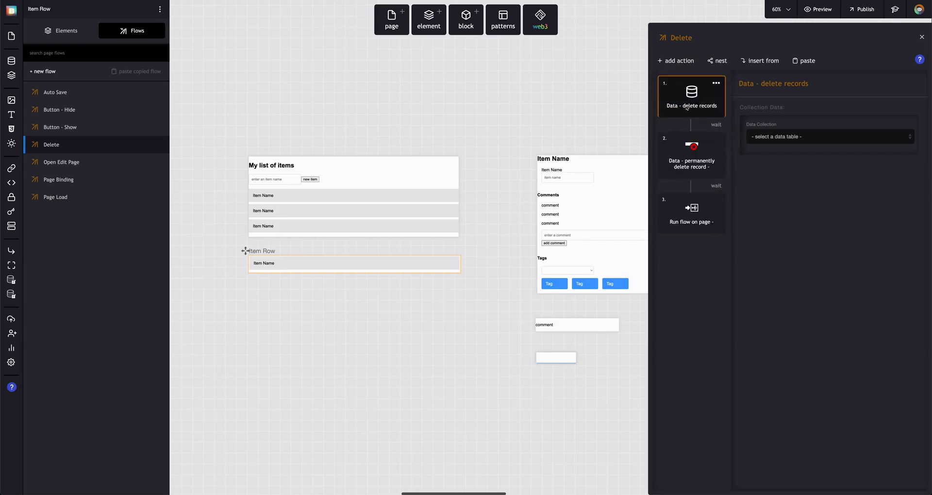
Rename the new action to Data - delete records - Comment and set its data collection to Comments.
{"action": "left_click", "coordinate": [810, 84]}
{"action": "type", "text": "- Comment"}
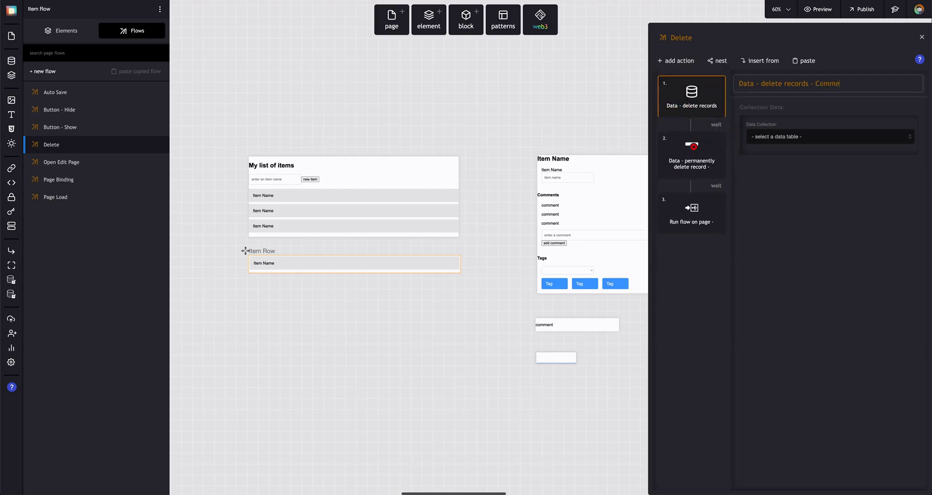
{"action": "left_click", "coordinate": [797, 137]}
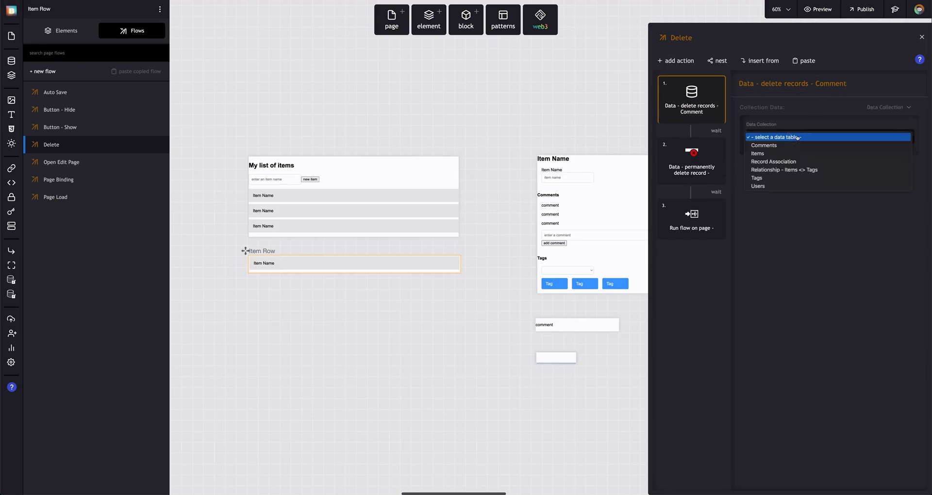
{"action": "left_click", "coordinate": [784, 146]}
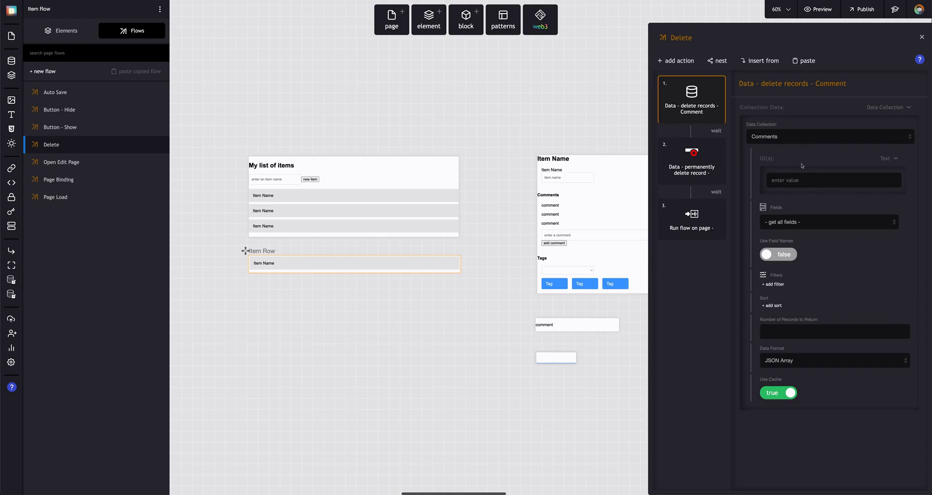
Filter the Comments to delete by Item ID matching the current record's ID from the Items collection, and collapse the filter.
{"action": "left_click", "coordinate": [773, 283]}
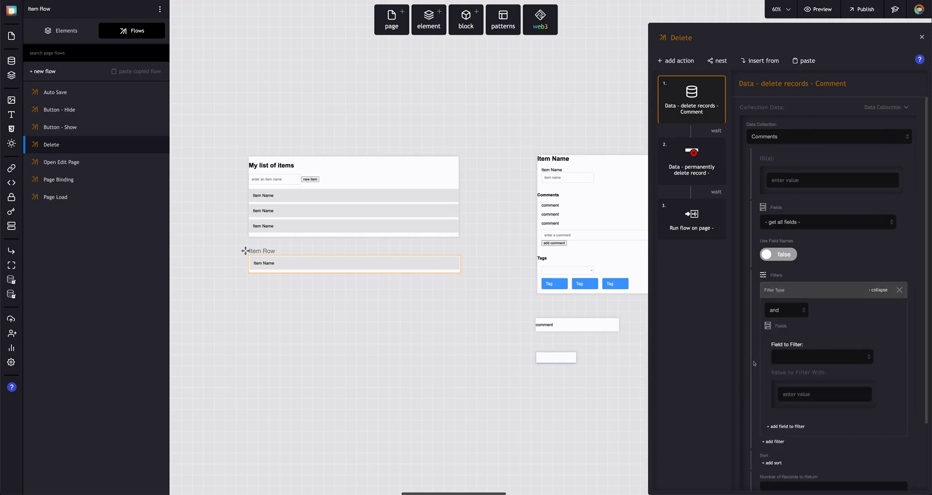
{"action": "left_click", "coordinate": [814, 357]}
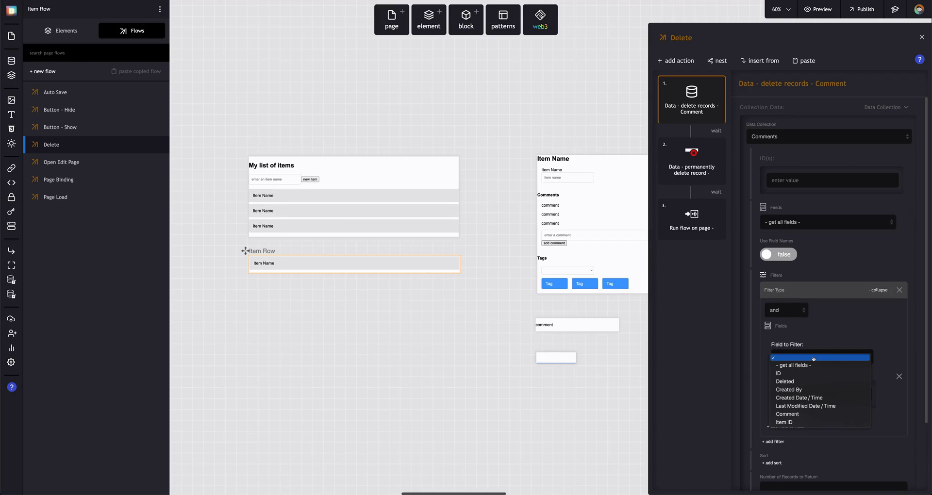
{"action": "left_click", "coordinate": [820, 422]}
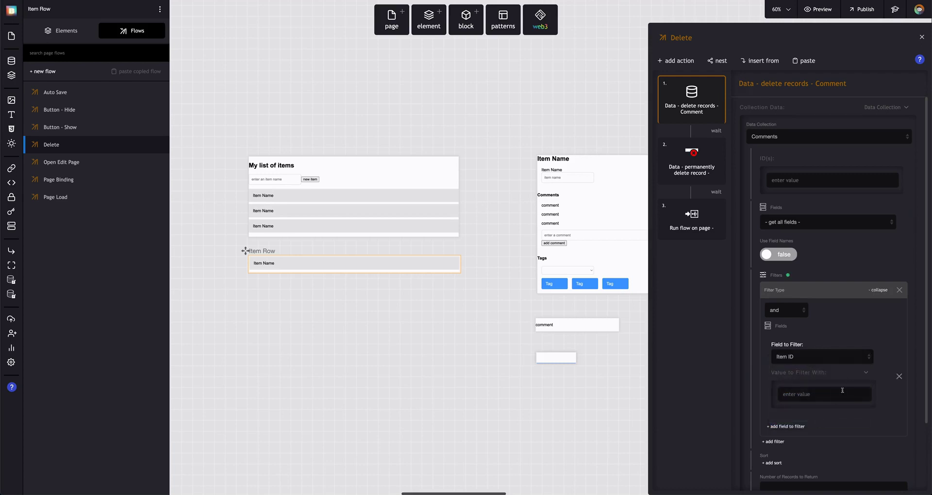
{"action": "left_click", "coordinate": [866, 373]}
{"action": "left_click", "coordinate": [828, 479]}
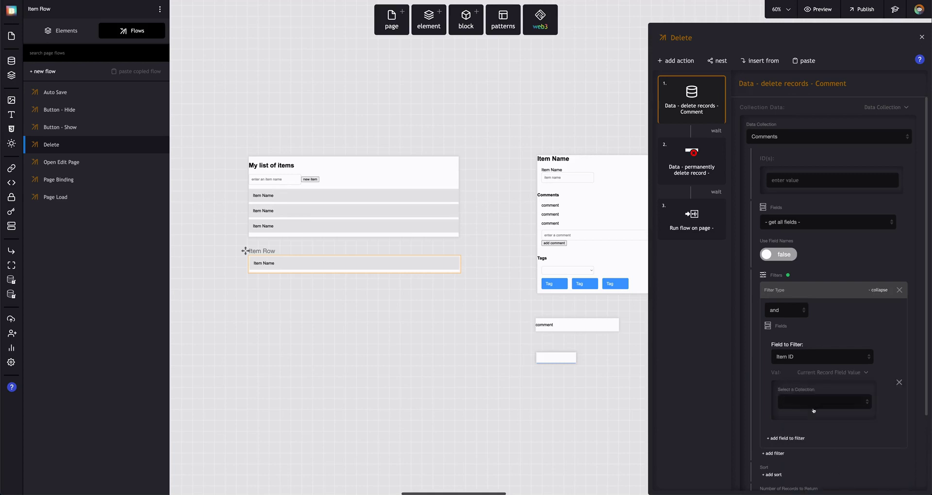
{"action": "left_click", "coordinate": [811, 402]}
{"action": "left_click", "coordinate": [811, 416]}
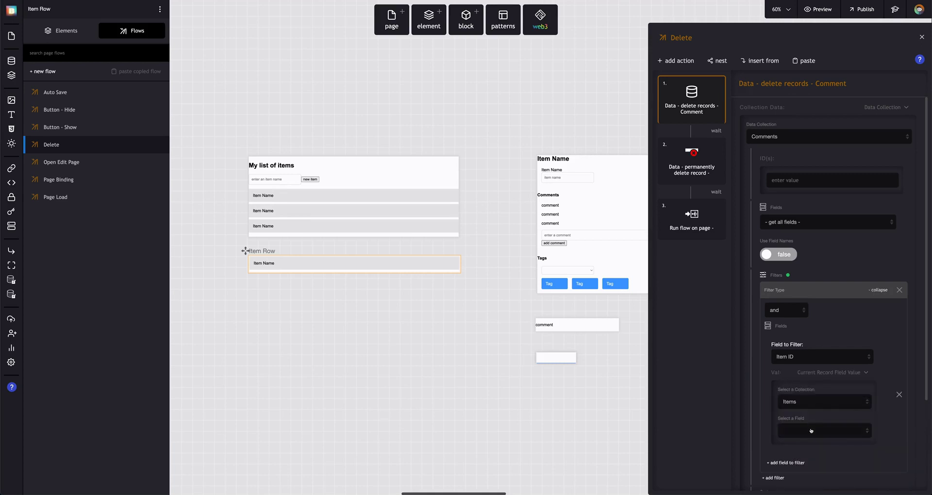
{"action": "left_click", "coordinate": [811, 431]}
{"action": "left_click", "coordinate": [808, 461]}
{"action": "left_click", "coordinate": [799, 291]}
Duplicate the Comment delete records action and place the copy second in the Delete flow.
{"action": "left_click", "coordinate": [717, 83]}
{"action": "left_click", "coordinate": [708, 119]}
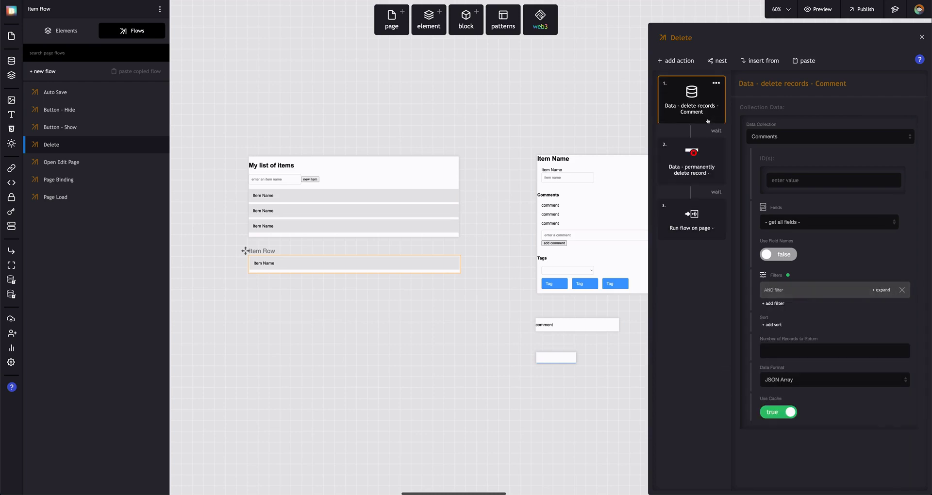
{"action": "left_click_drag", "start_coordinate": [689, 279], "coordinate": [690, 123]}
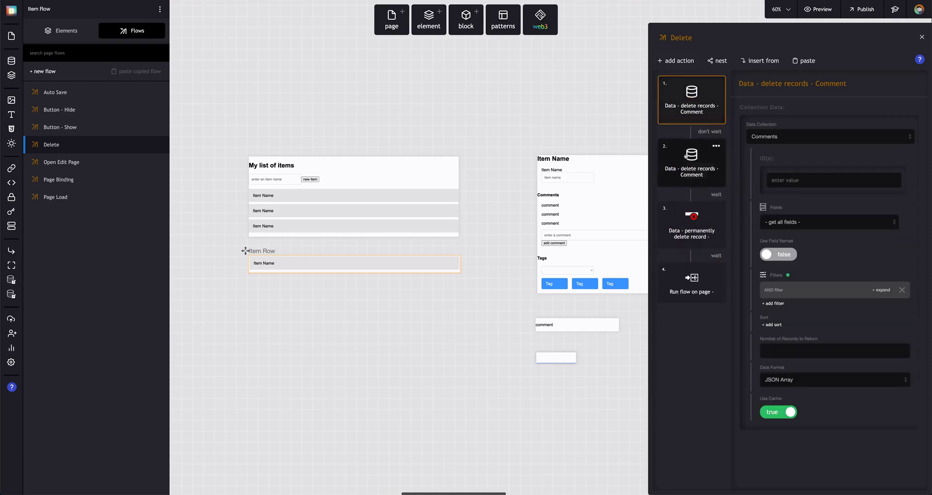
Rename the copied action to Data - delete records - Tags and set its collection to Relationship - Items <> Tags, getting all fields.
{"action": "double_click", "coordinate": [828, 83]}
{"action": "type", "text": "Tags"}
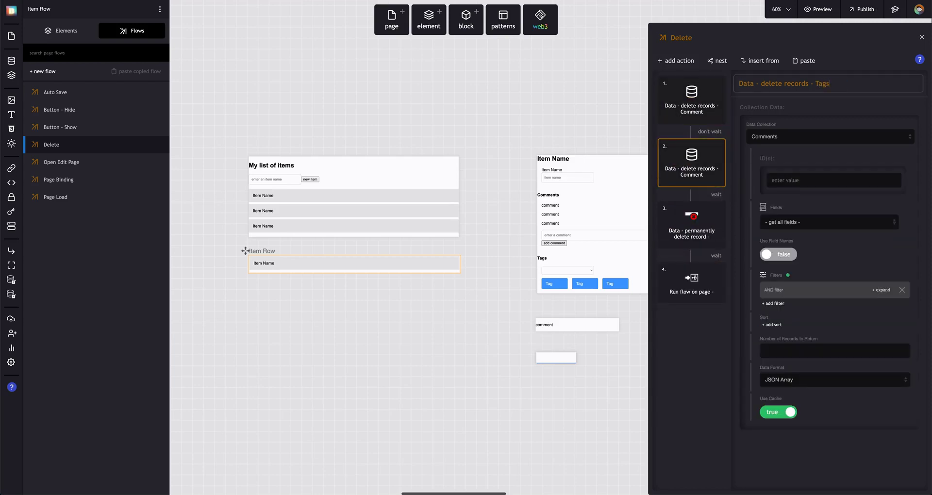
{"action": "left_click", "coordinate": [808, 136]}
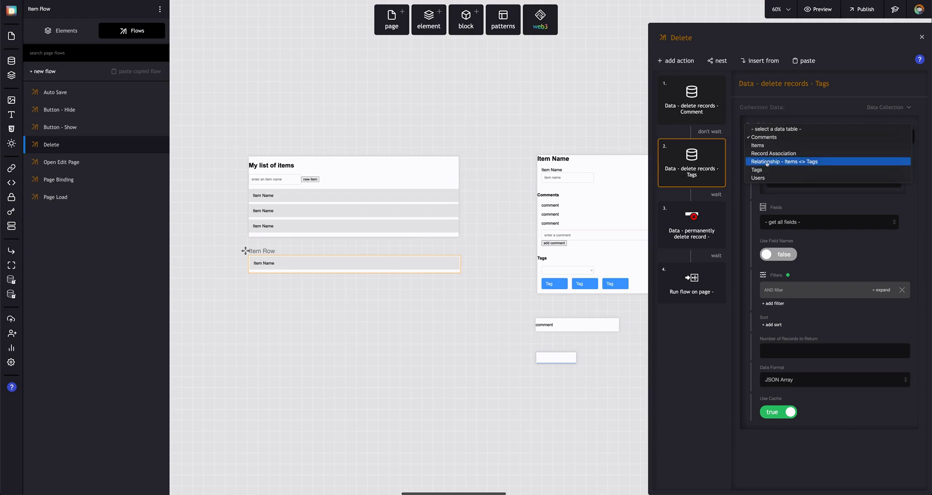
{"action": "left_click", "coordinate": [807, 162]}
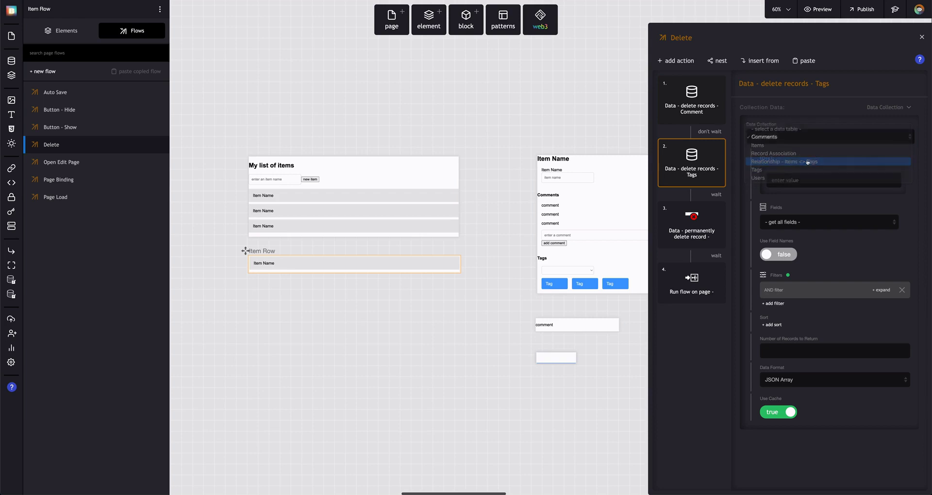
{"action": "left_click", "coordinate": [800, 223]}
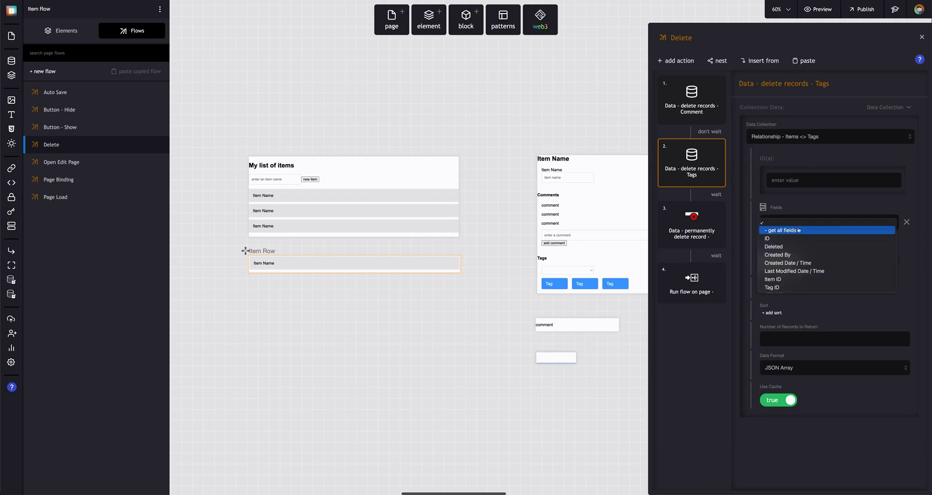
{"action": "left_click", "coordinate": [799, 230]}
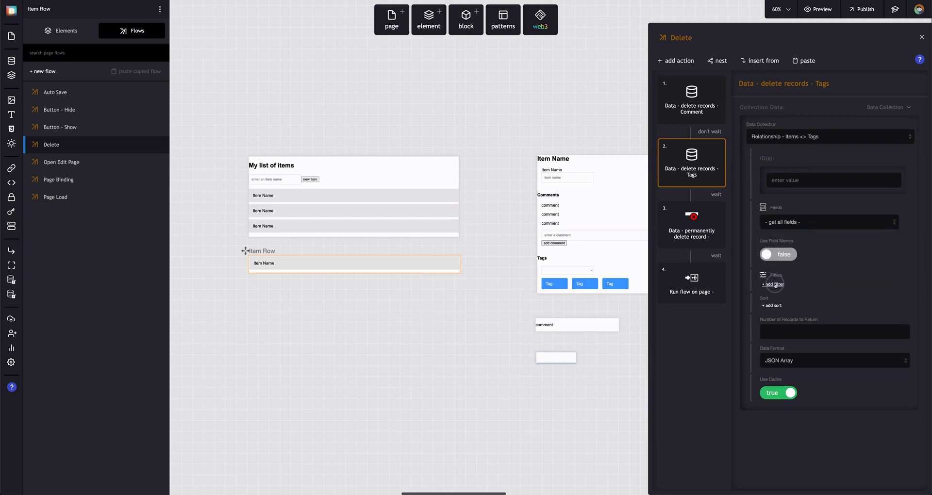
Filter the tag relationships to delete by Item ID matching the current record's ID from Items, and select the permanently delete record action.
{"action": "left_click", "coordinate": [774, 284]}
{"action": "left_click", "coordinate": [795, 358]}
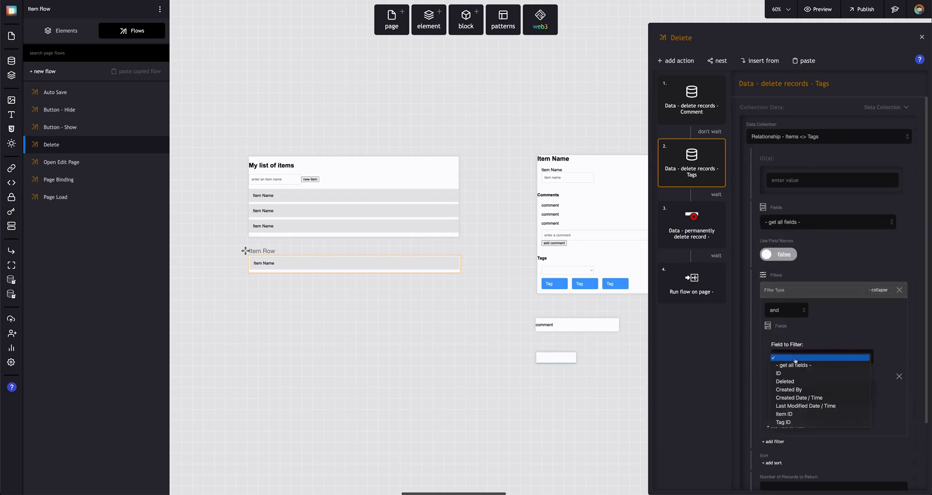
{"action": "left_click", "coordinate": [794, 414]}
{"action": "left_click", "coordinate": [865, 373]}
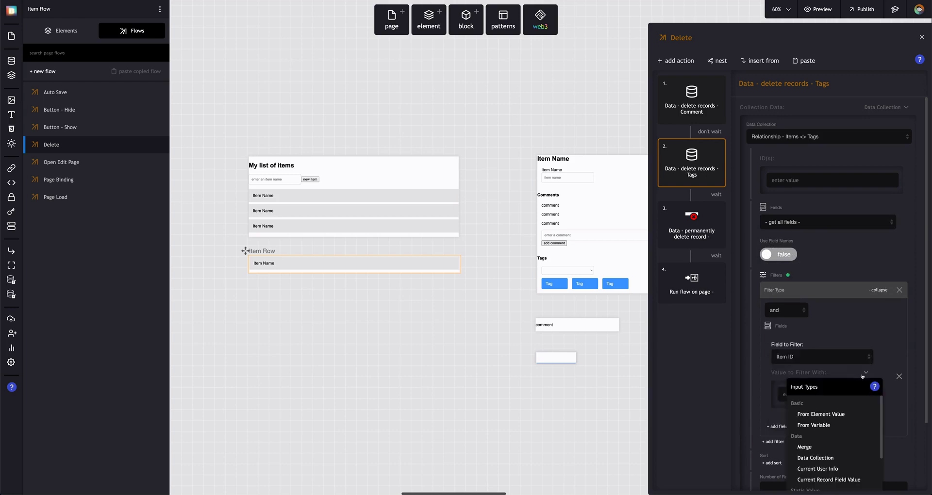
{"action": "left_click", "coordinate": [838, 479]}
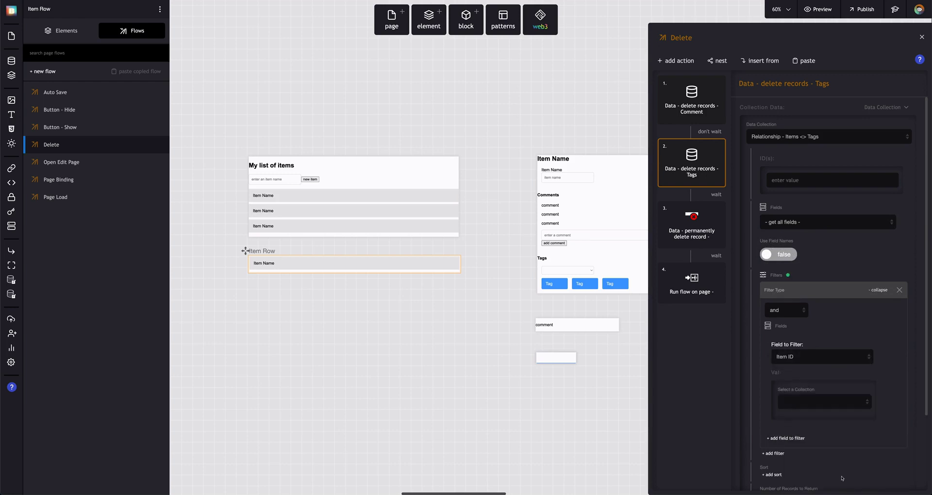
{"action": "left_click", "coordinate": [806, 401]}
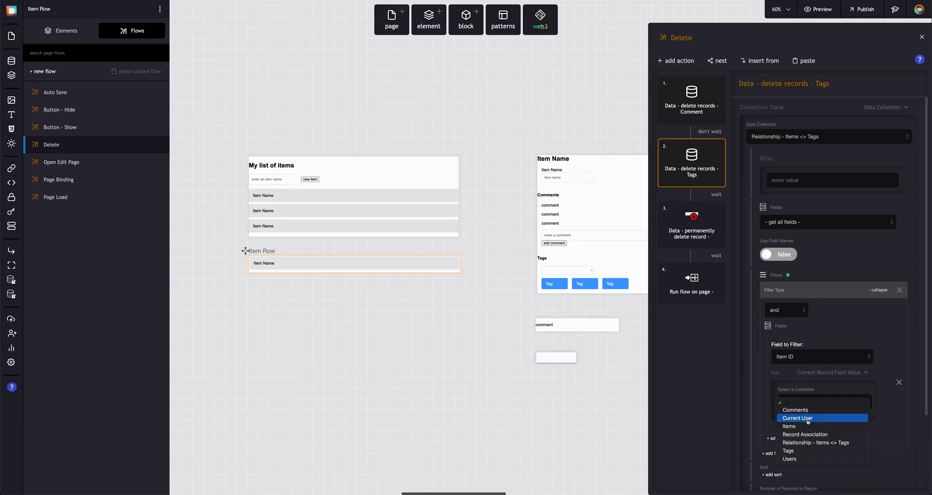
{"action": "left_click", "coordinate": [808, 429]}
{"action": "left_click", "coordinate": [808, 430]}
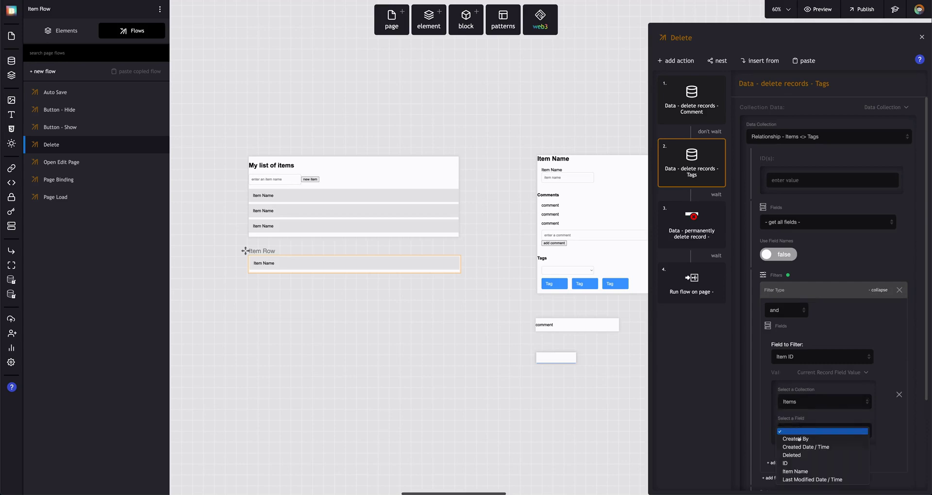
{"action": "left_click", "coordinate": [800, 464]}
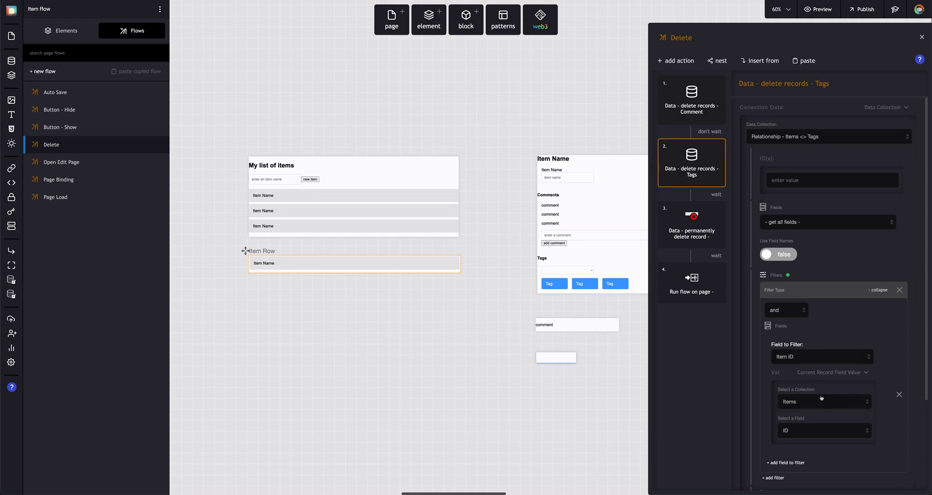
{"action": "left_click", "coordinate": [847, 291]}
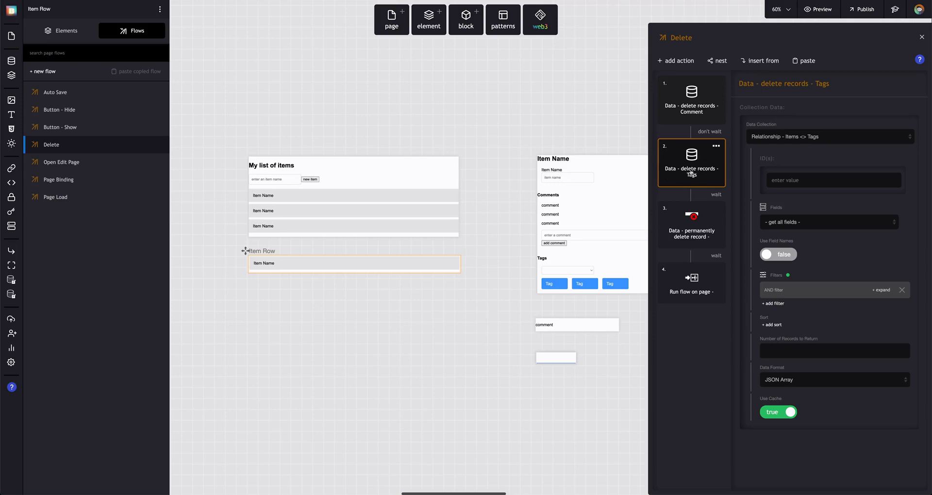
{"action": "left_click", "coordinate": [694, 241]}
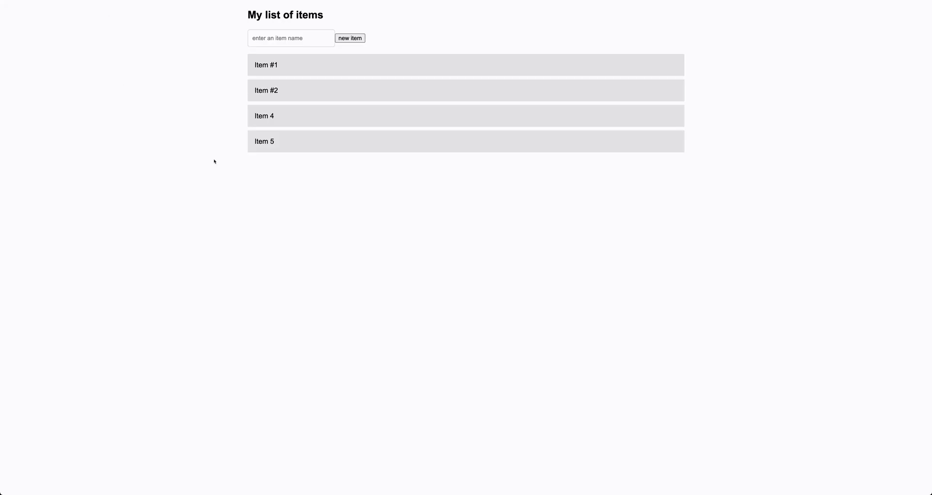
Open the browser developer tools on the app preview and show the network activity.
{"action": "left_click", "coordinate": [723, 96]}
{"action": "key", "text": "super+alt+j"}
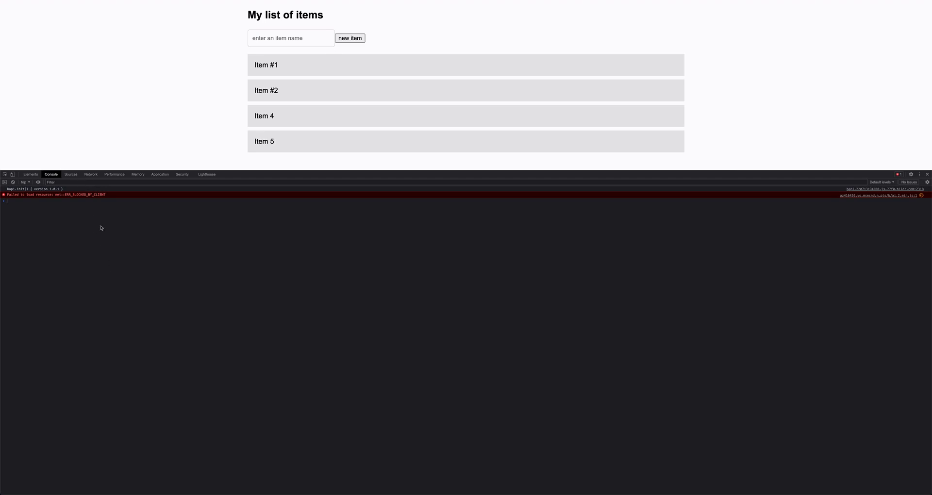
{"action": "left_click", "coordinate": [90, 174]}
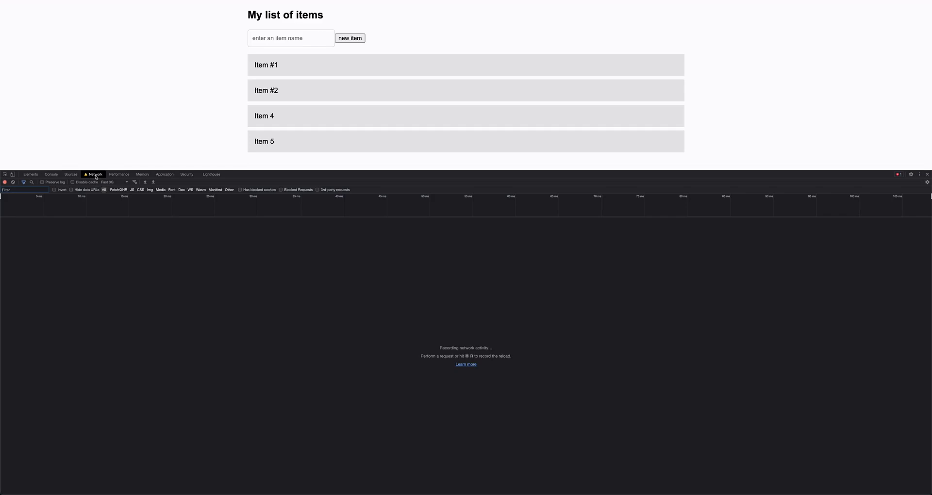
Delete Item #2 from the list in the app preview and close the developer tools.
{"action": "mouse_move", "coordinate": [658, 93]}
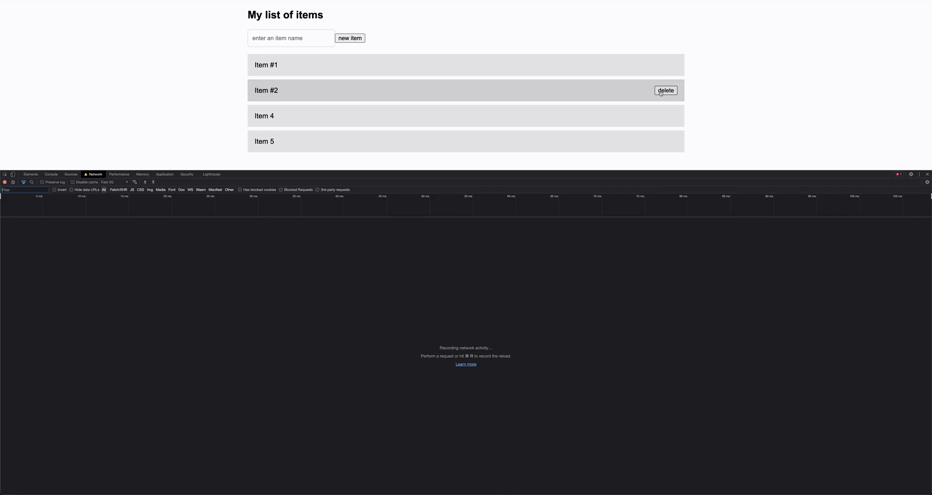
{"action": "left_click", "coordinate": [662, 92]}
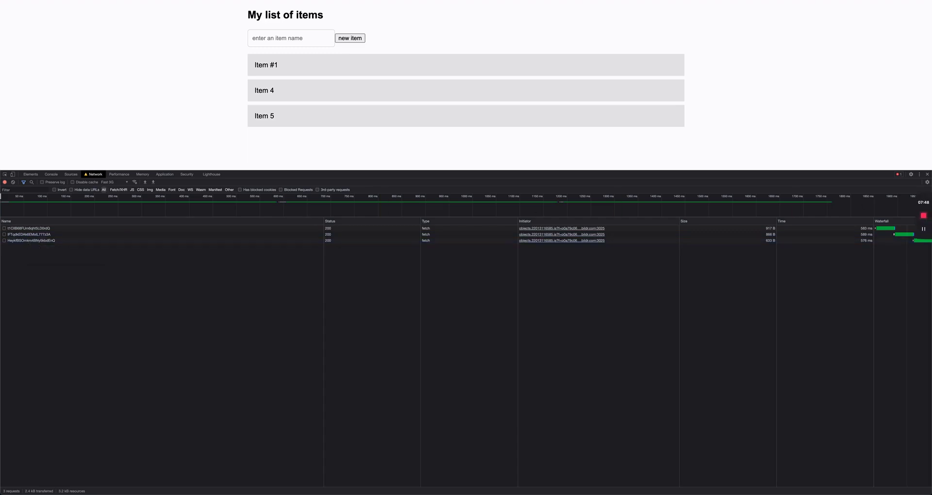
{"action": "key", "text": "super+alt+i"}
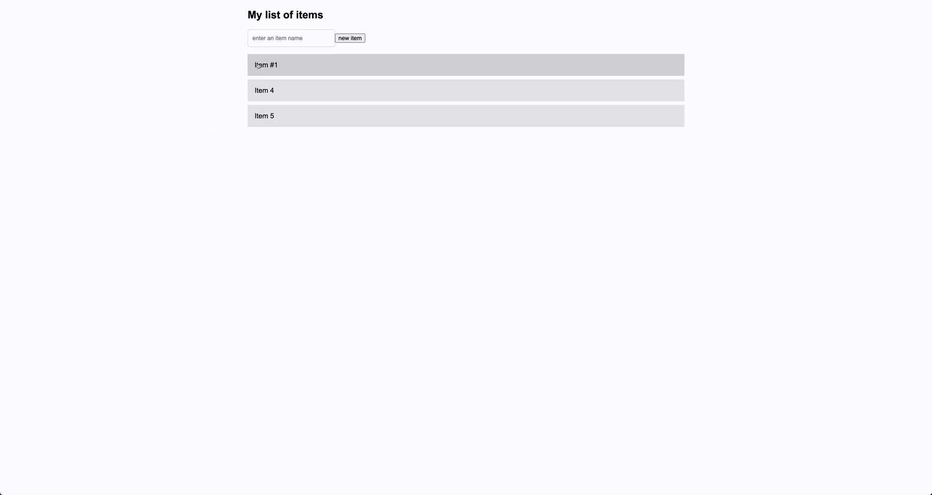
Open Item #1, add the Cat Food tag to it, and close the edit panel.
{"action": "left_click", "coordinate": [324, 67]}
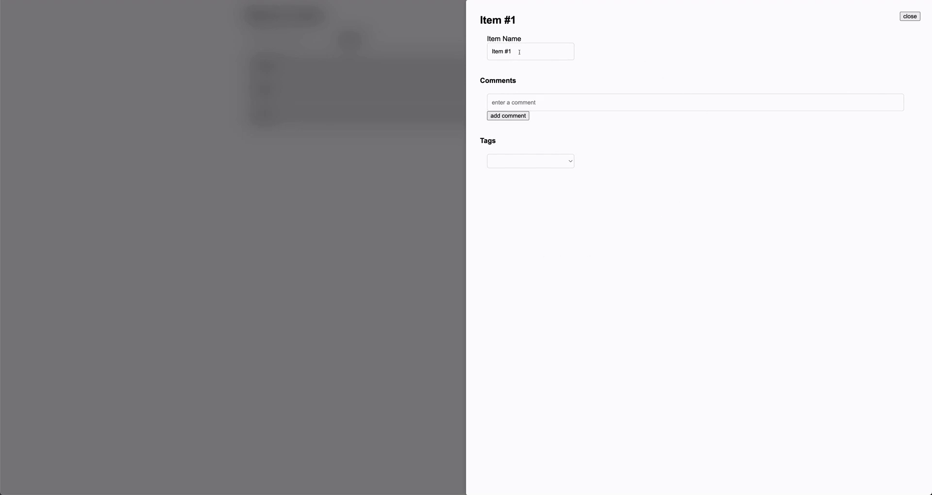
{"action": "left_click", "coordinate": [533, 100]}
{"action": "left_click", "coordinate": [530, 164]}
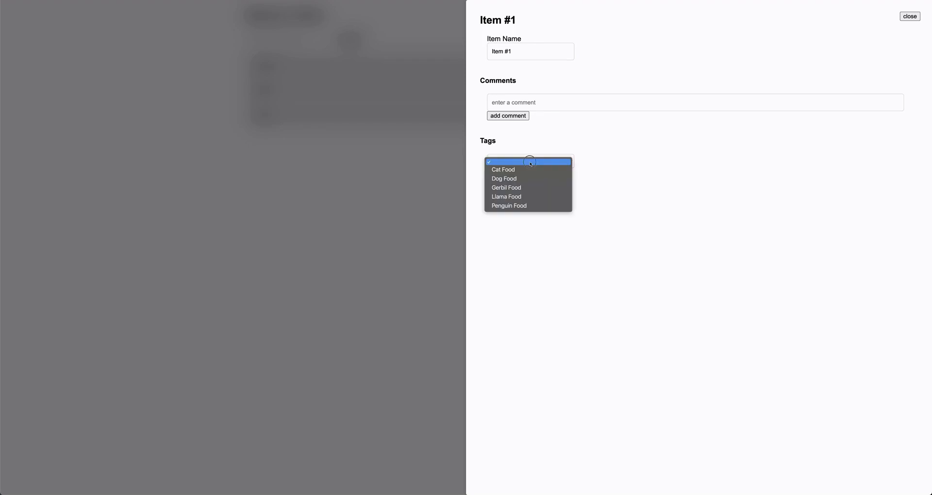
{"action": "left_click", "coordinate": [532, 170]}
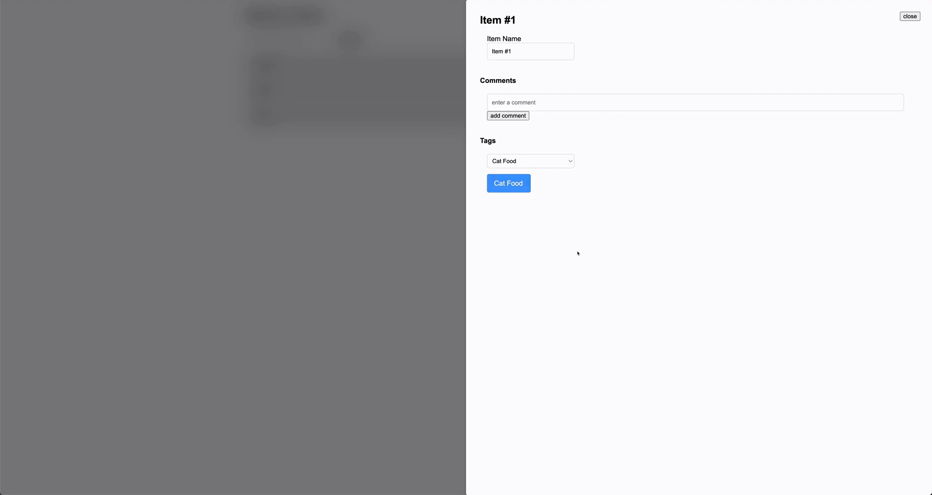
{"action": "left_click", "coordinate": [395, 207]}
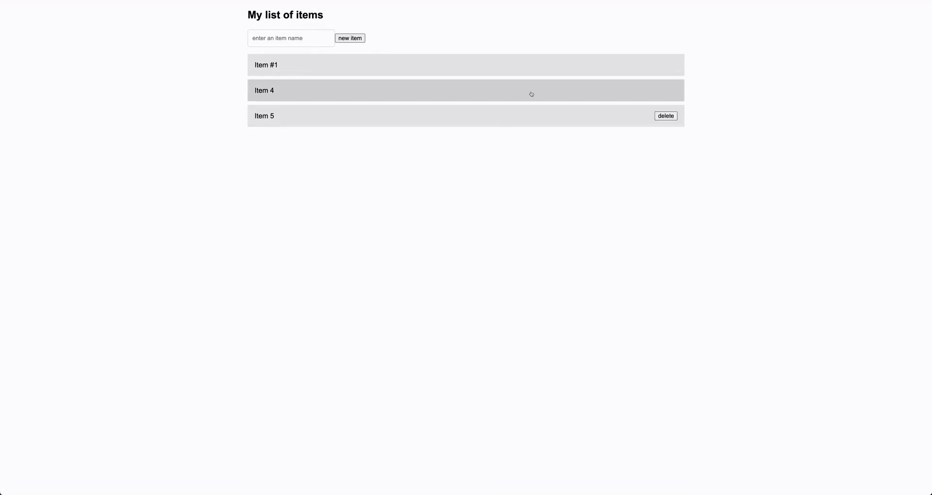
Reveal the delete option on the Item 4 row in the app preview.
{"action": "mouse_move", "coordinate": [652, 91]}
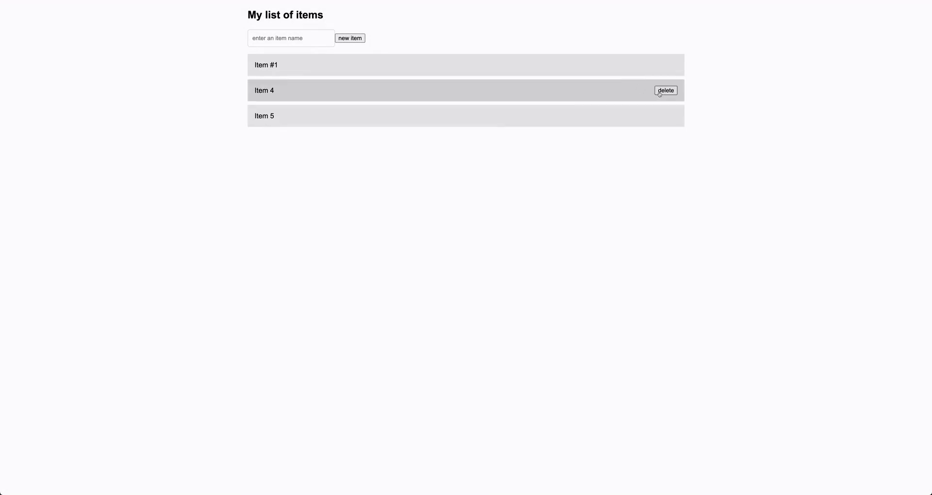